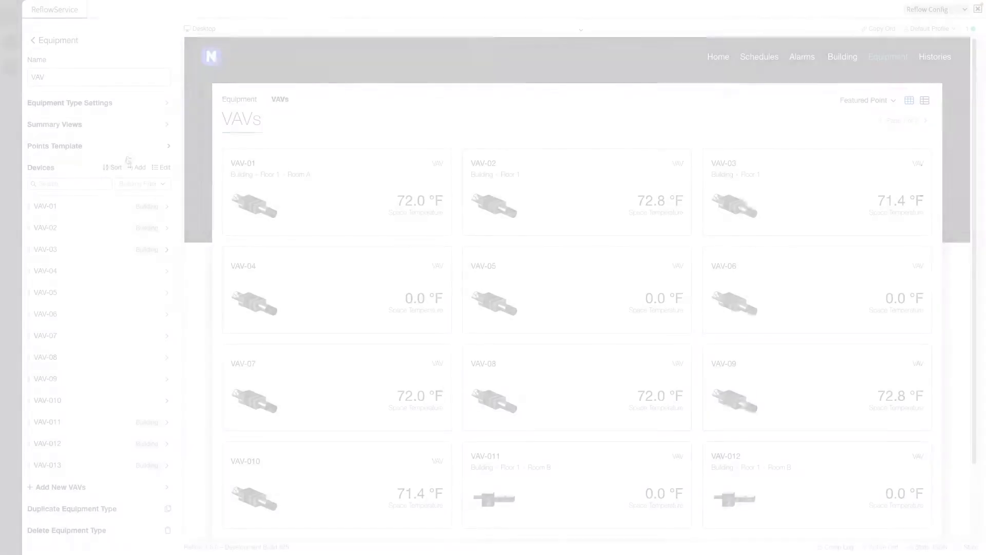
click(139, 185)
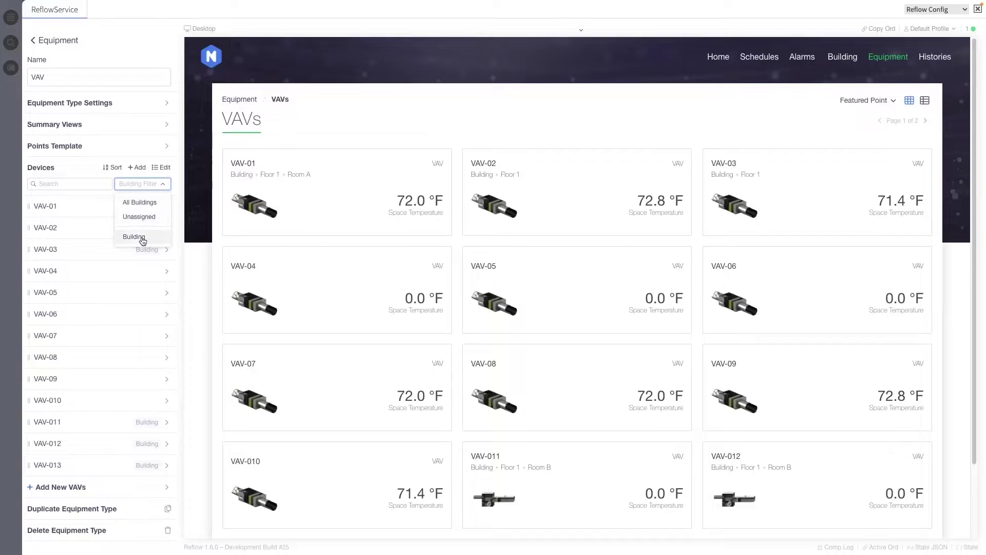
click(143, 238)
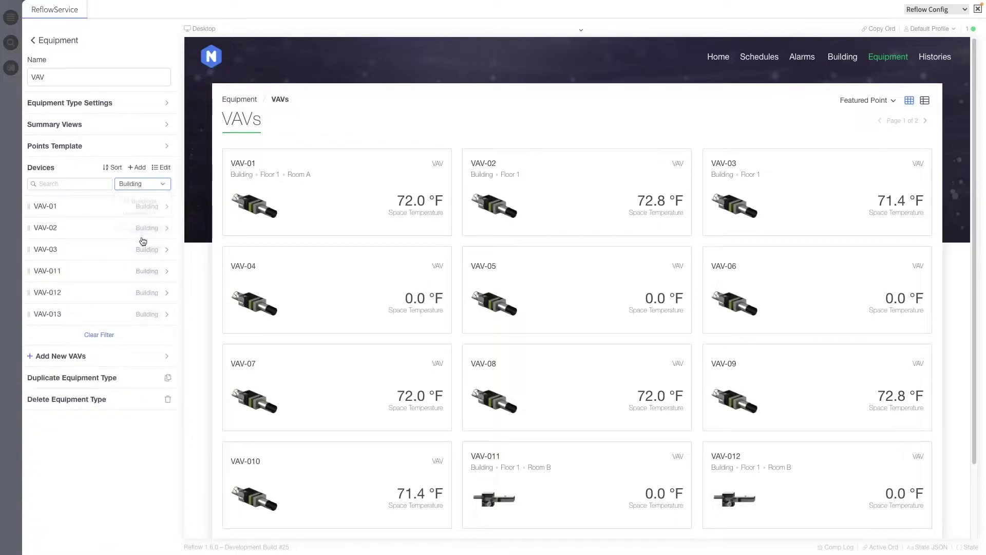
click(154, 186)
click(145, 218)
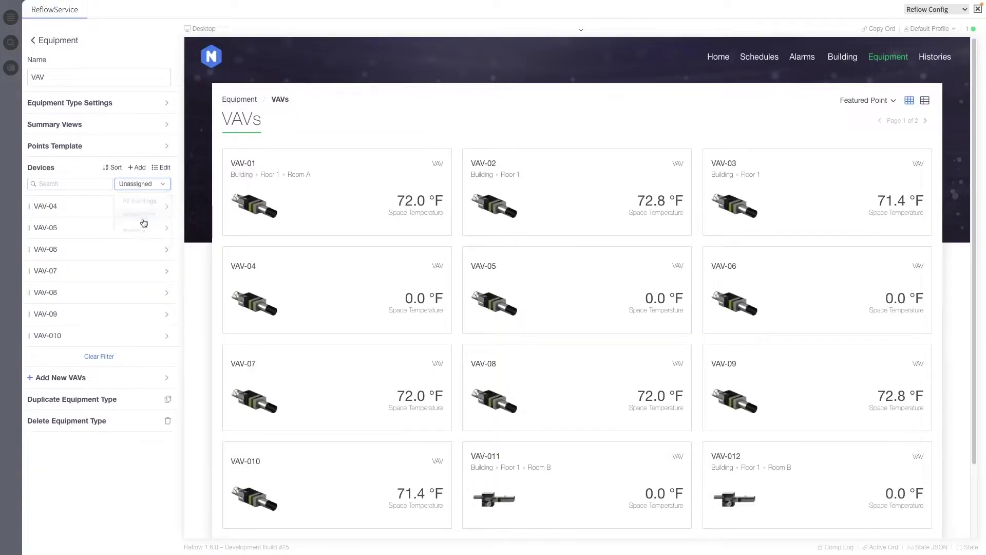
click(149, 186)
click(138, 202)
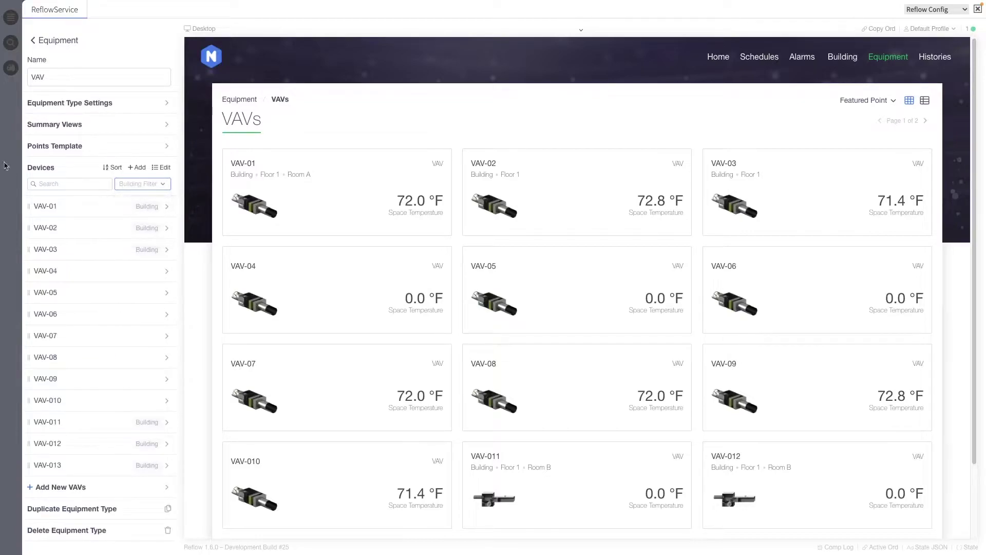
click(46, 181)
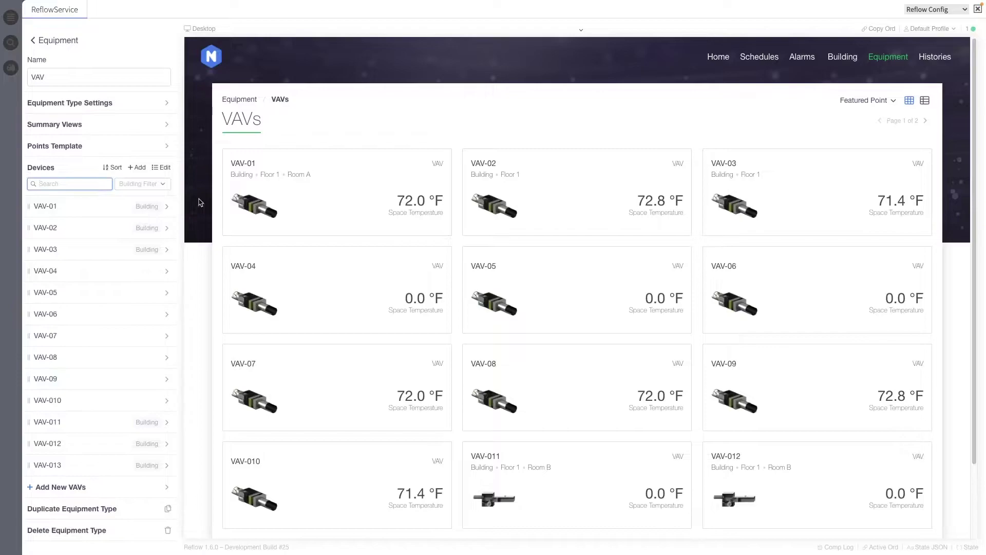
text(01)
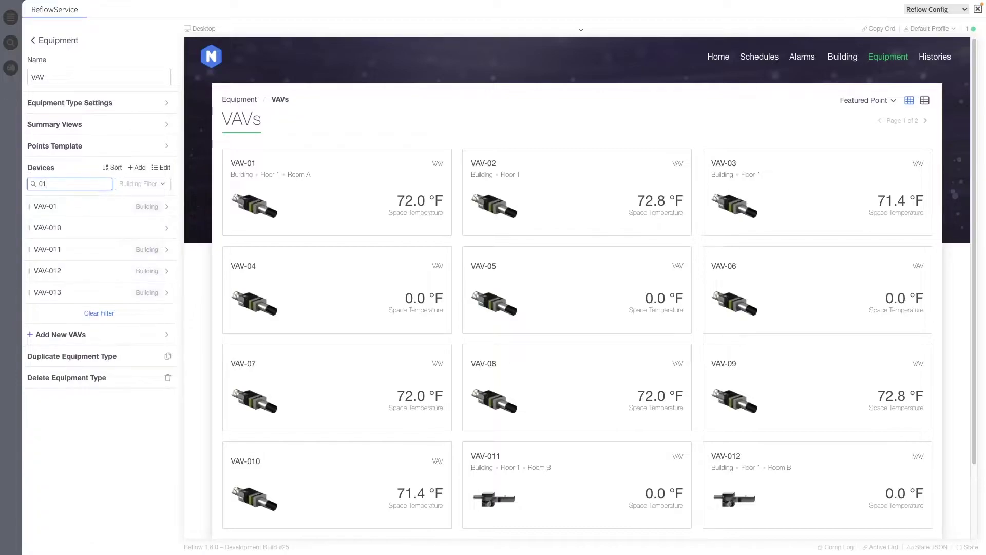
text(0)
key(BackSpace)
key(BackSpace)
key(BackSpace)
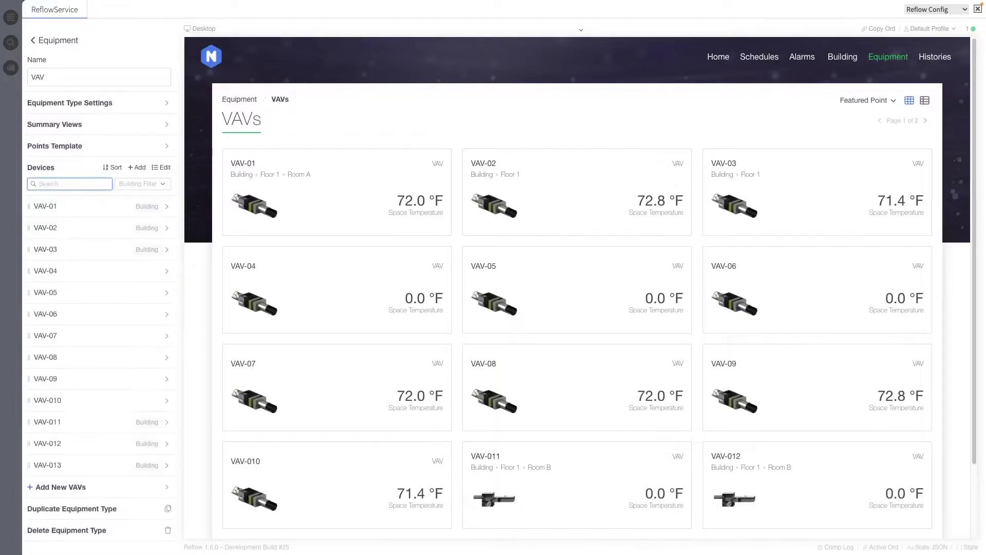
Add VAV-014, VAV-015 and VAV-016 from Drivers > VAVs, then sort all devices alphabetically.
click(477, 113)
click(137, 167)
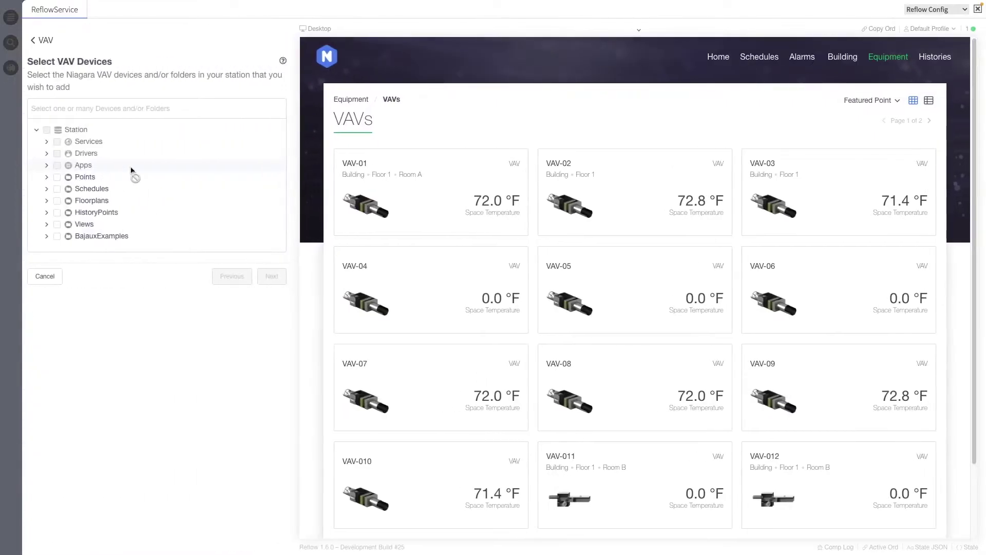
click(47, 153)
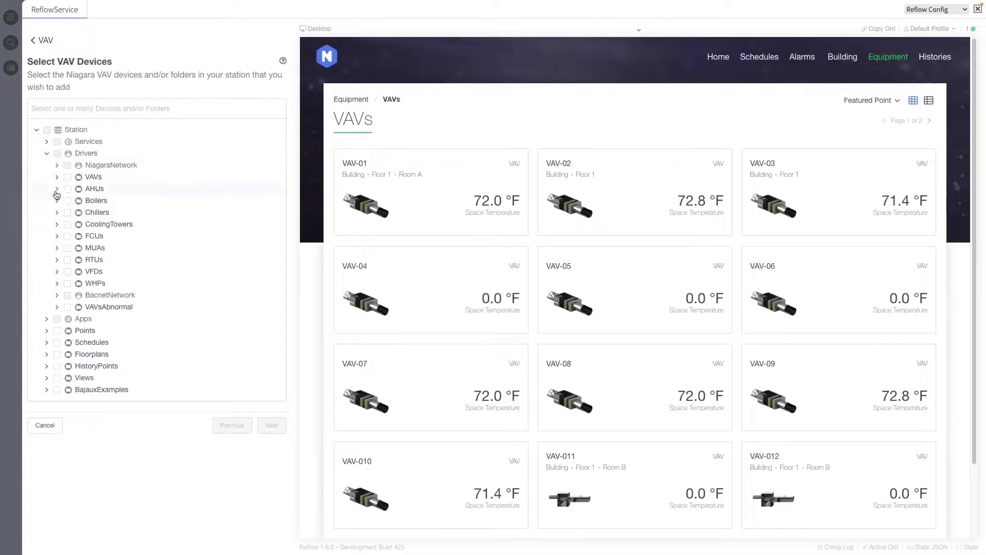
click(57, 177)
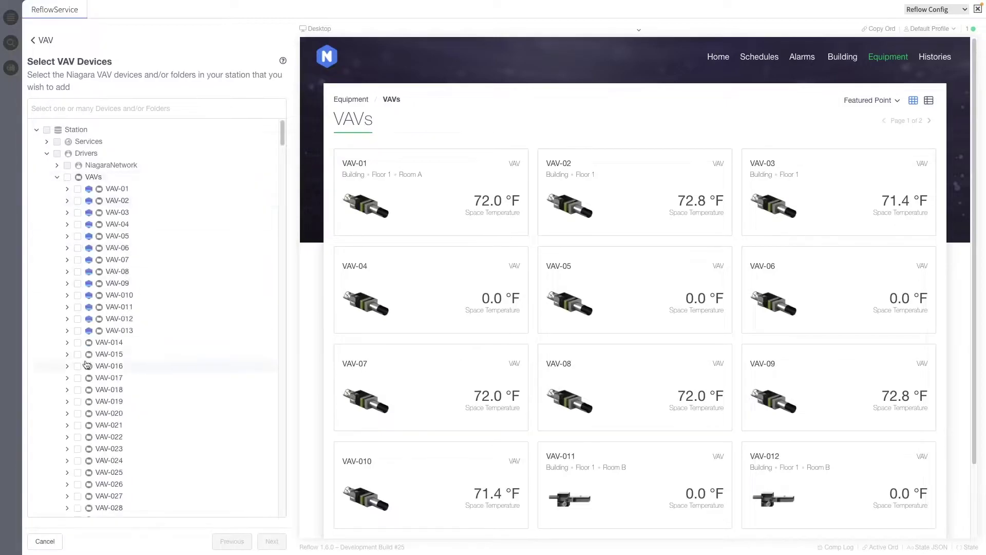
click(78, 343)
click(77, 354)
click(77, 366)
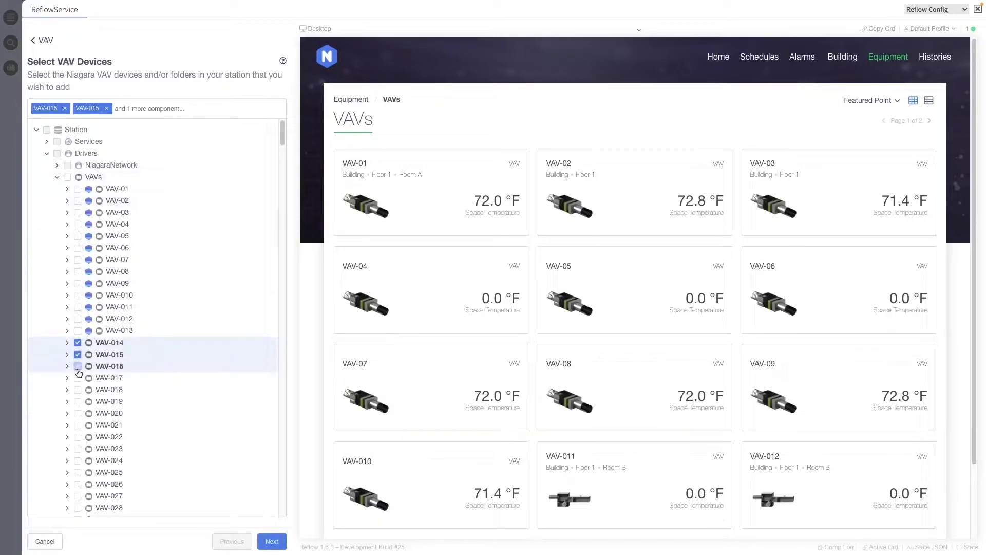
click(271, 541)
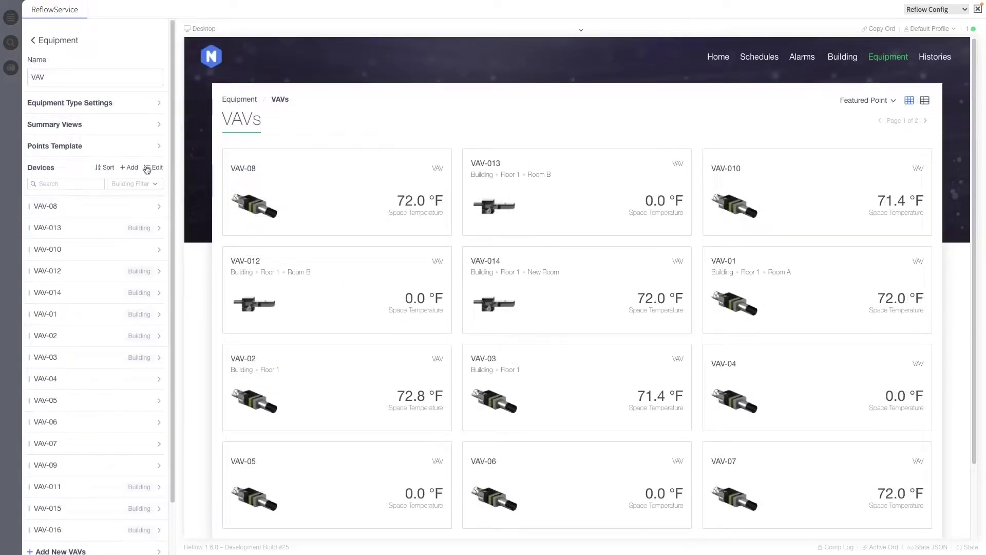
click(109, 169)
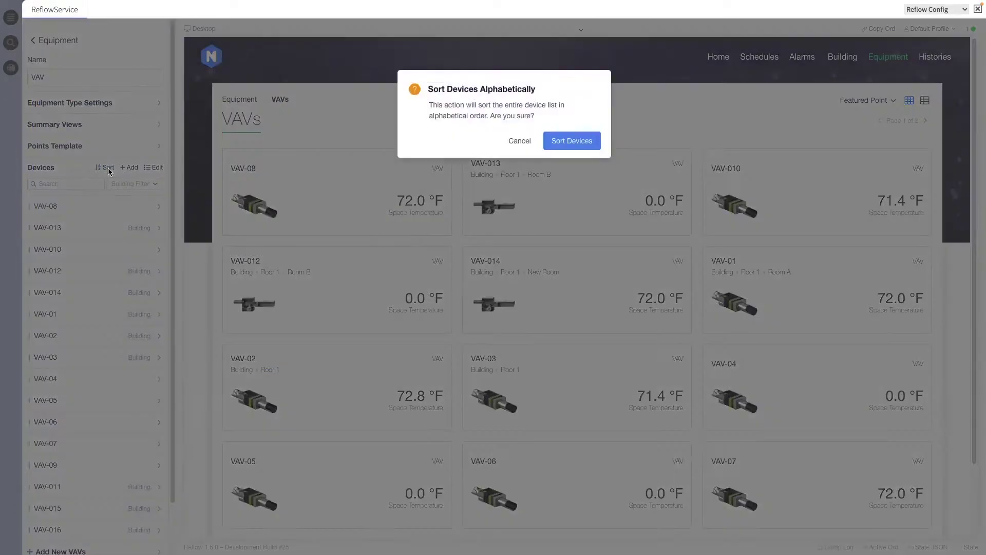
click(581, 143)
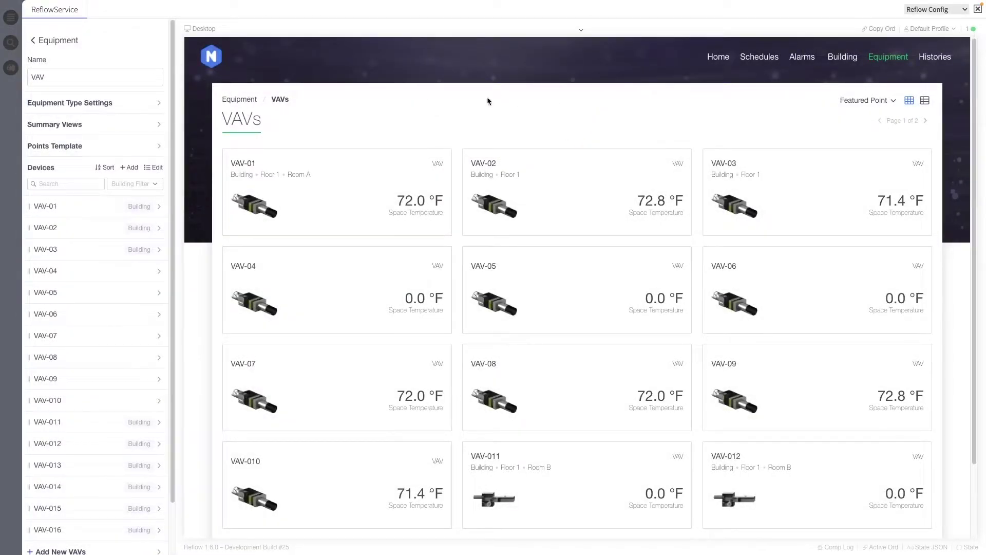
In multi-select mode, select VAV-01, VAV-02, VAV-03, VAV-05 and VAV-06.
click(157, 168)
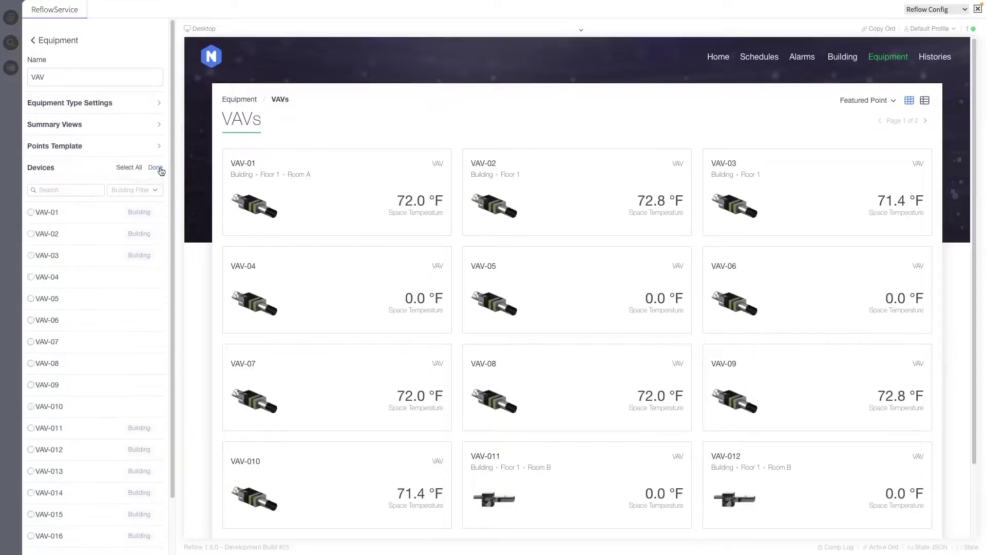
click(31, 235)
click(31, 254)
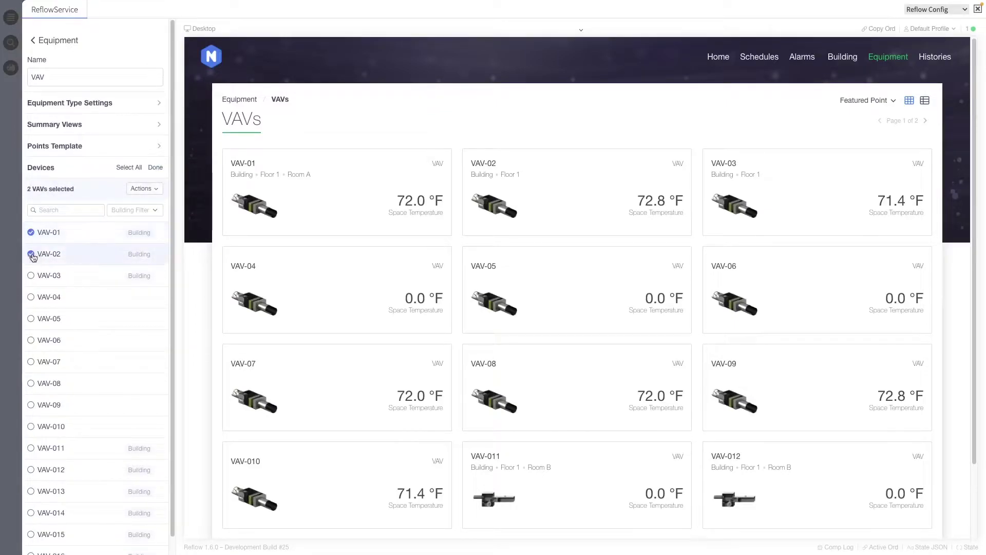
click(31, 275)
click(31, 318)
click(31, 340)
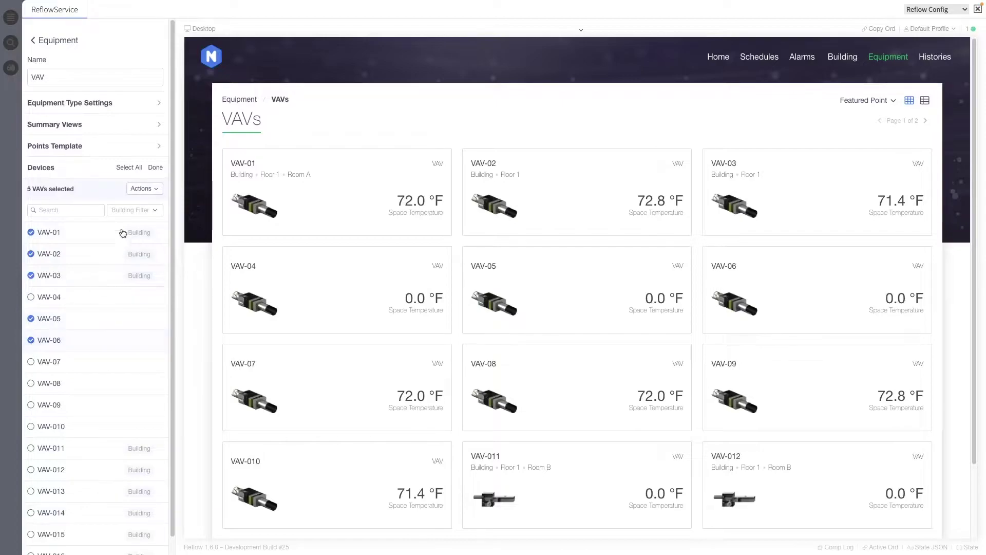
Assign Schedules > RooftopSchedule to the five selected VAVs.
click(144, 189)
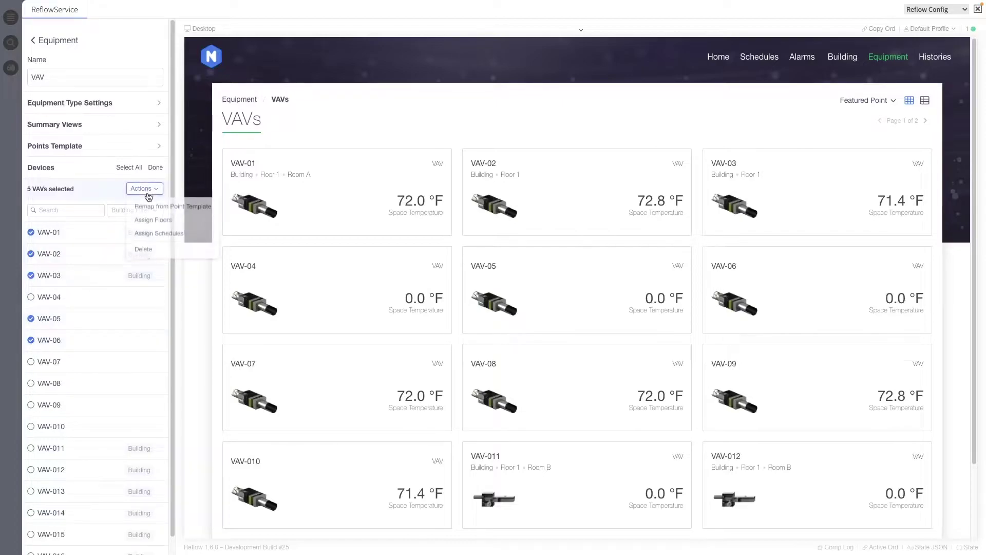
click(160, 235)
click(95, 207)
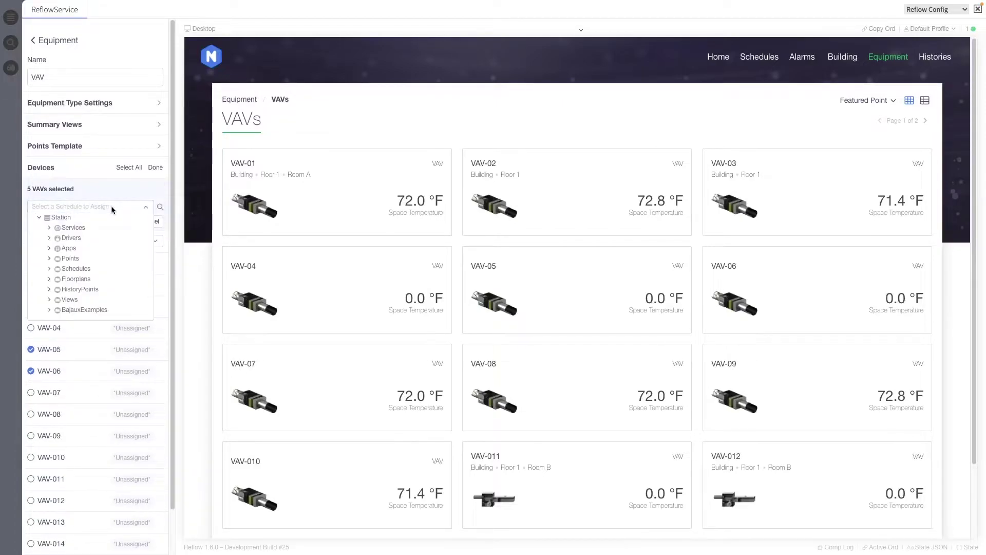
click(49, 269)
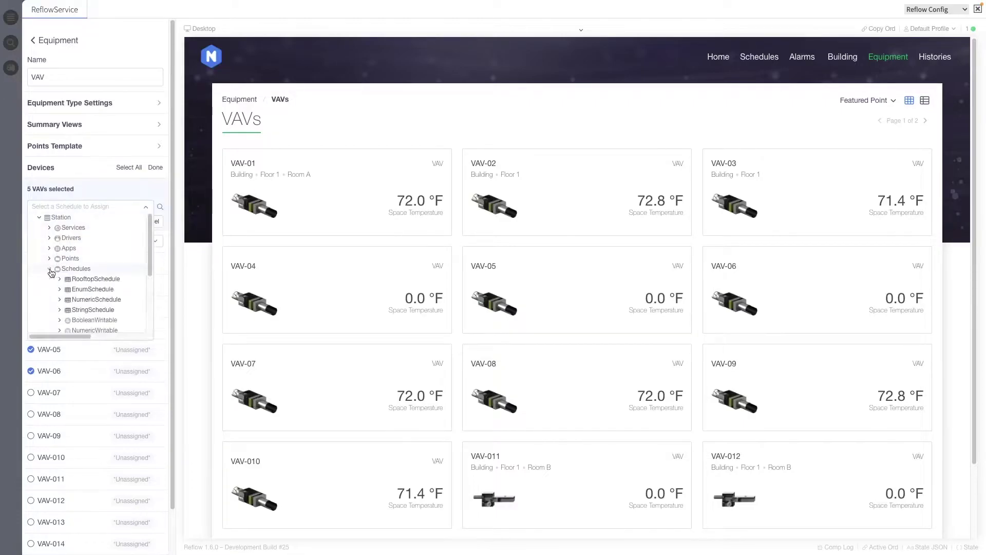
click(97, 284)
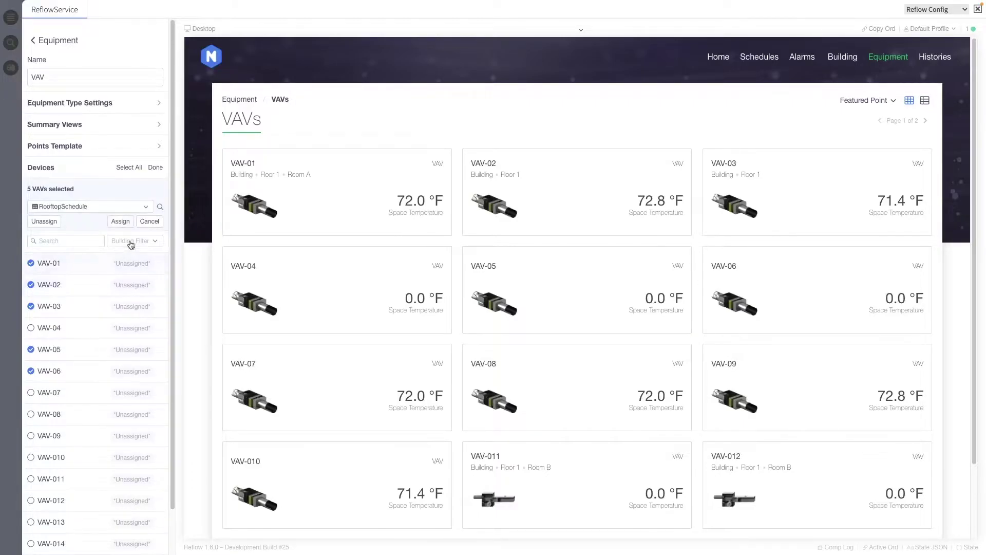
click(124, 222)
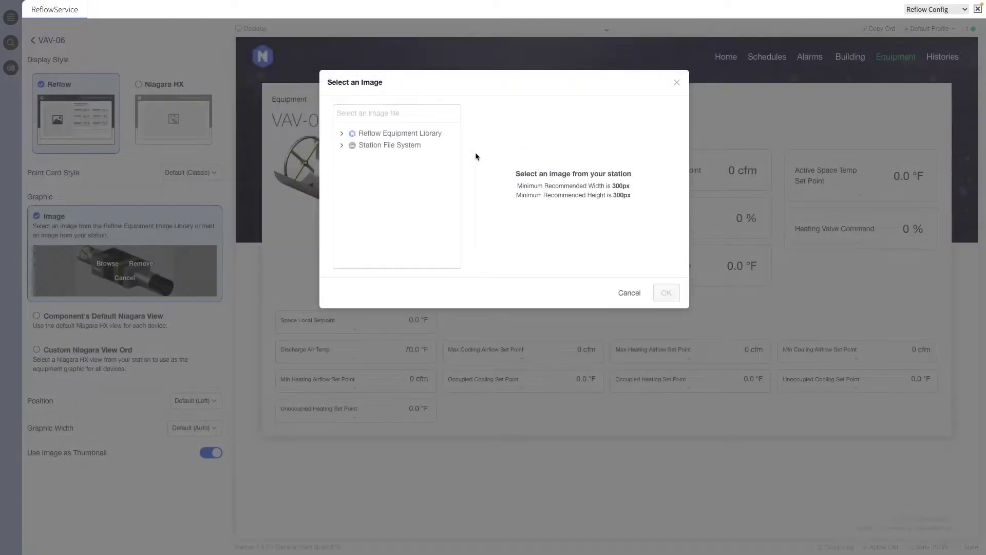
Preview the VAV-1 to VAV-3 and RTU-1 to RTU-4 images in the Equipment Library.
click(341, 133)
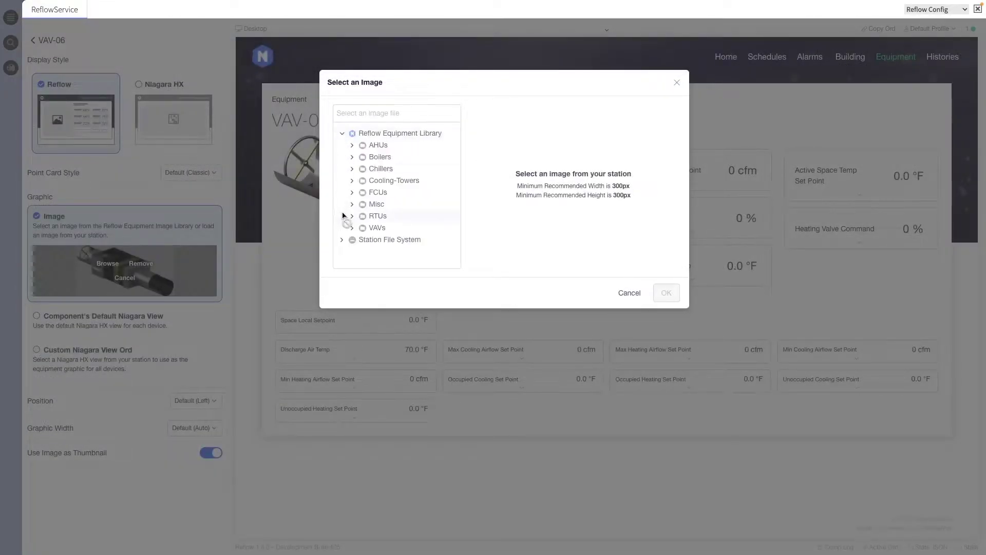
click(352, 227)
scroll(434, 220, down, 1)
click(420, 229)
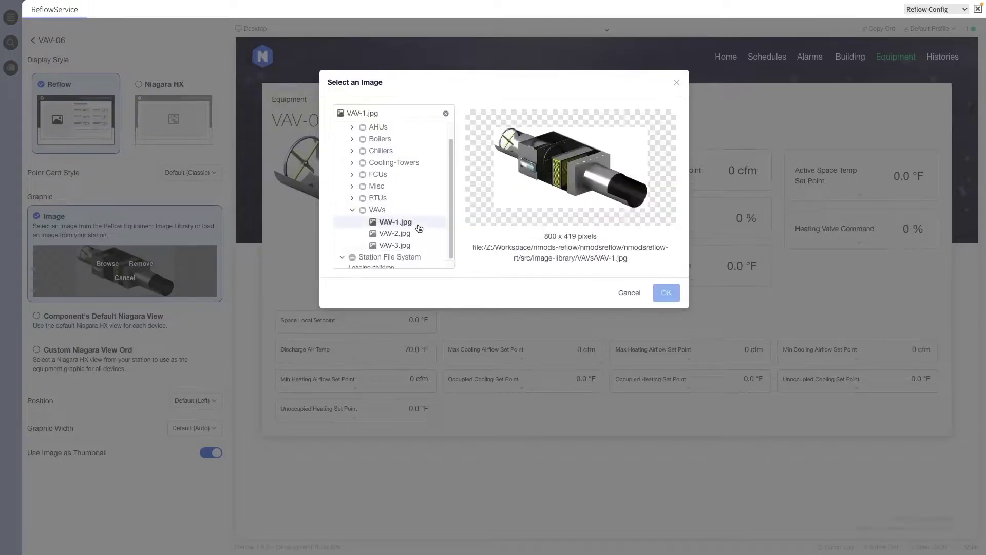
click(411, 235)
click(406, 246)
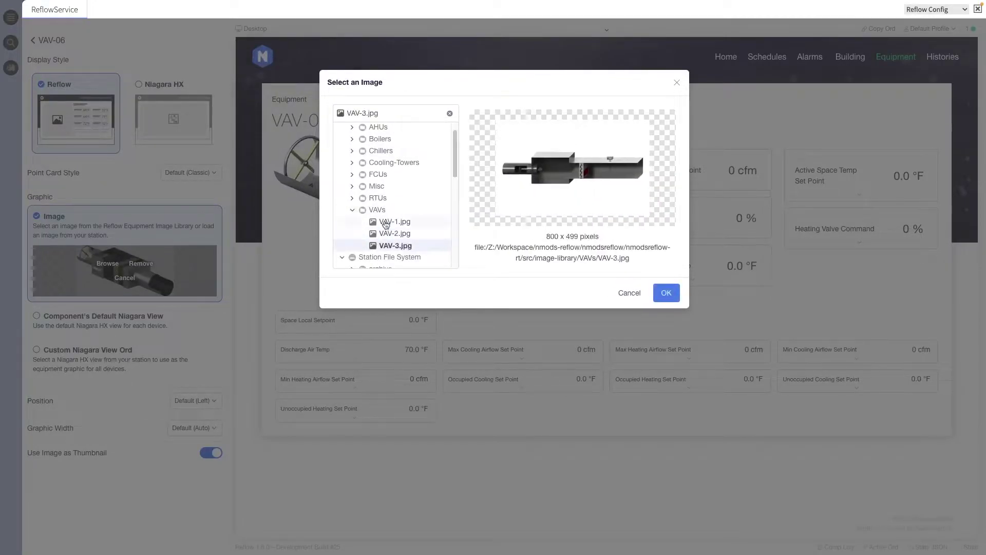
click(352, 199)
click(393, 211)
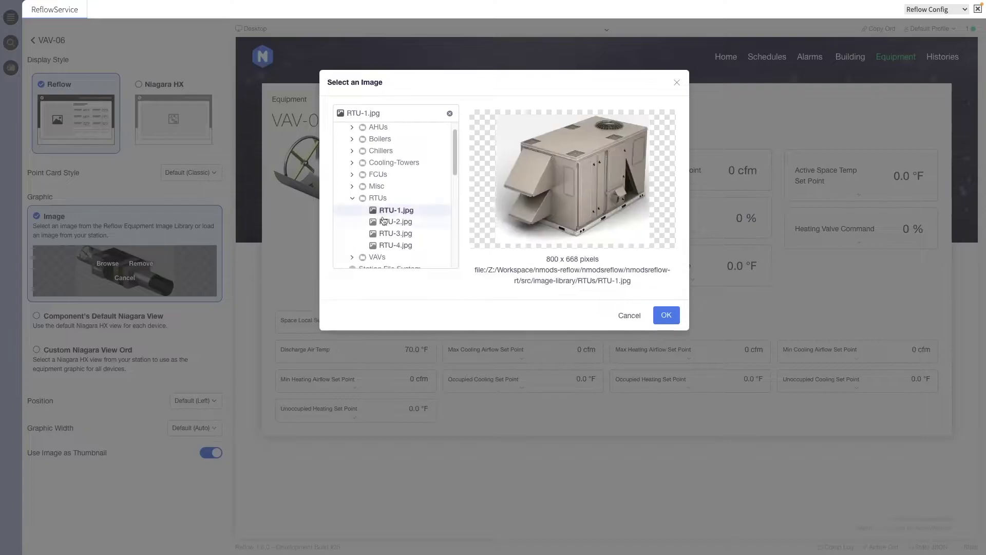
click(386, 223)
click(387, 234)
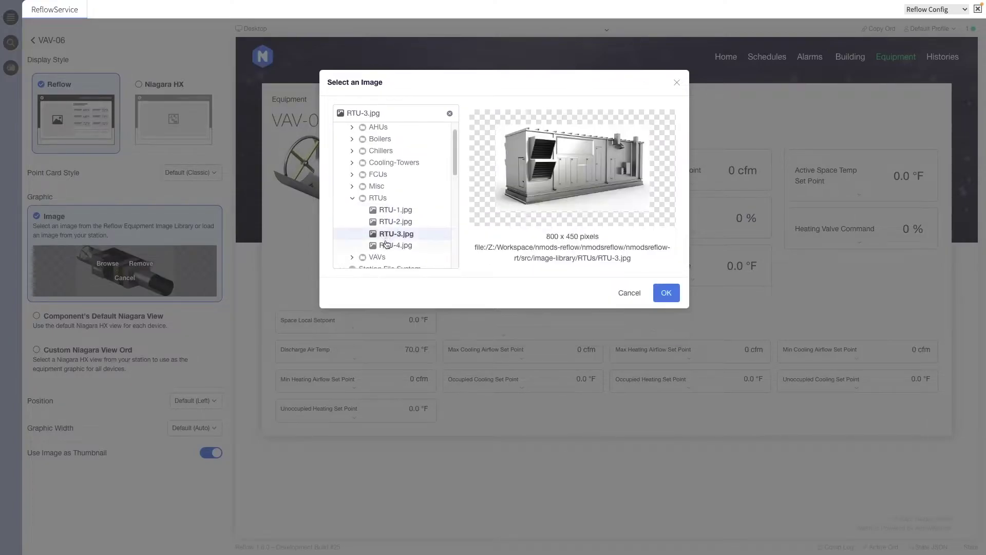
click(387, 247)
Preview the Misc images (Exhaust-Fan-1, Heat-Pump-1, MUA-1, Pump-1, VFD-1) and FCU-1, FCU-2.
click(352, 188)
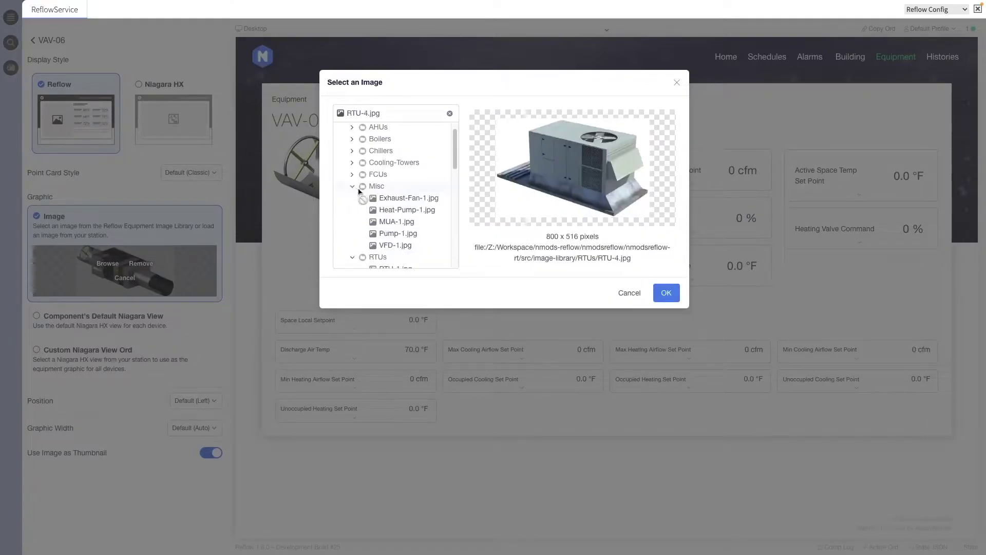
click(386, 199)
click(390, 212)
click(390, 223)
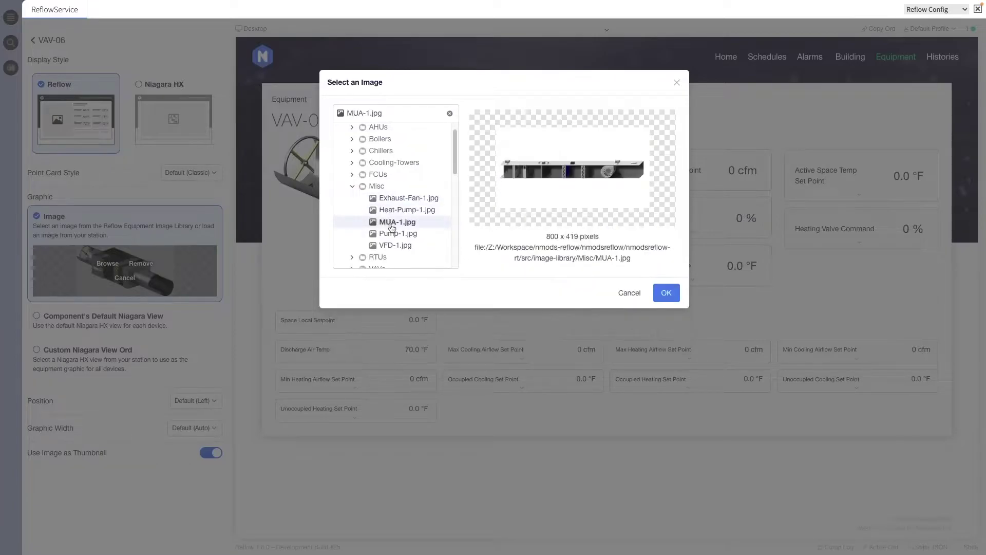
click(392, 233)
click(393, 246)
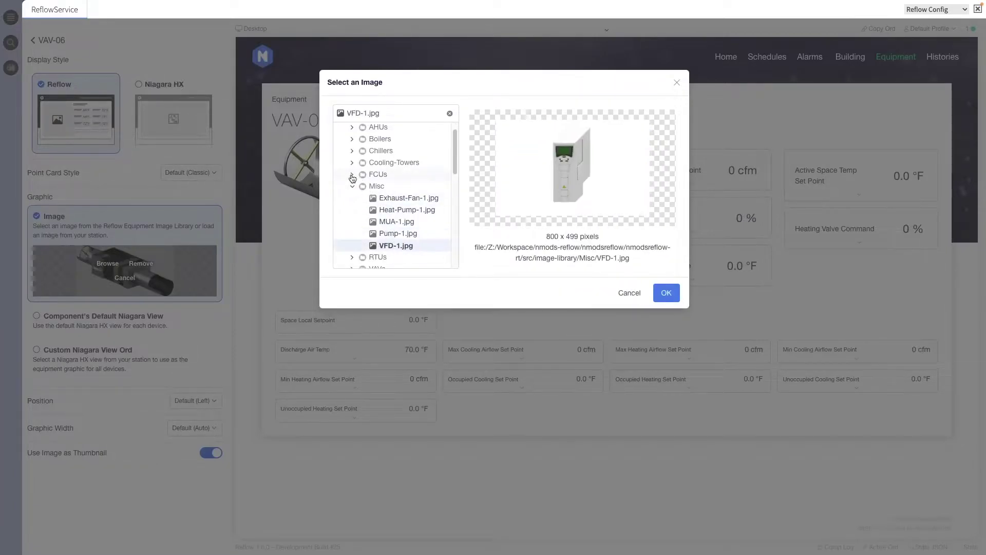
click(352, 176)
click(391, 190)
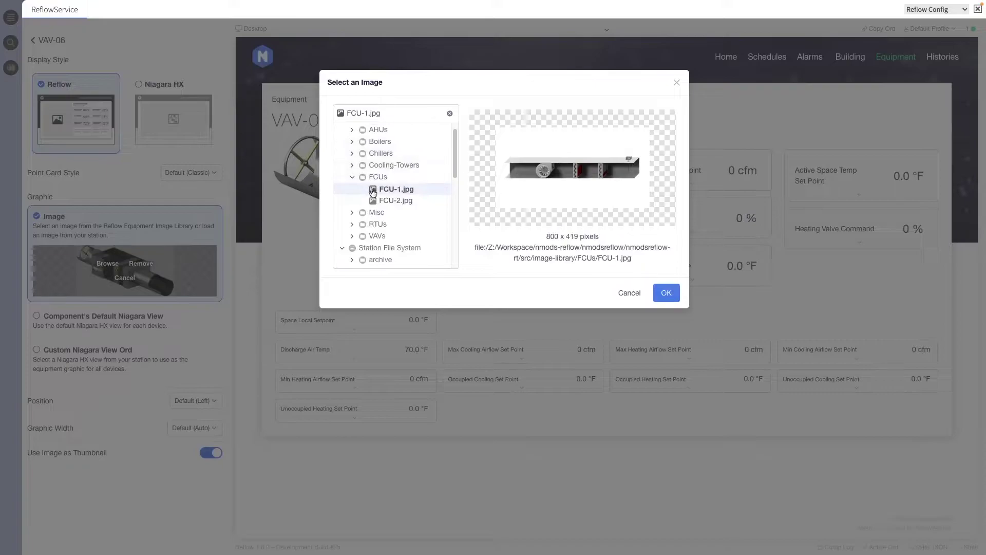
click(392, 201)
Preview the Cooling-Tower-1, Cooling-Tower-2 and three Chiller images.
click(352, 165)
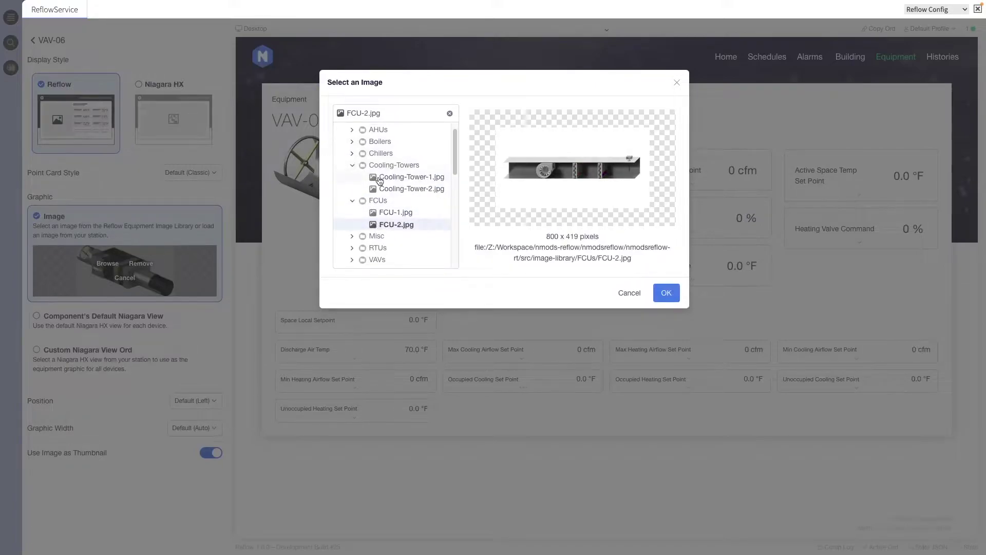
click(380, 178)
click(383, 190)
click(352, 153)
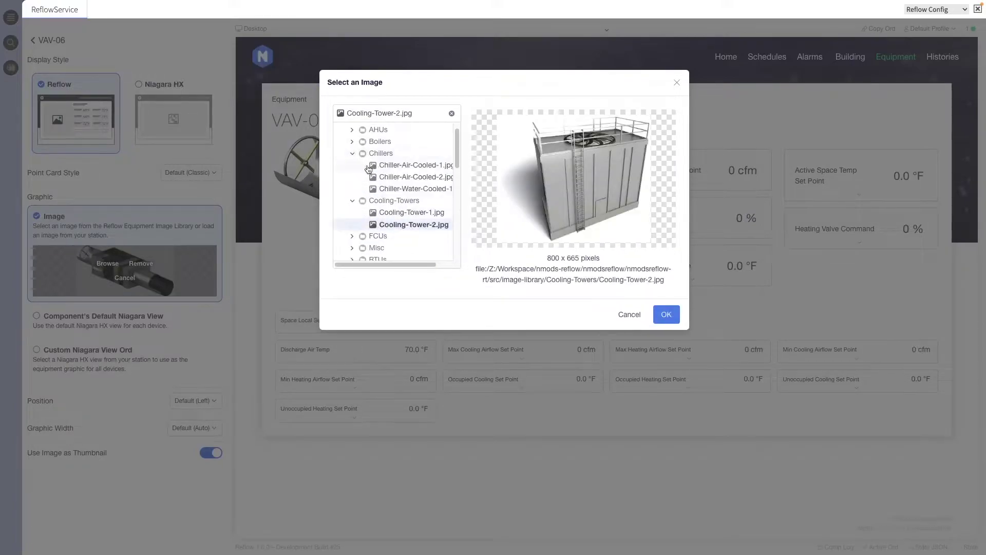
click(387, 165)
click(386, 177)
click(387, 189)
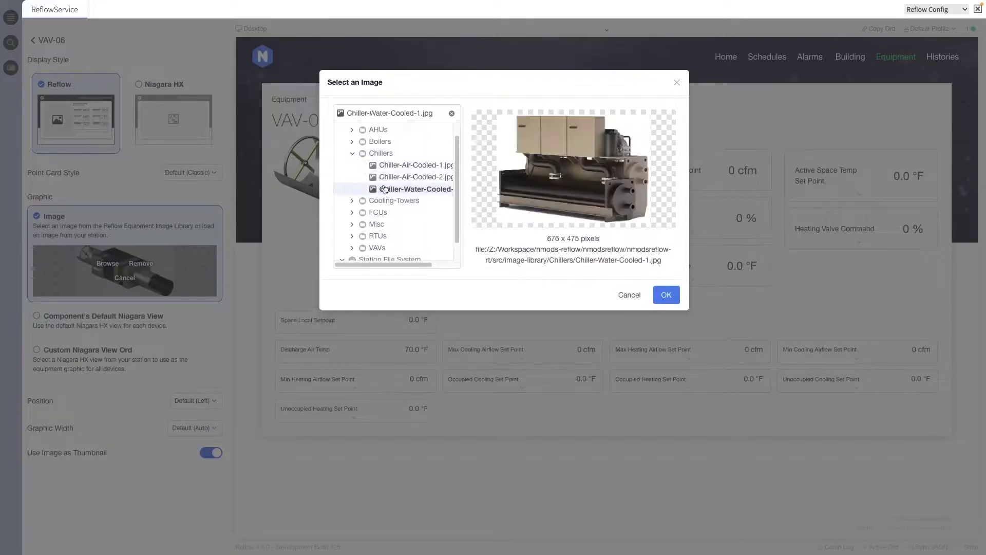
Preview the Boiler-1, Boiler-2 and AHU-1 to AHU-4 images.
click(352, 141)
click(386, 154)
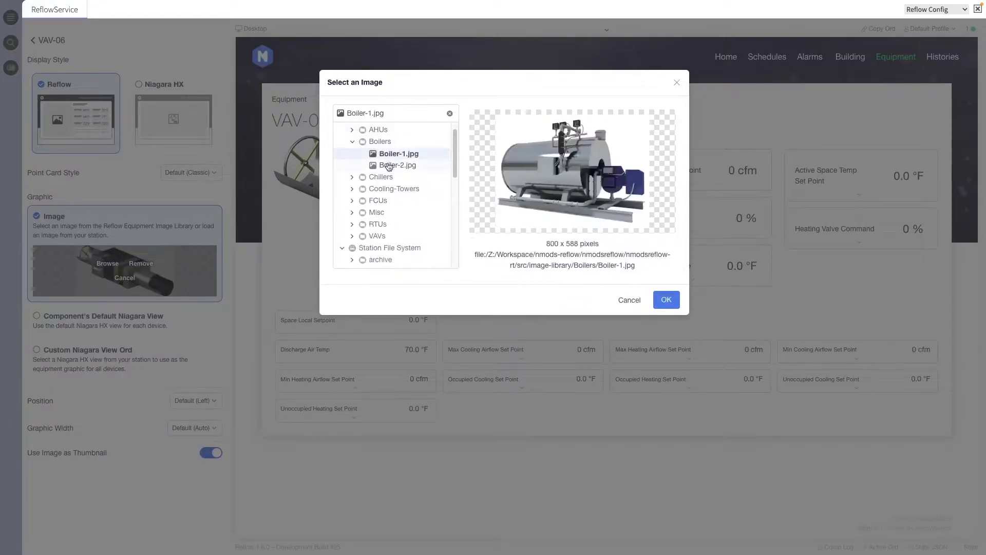
click(389, 166)
click(352, 130)
click(395, 143)
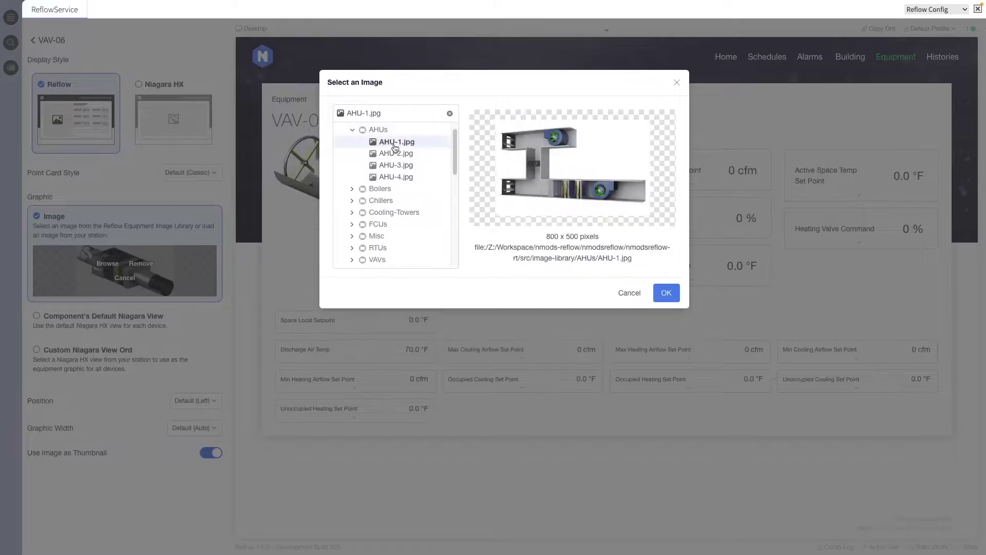
click(395, 152)
click(396, 165)
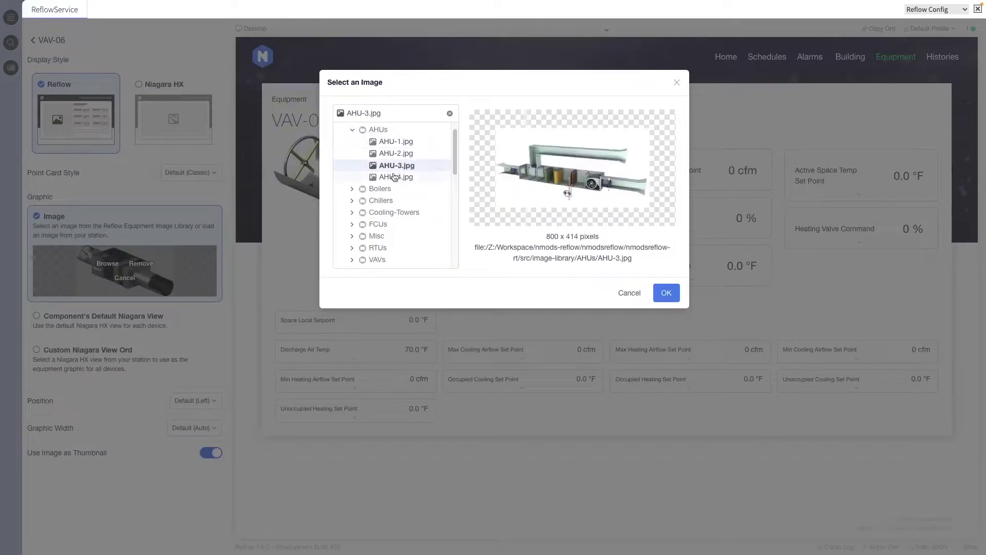
click(394, 177)
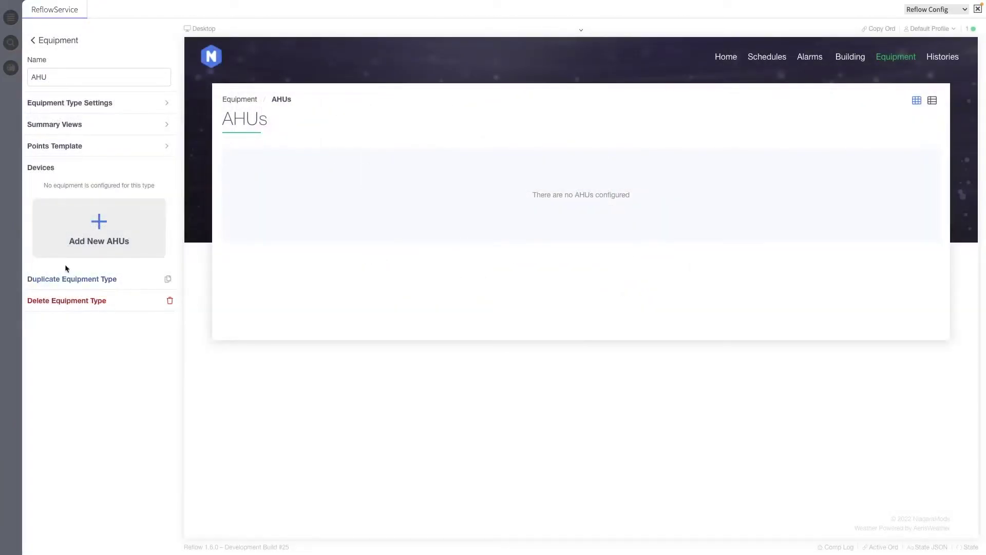
Set the AHU equipment type's default thumbnail to AHU-2.jpg.
click(68, 104)
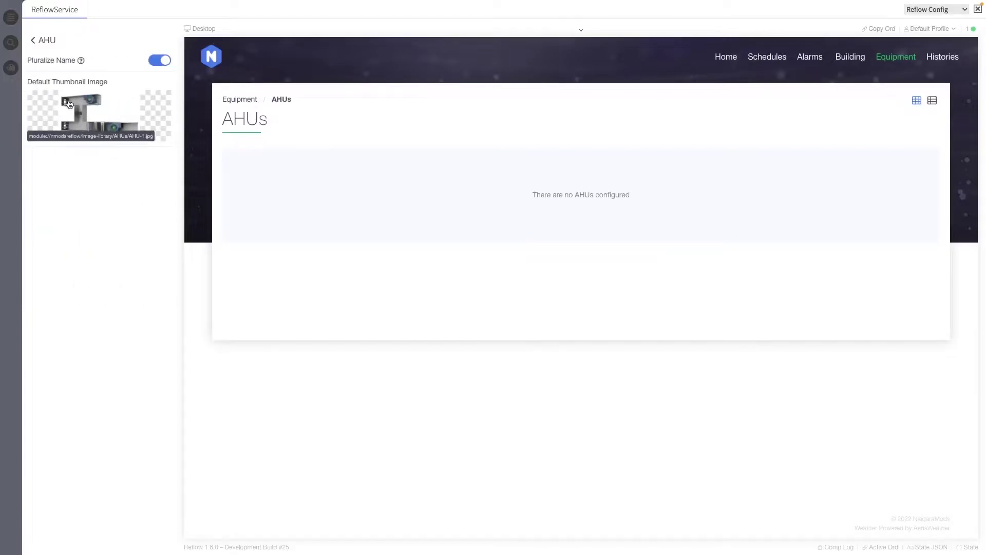
click(94, 114)
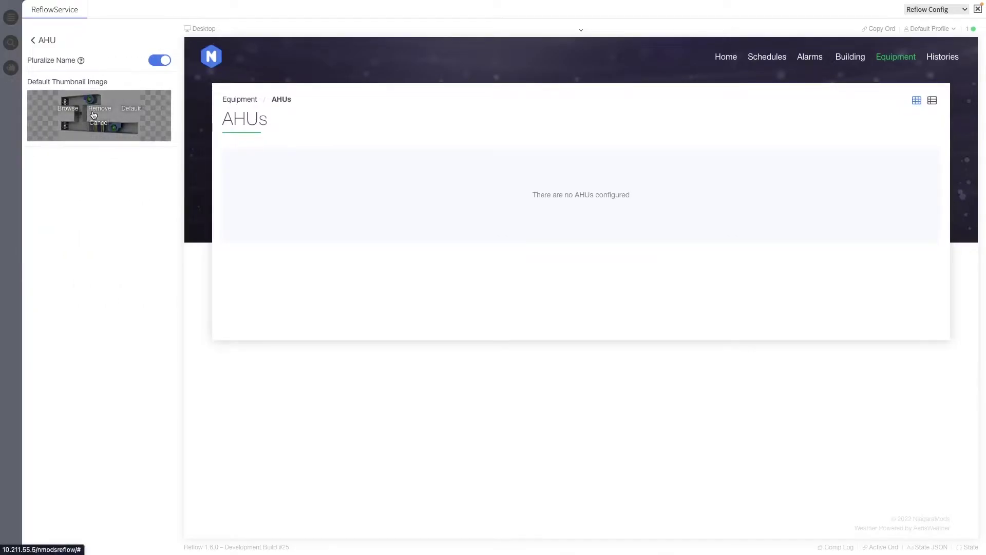
click(76, 109)
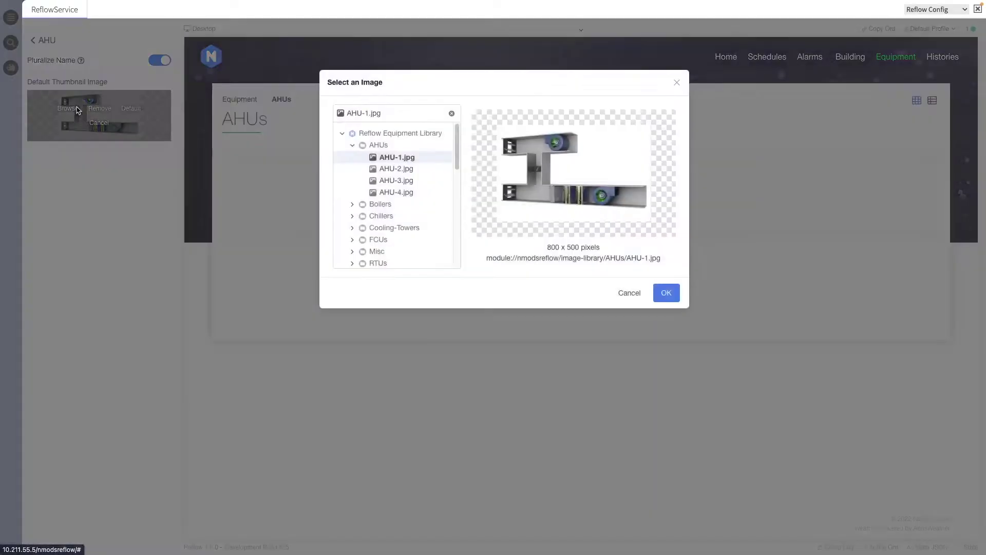
click(400, 170)
click(666, 293)
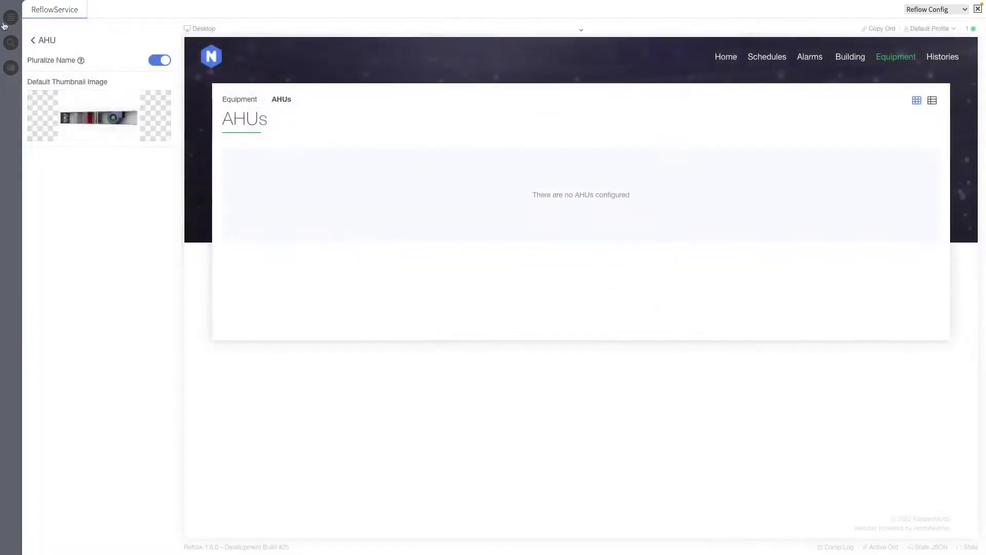
Start adding new AHUs and expand Drivers > AHUs in the station tree.
click(47, 40)
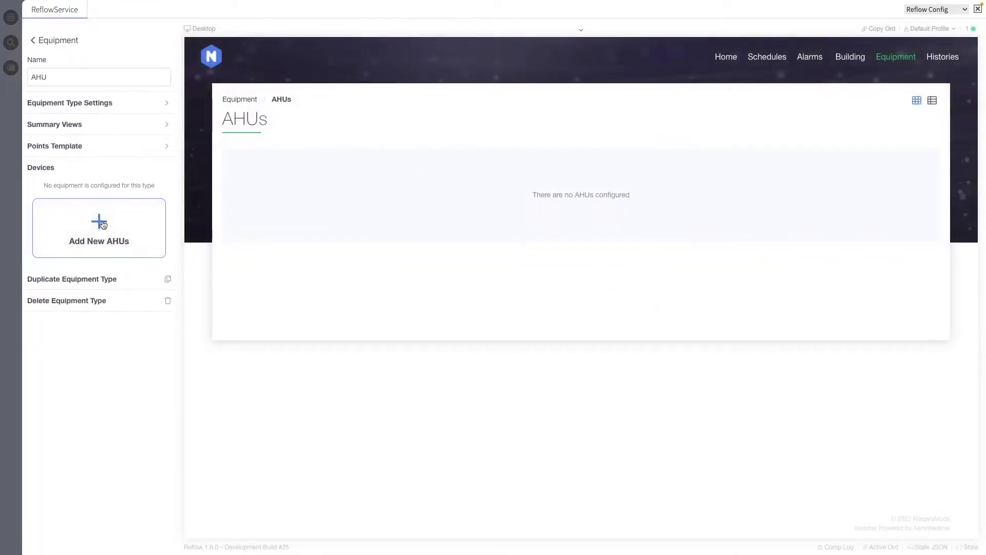
click(99, 226)
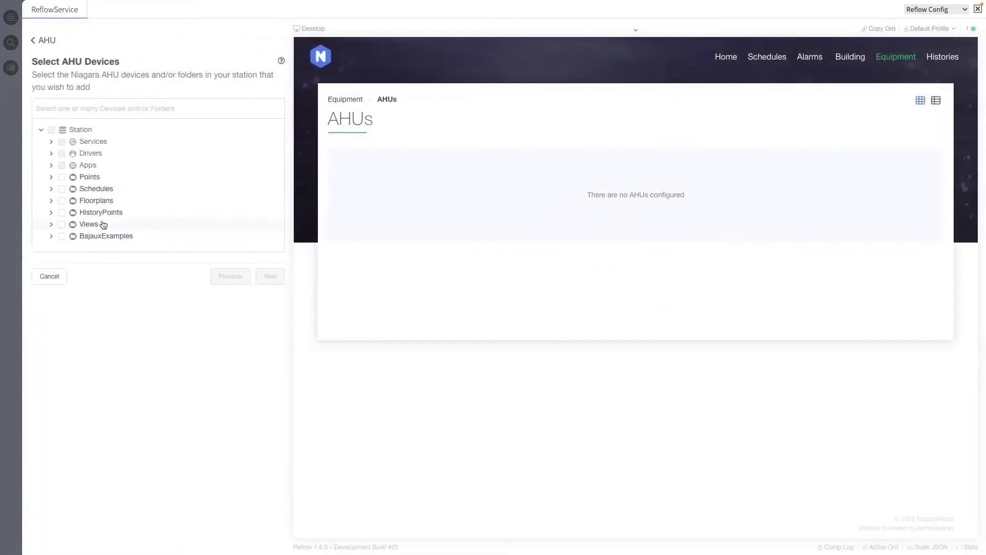
click(46, 153)
click(56, 189)
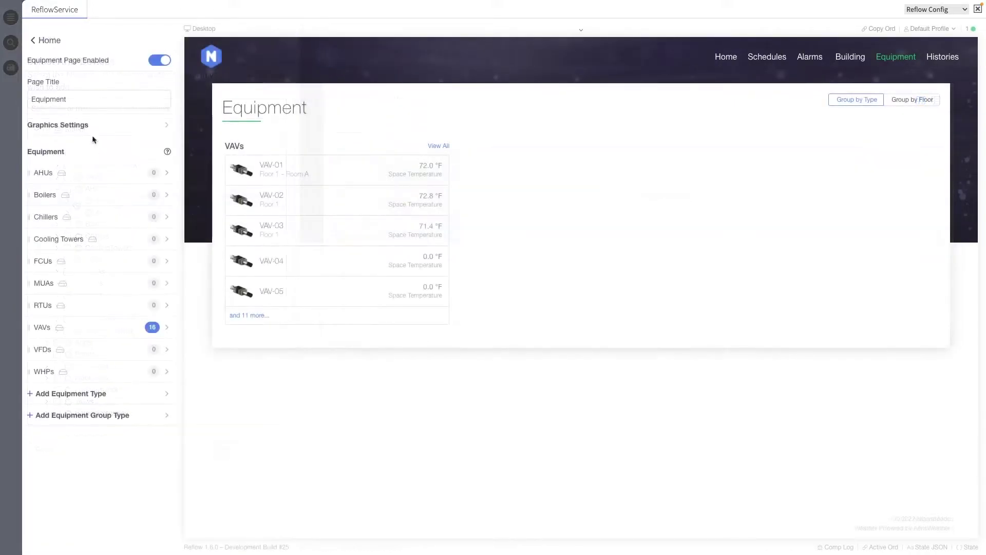
Look through the Equipment Summary, Device Graphic Page and additional graphics settings pages.
click(94, 127)
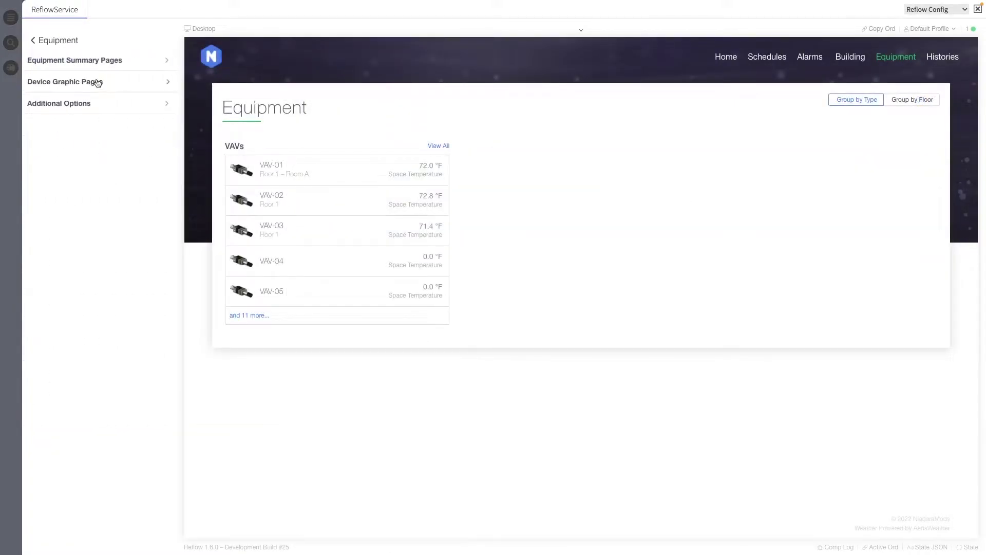
click(100, 61)
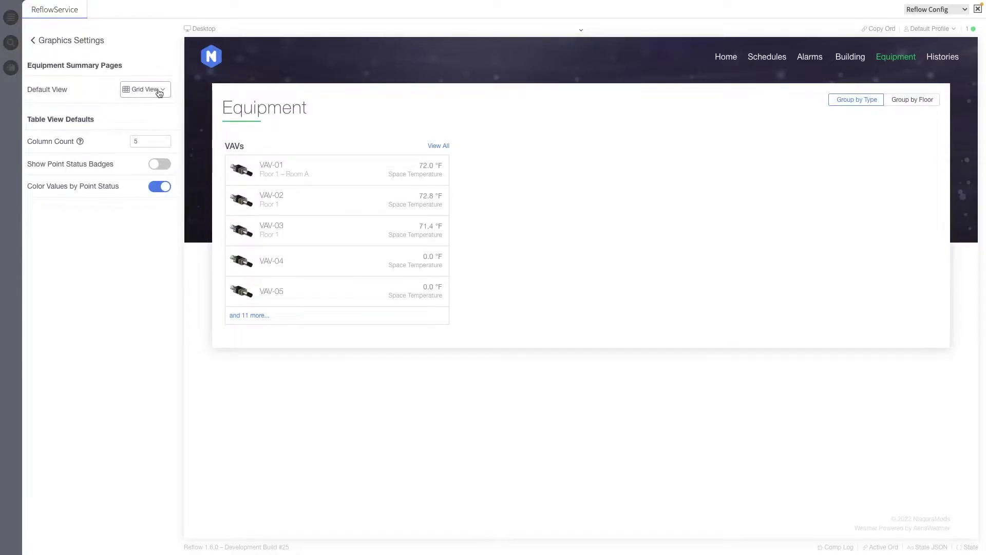
click(72, 42)
click(79, 90)
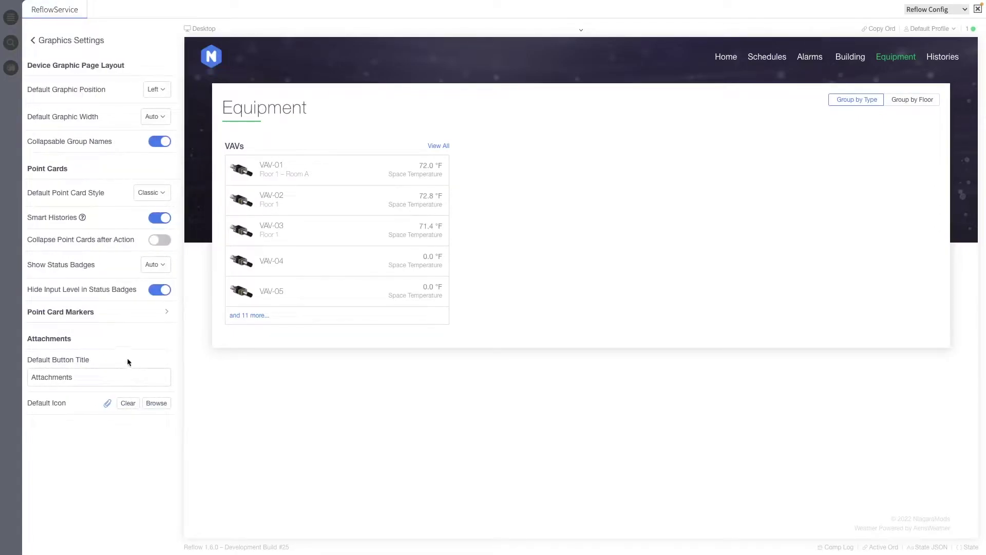
click(62, 41)
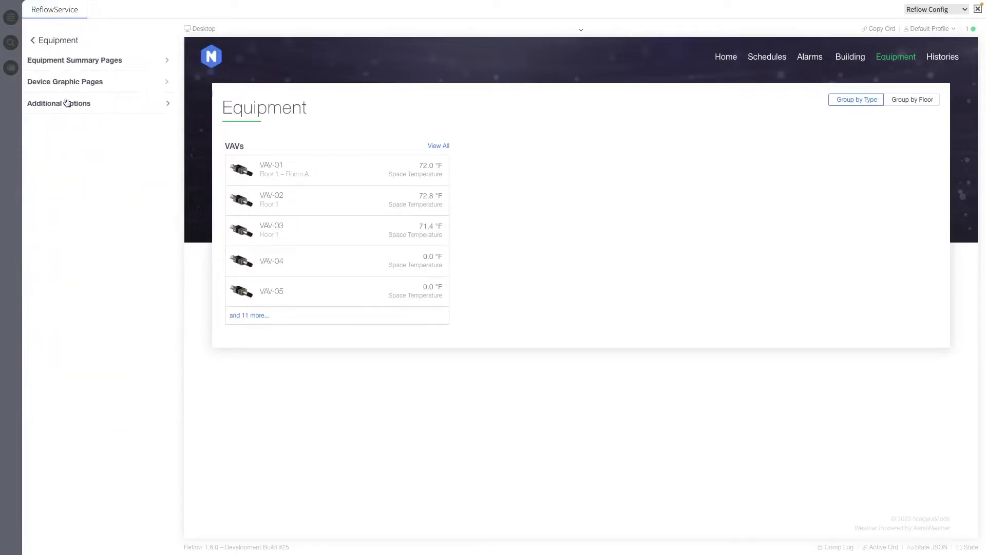
click(77, 103)
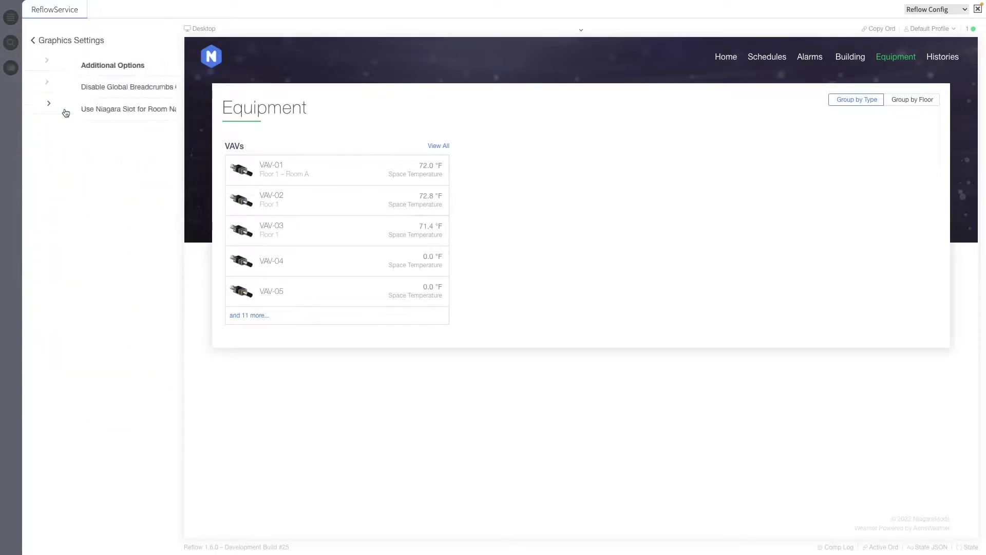
click(66, 47)
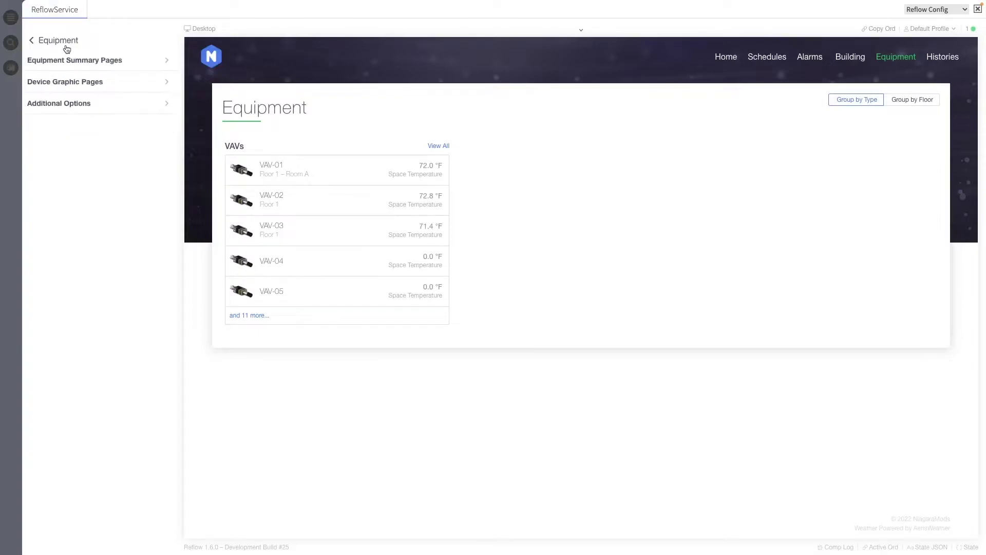
click(67, 47)
Set Show Status Badges to Always and toggle Hide Input Level in Status Badges.
click(66, 49)
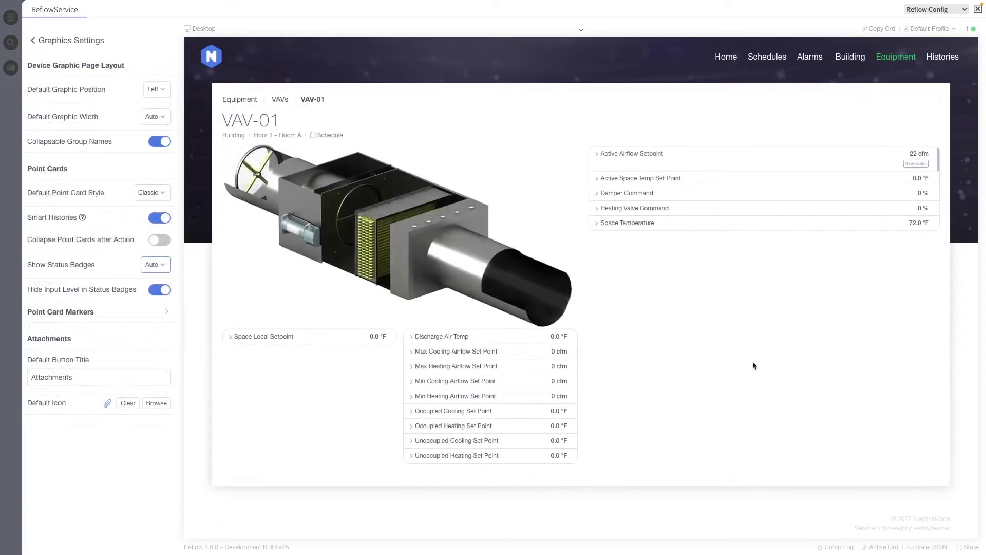
click(157, 268)
click(149, 315)
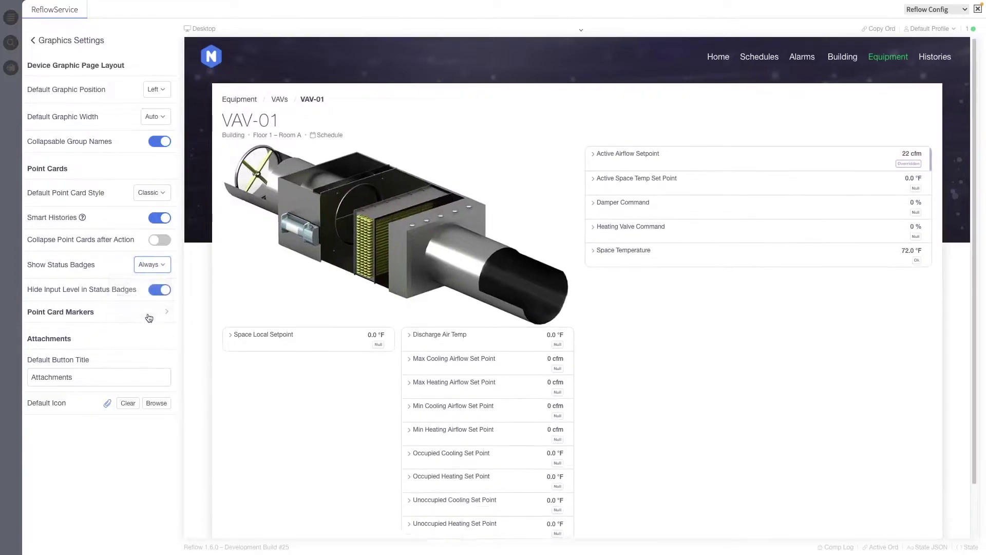
click(165, 292)
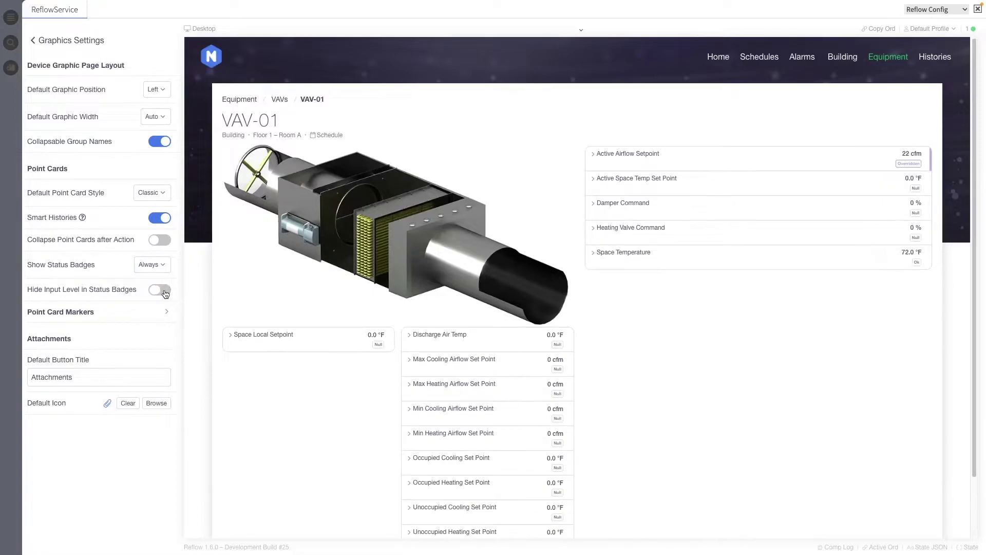
click(165, 292)
click(165, 292)
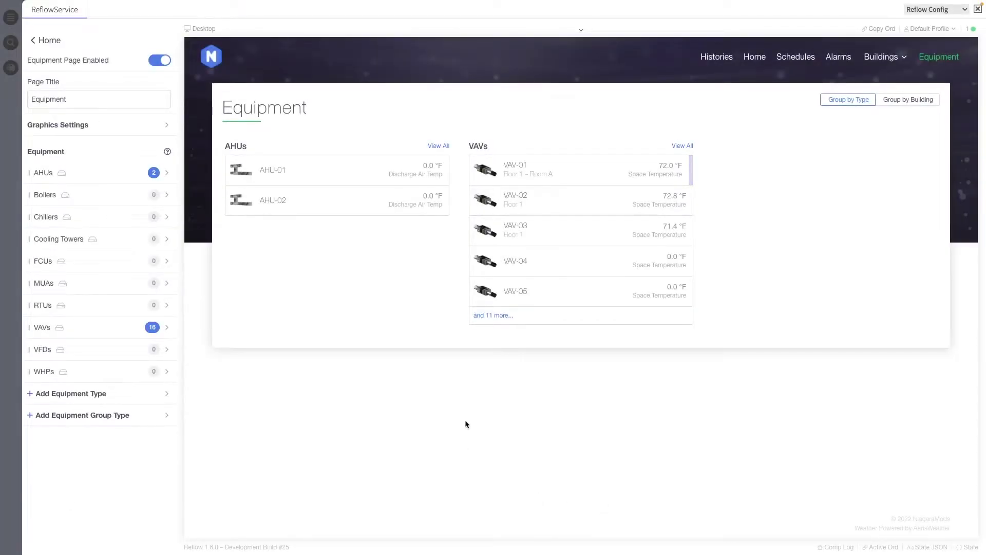
Open the graphic settings of AHU-01 under the AHUs group.
click(281, 165)
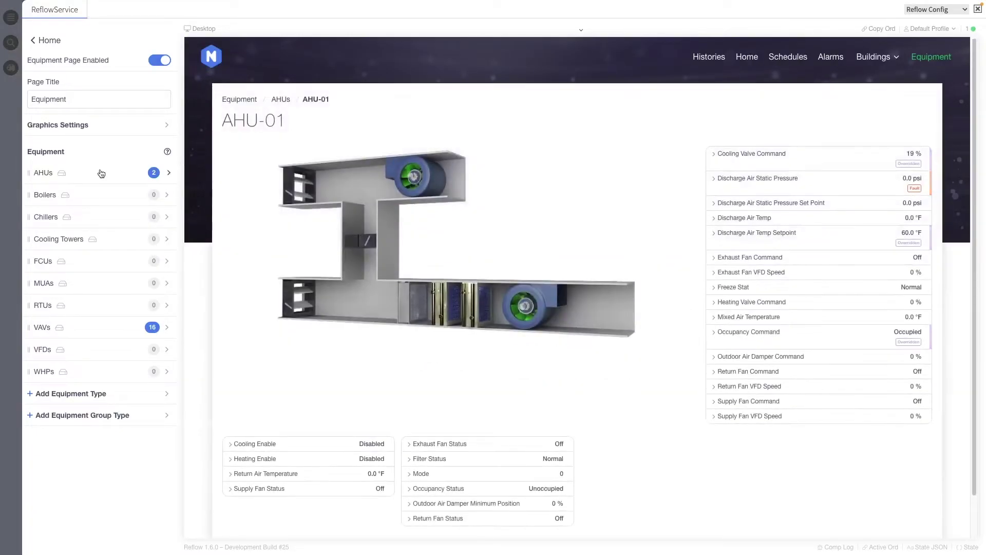
click(101, 173)
click(72, 205)
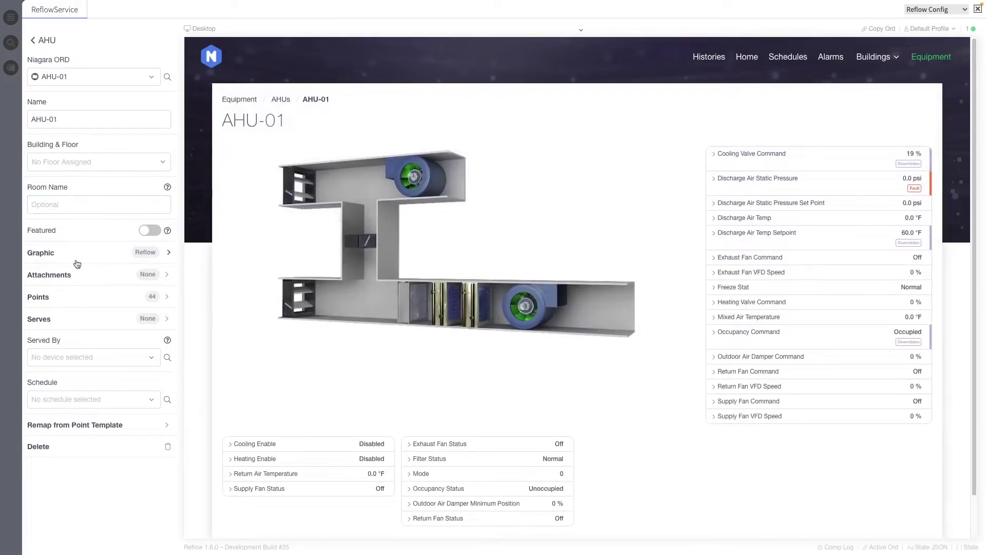
click(77, 257)
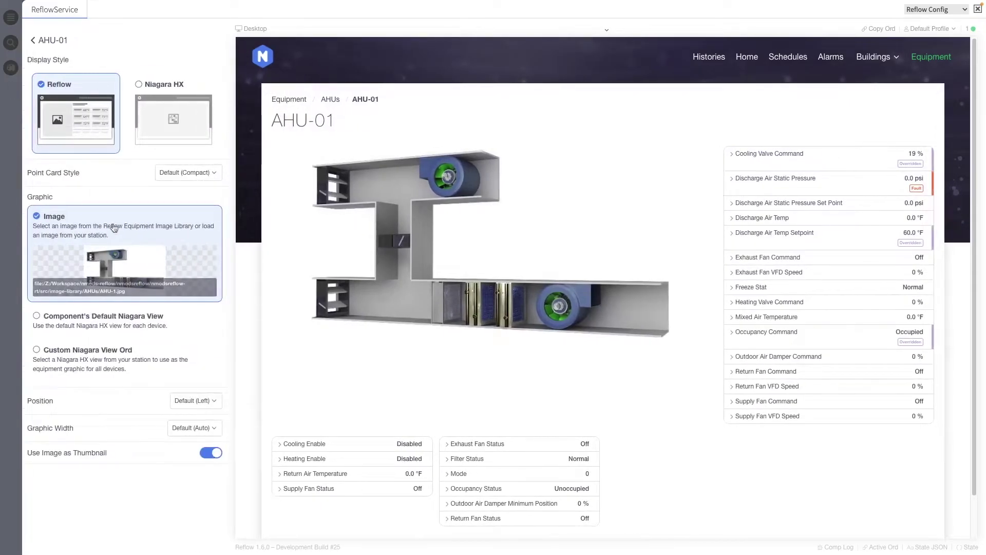
Switch AHU-01's Point Card Style between Classic and Compact, finishing on Compact.
click(189, 173)
click(174, 212)
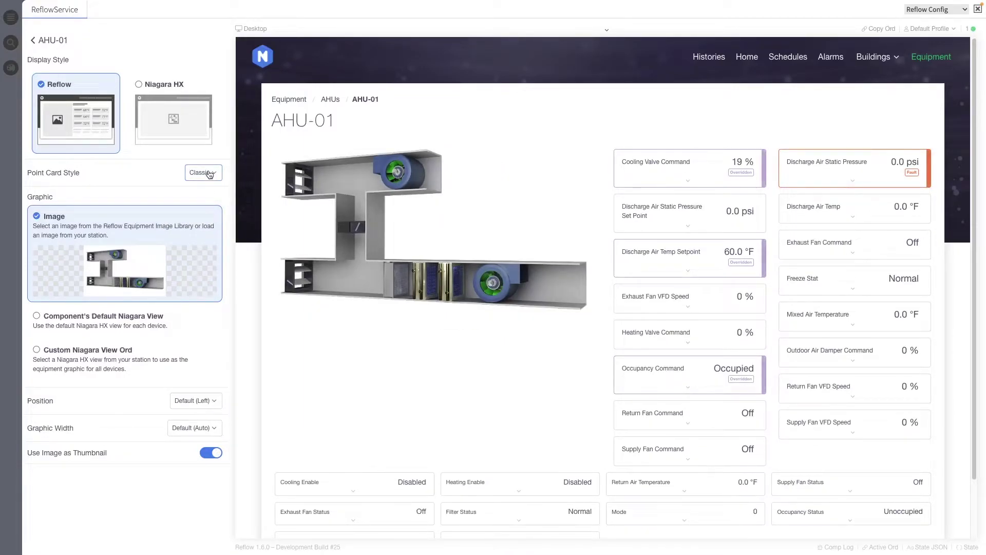
click(209, 174)
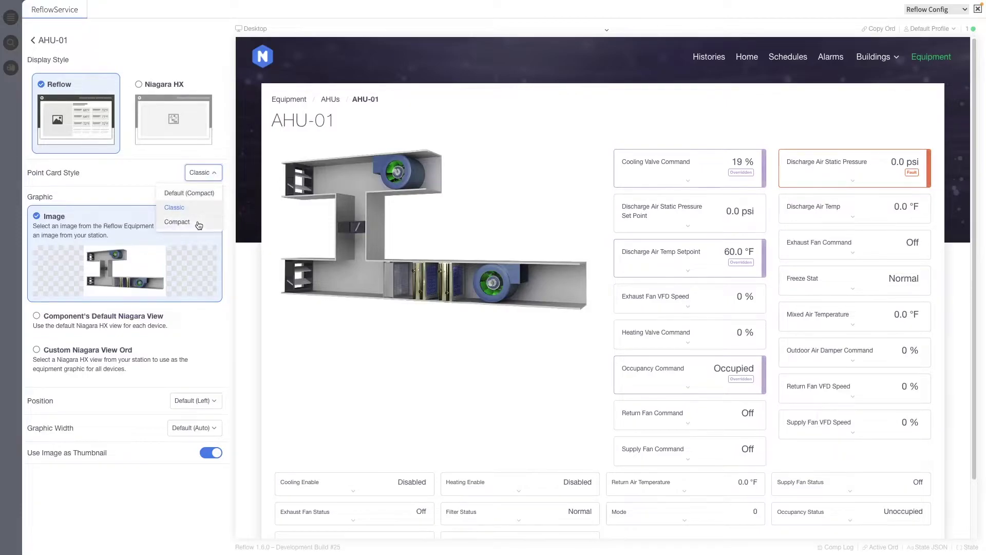
click(177, 222)
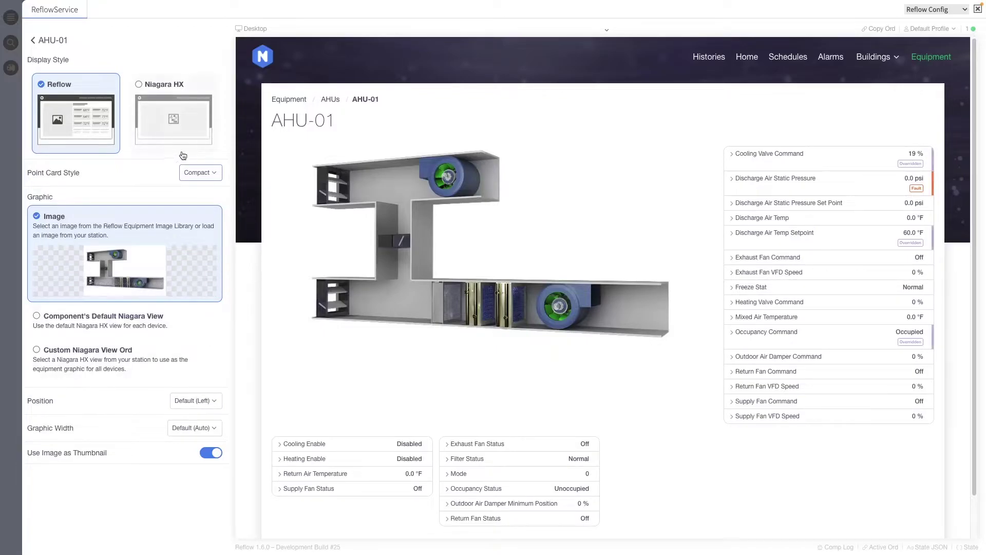
click(199, 174)
click(196, 208)
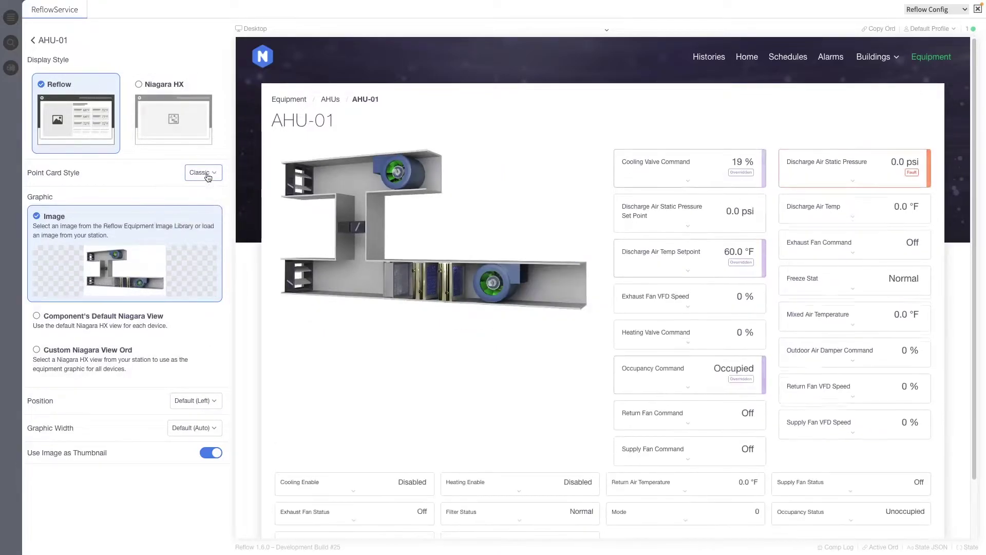
click(208, 178)
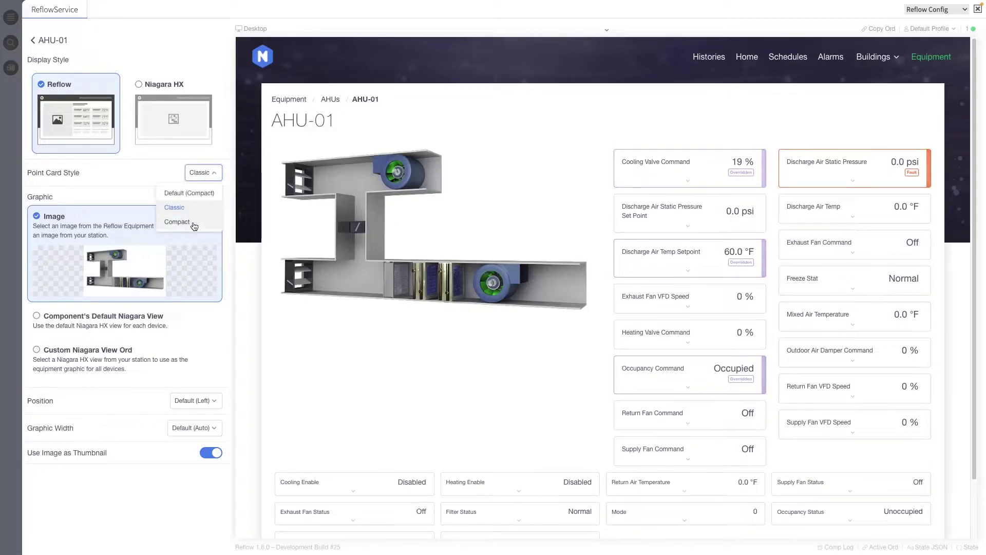
click(194, 223)
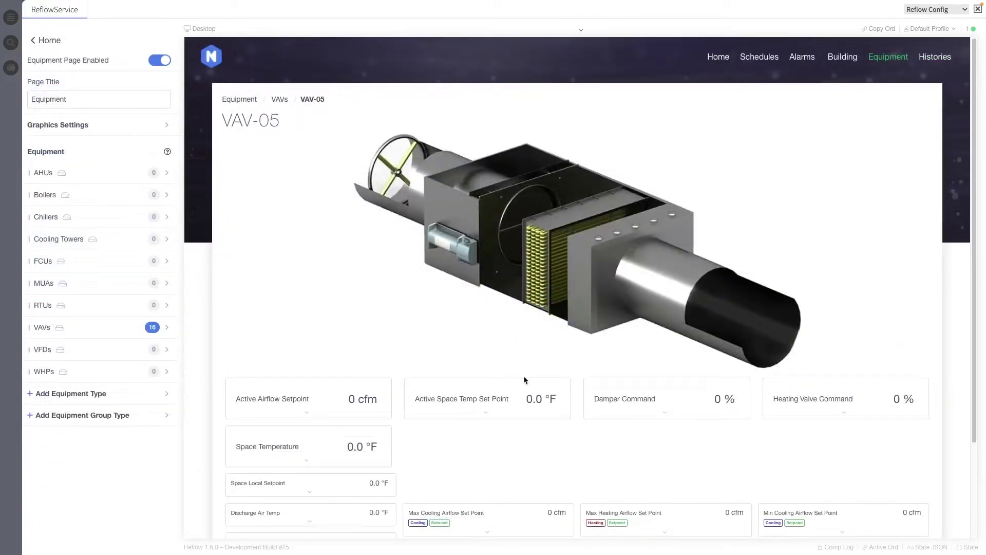
Set the Device Graphic Pages marker style to Point Name Color after trying Dot.
scroll(524, 379, down, 2)
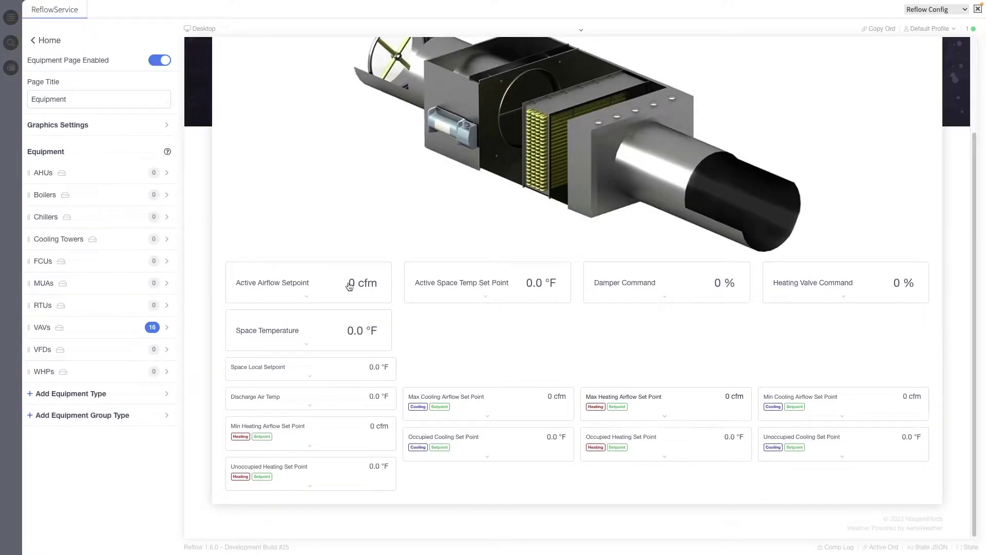
click(107, 131)
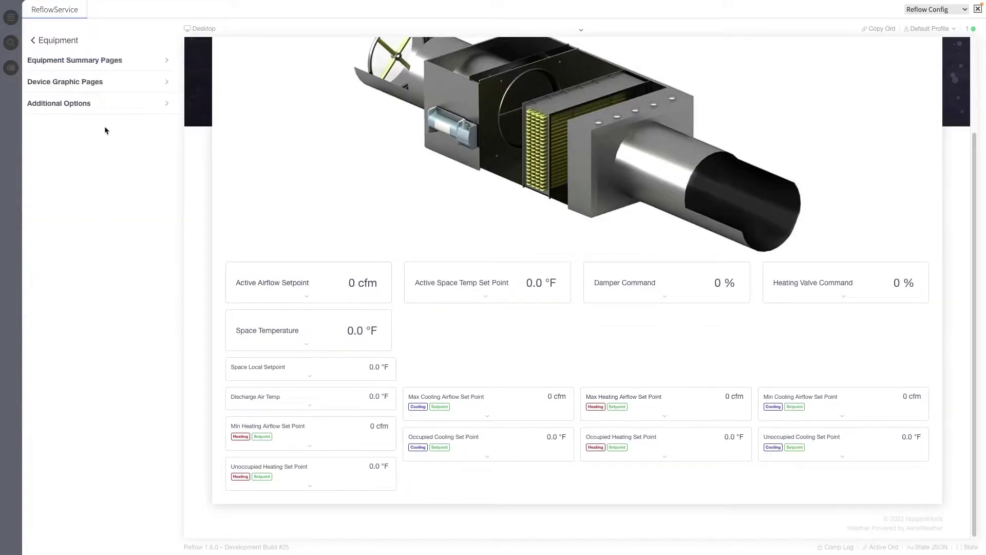
click(101, 82)
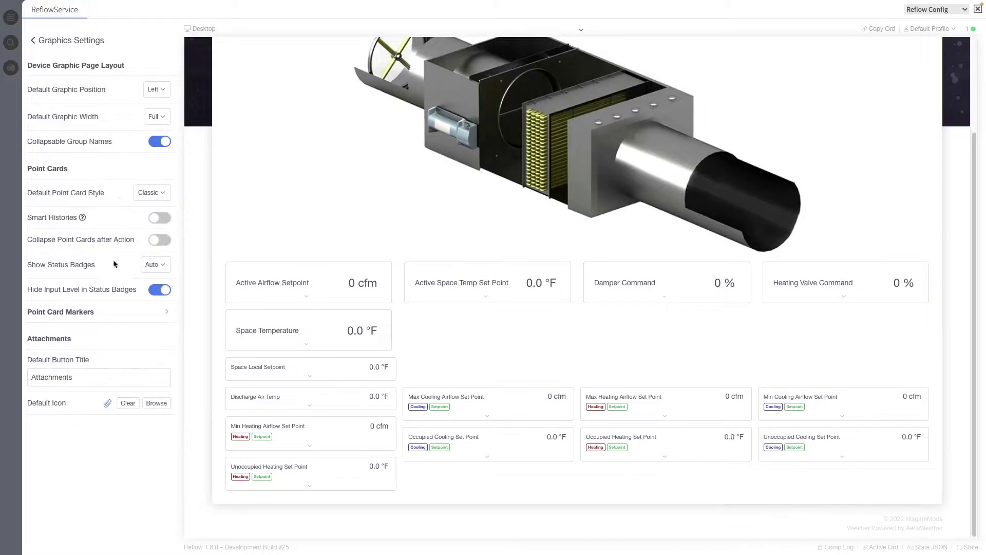
click(93, 319)
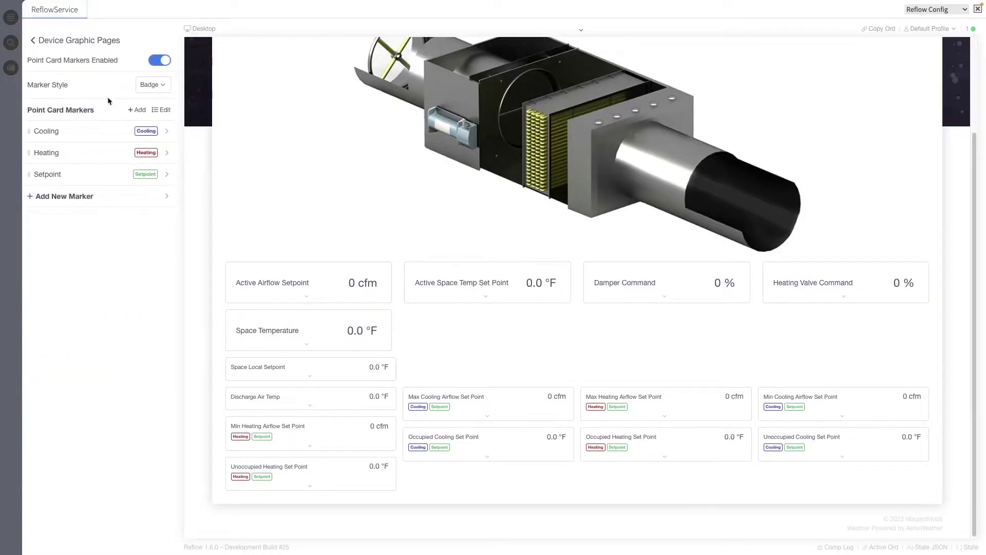
click(155, 84)
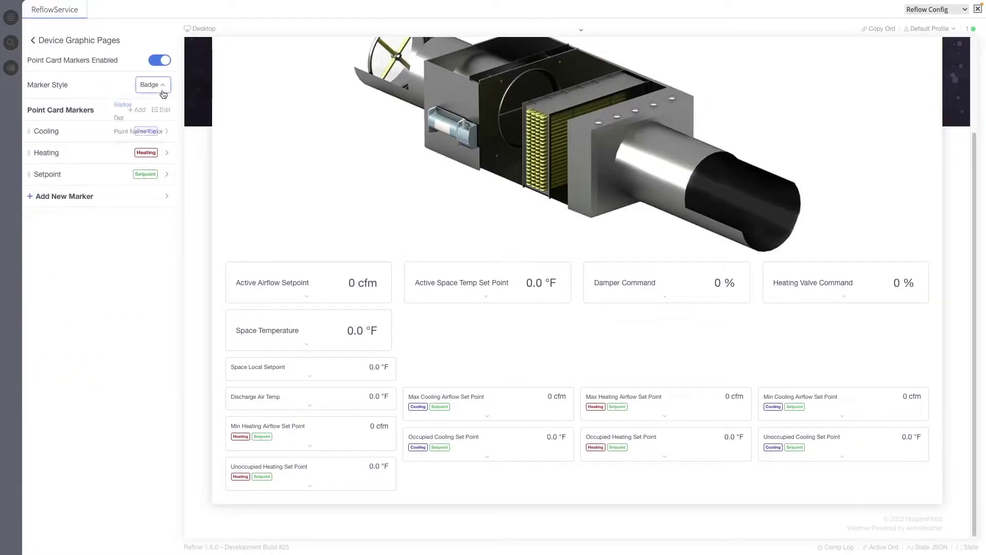
click(144, 121)
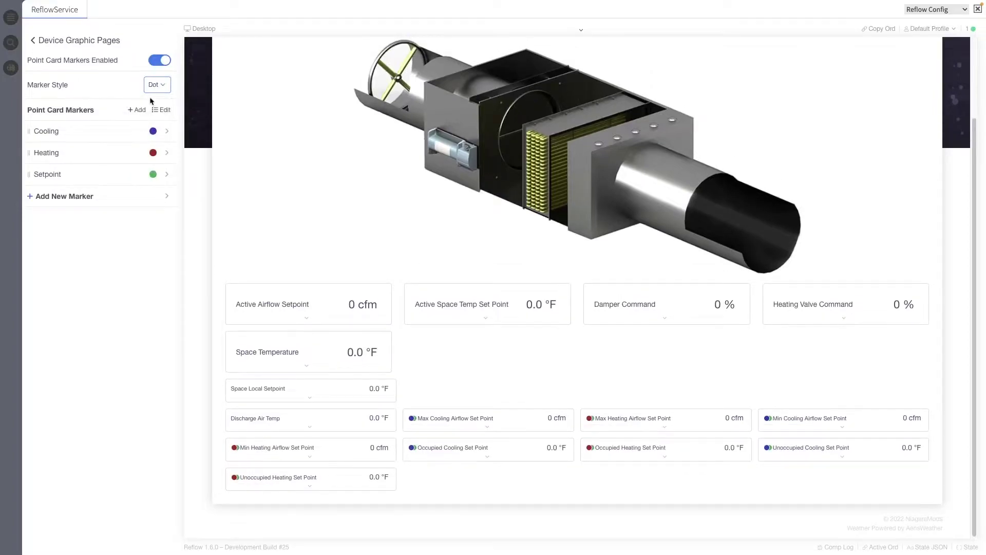
click(159, 89)
click(146, 137)
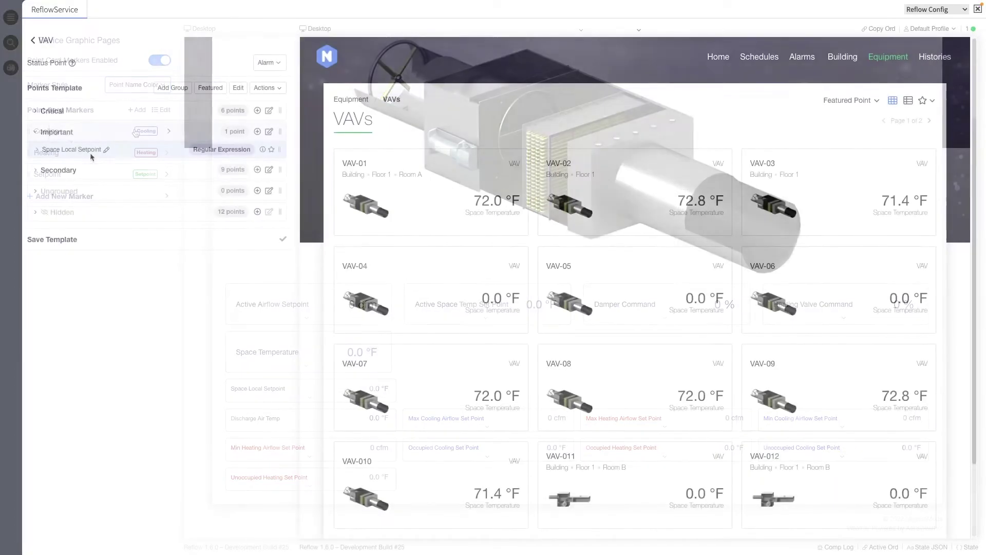
Give Space Local Setpoint the Setpoint marker and save the VAV points template.
click(271, 149)
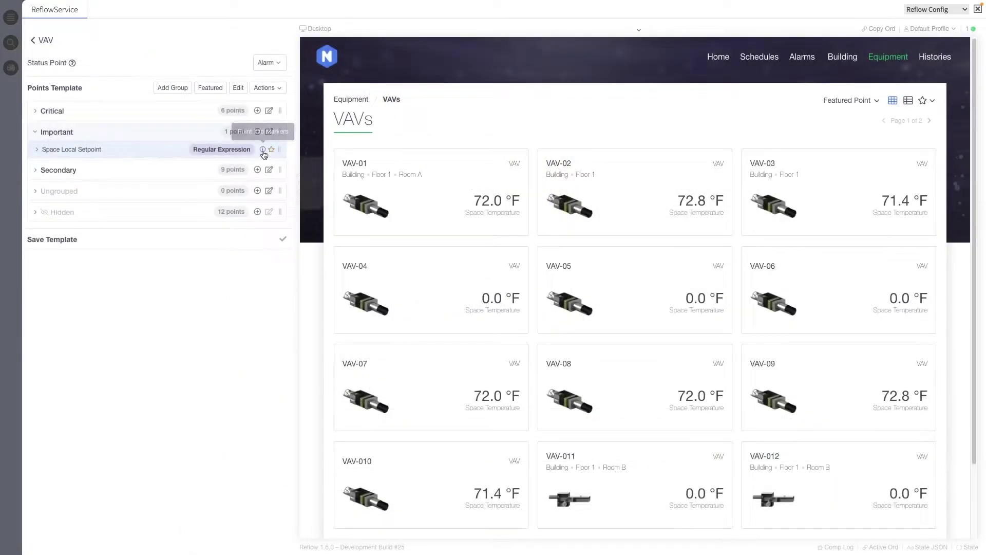
click(280, 198)
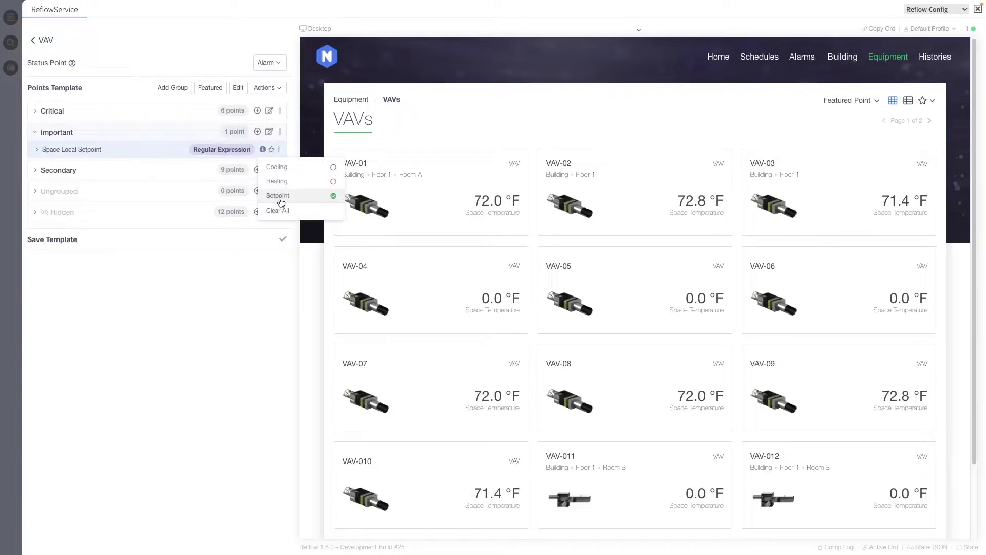
click(204, 392)
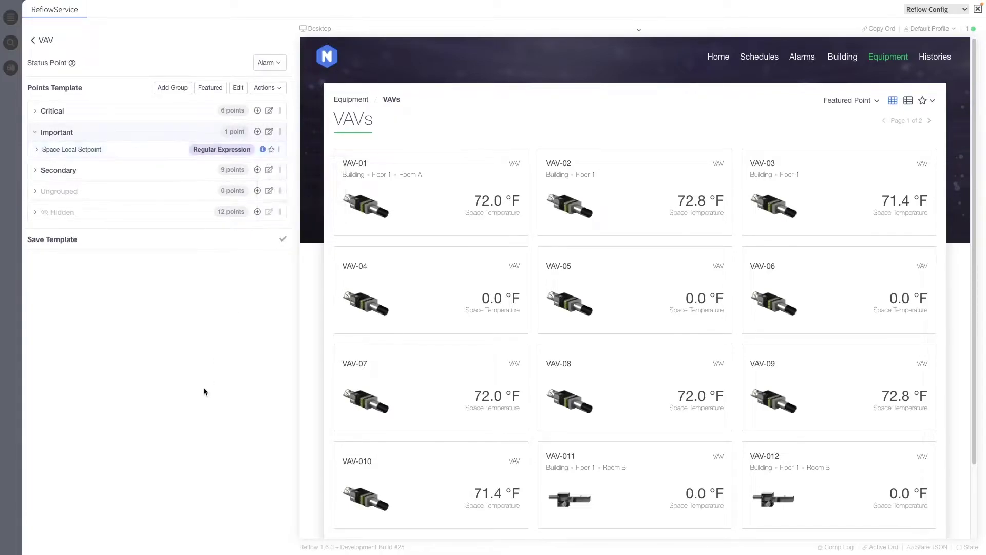
click(76, 241)
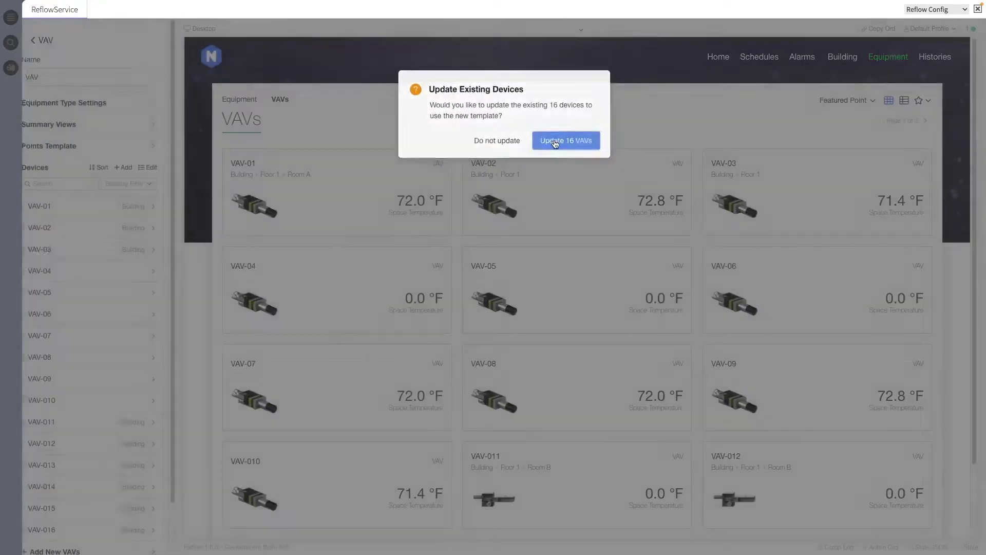
Remap all 16 VAVs to the updated template and check VAV-08's Space Local Setpoint card.
click(555, 143)
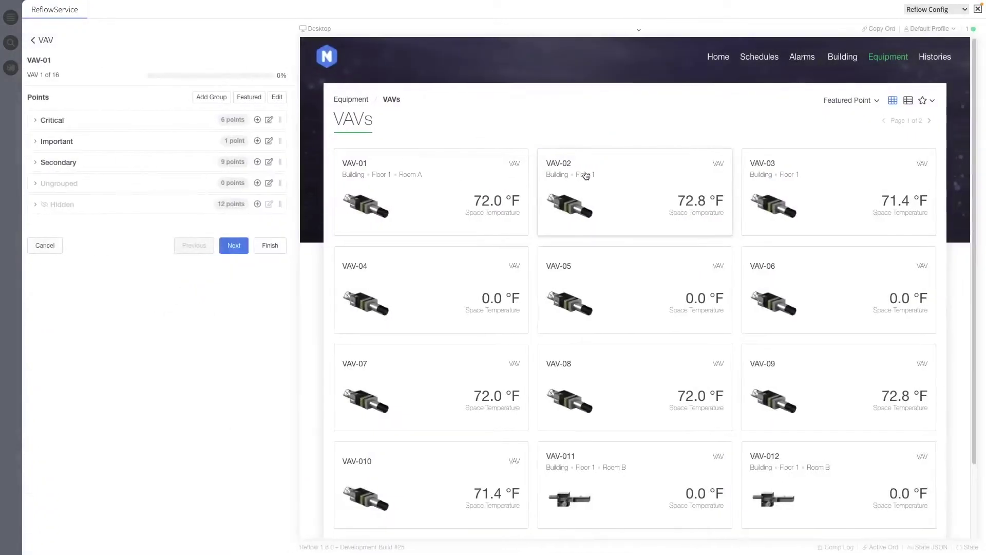
click(581, 370)
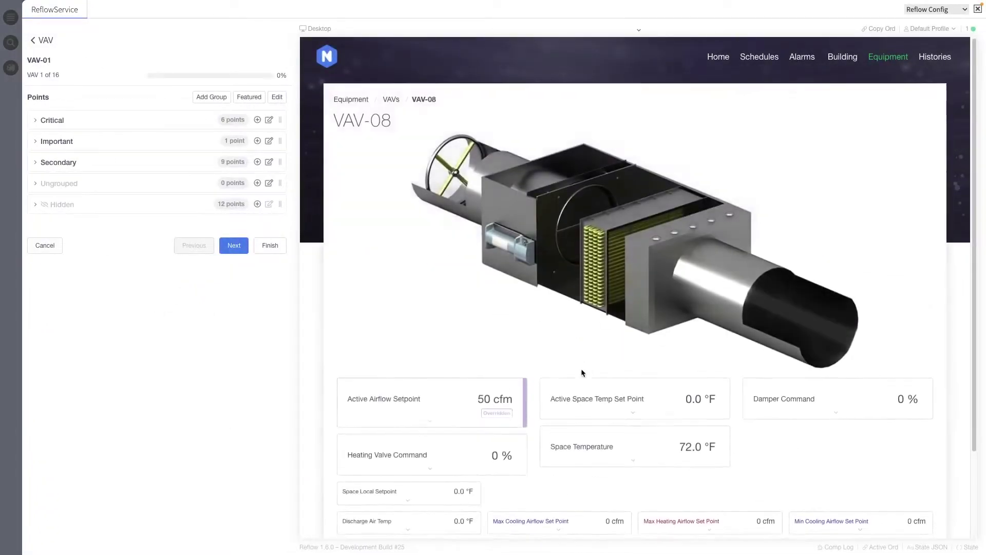
click(276, 245)
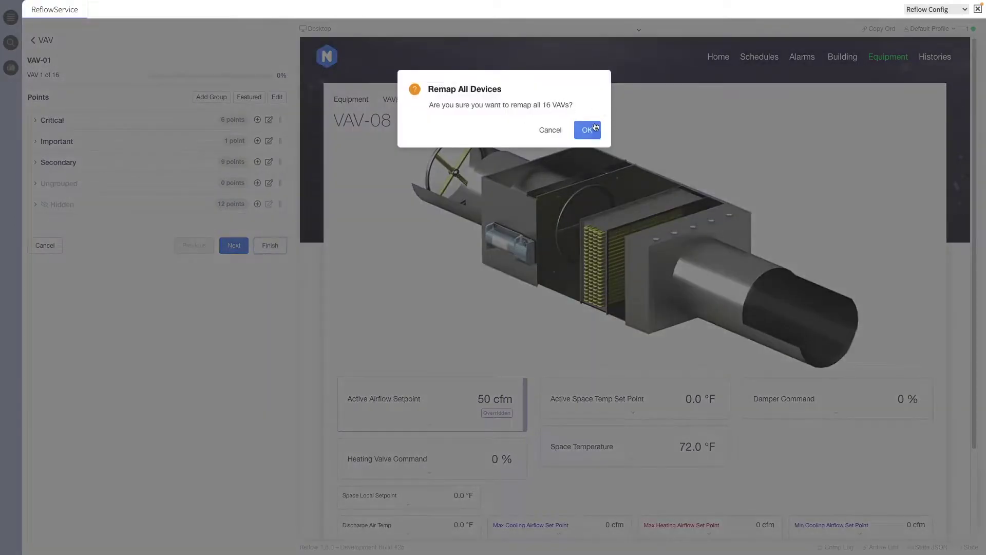
click(587, 130)
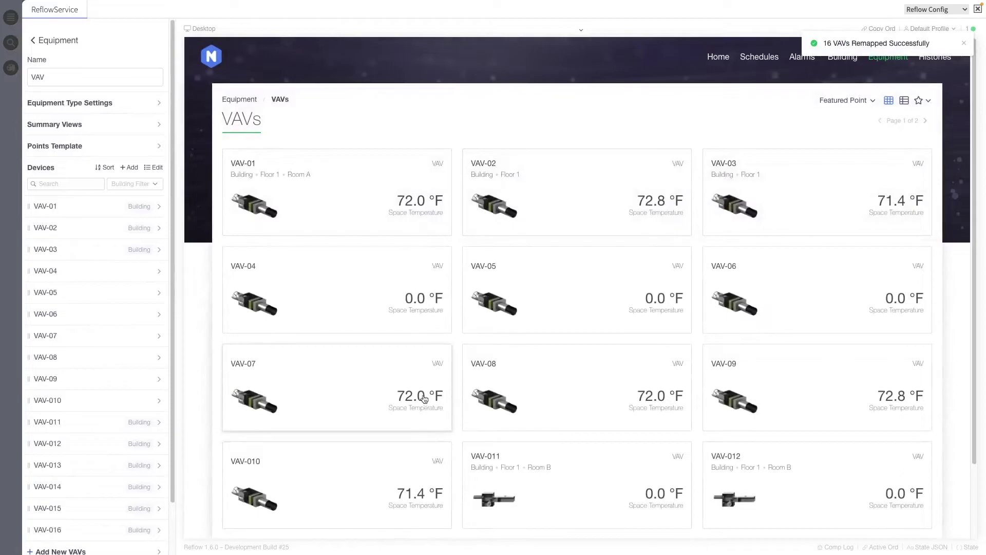
click(488, 387)
scroll(272, 427, down, 2)
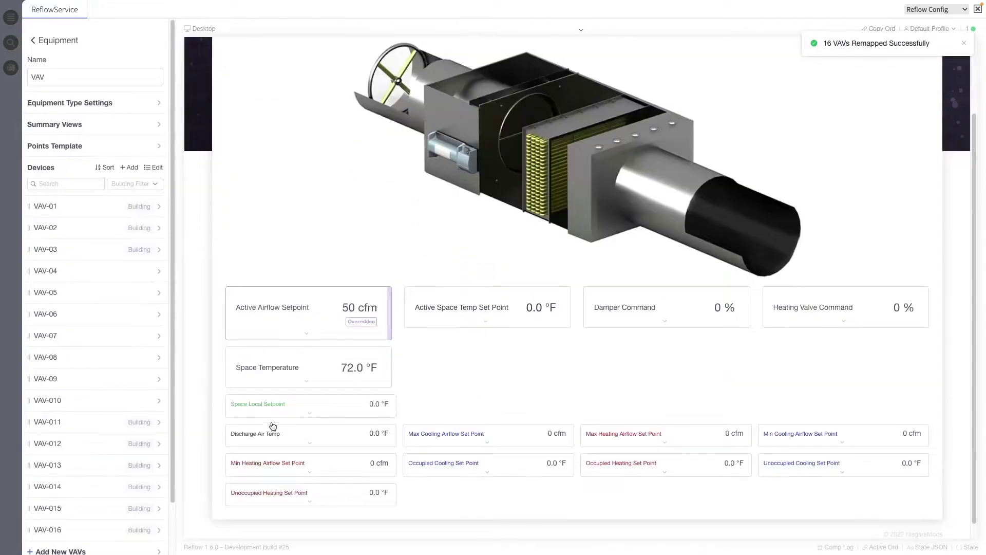
click(284, 410)
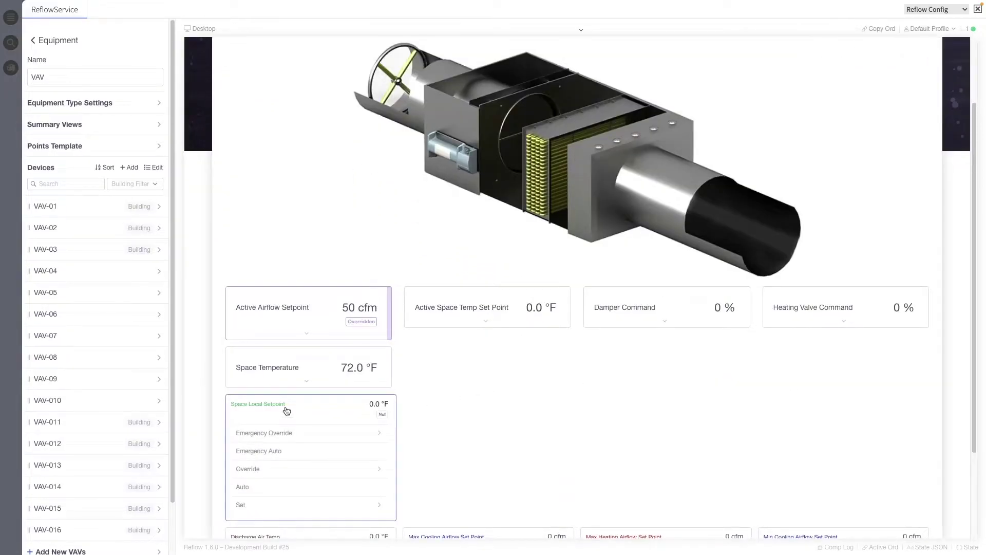
click(286, 411)
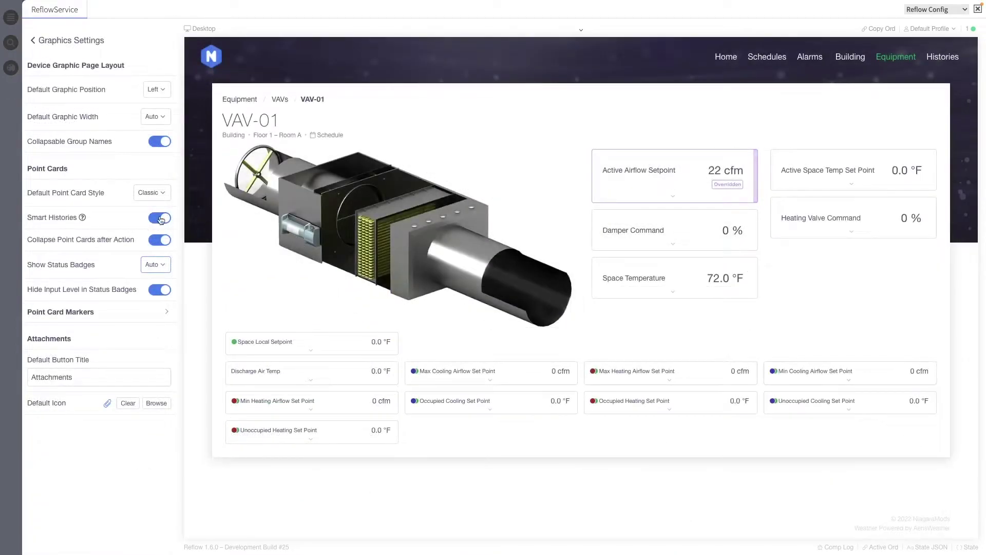
Set Show Status Badges to When Expanded and expand the Active Airflow Setpoint card.
click(158, 266)
click(152, 305)
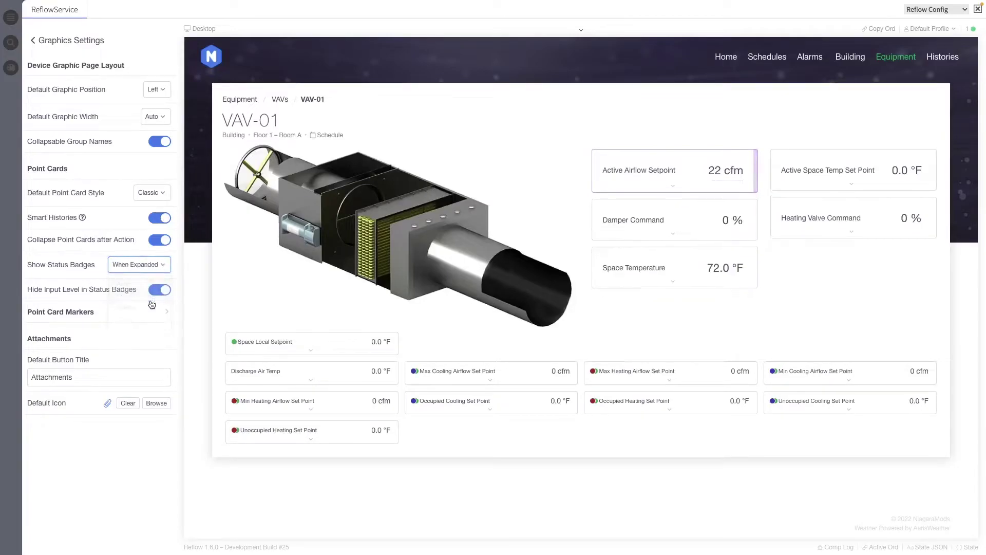
click(683, 179)
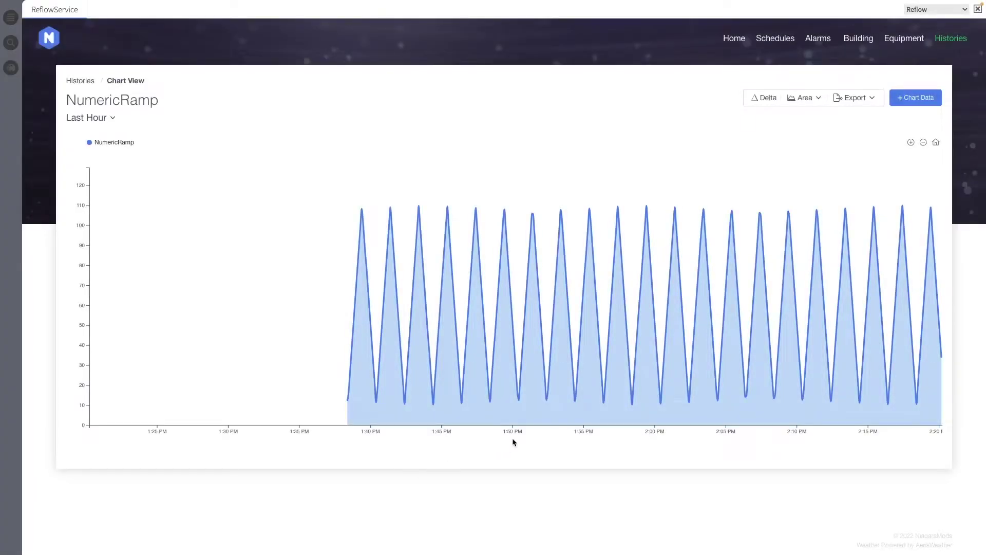
click(768, 99)
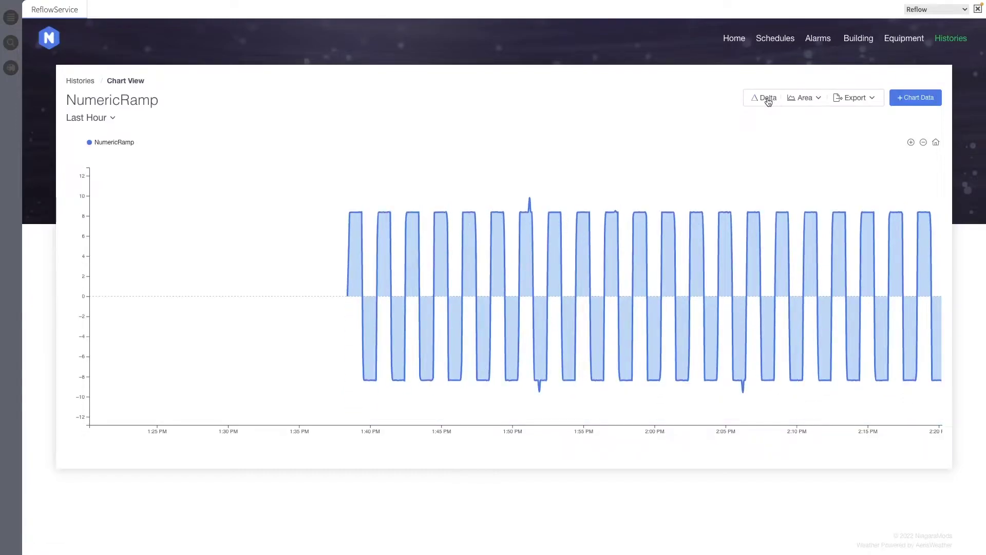
click(768, 99)
click(797, 98)
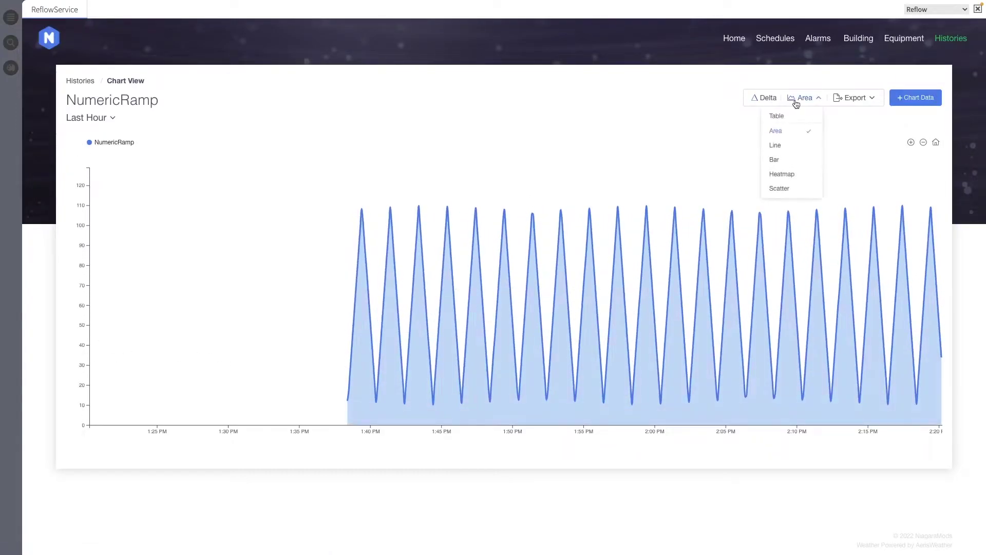
click(788, 118)
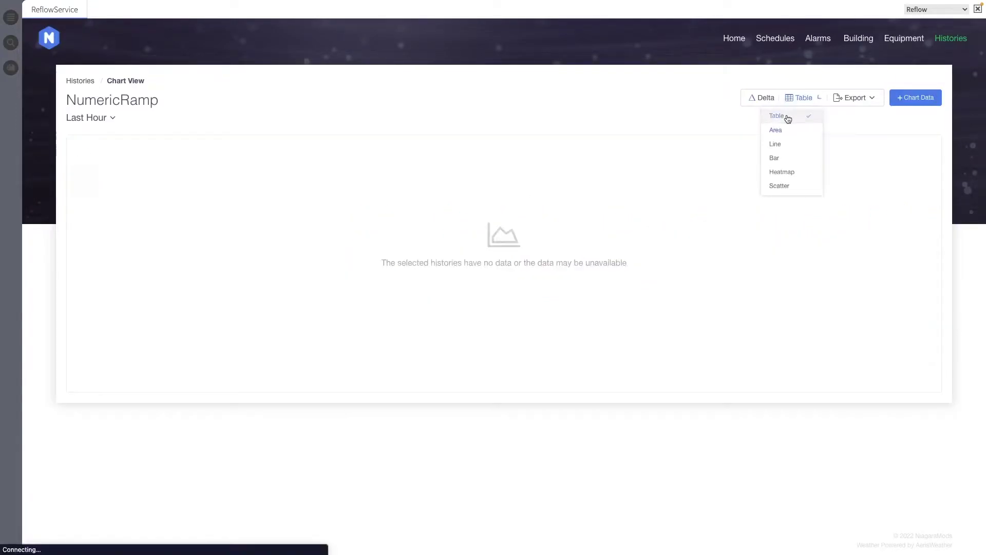
click(756, 99)
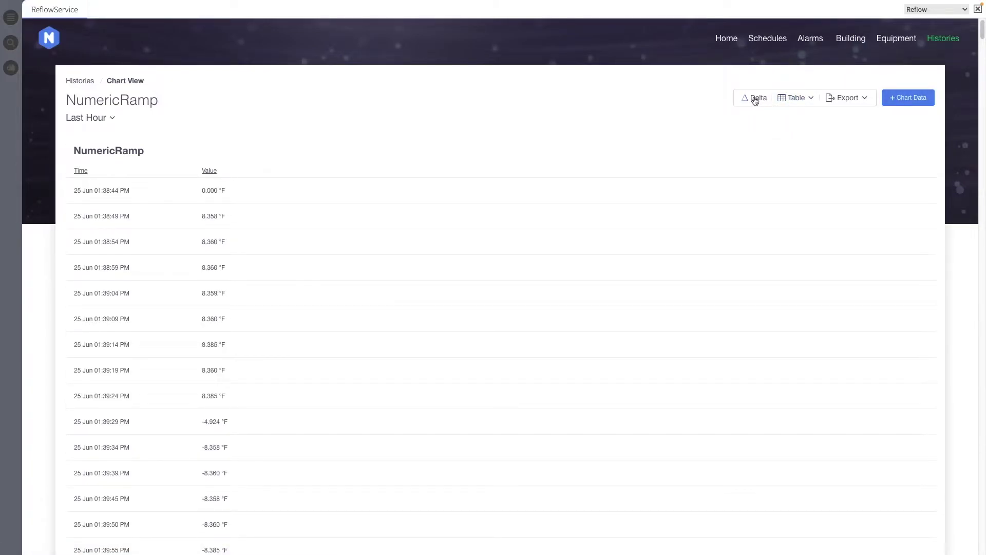
click(755, 100)
click(800, 103)
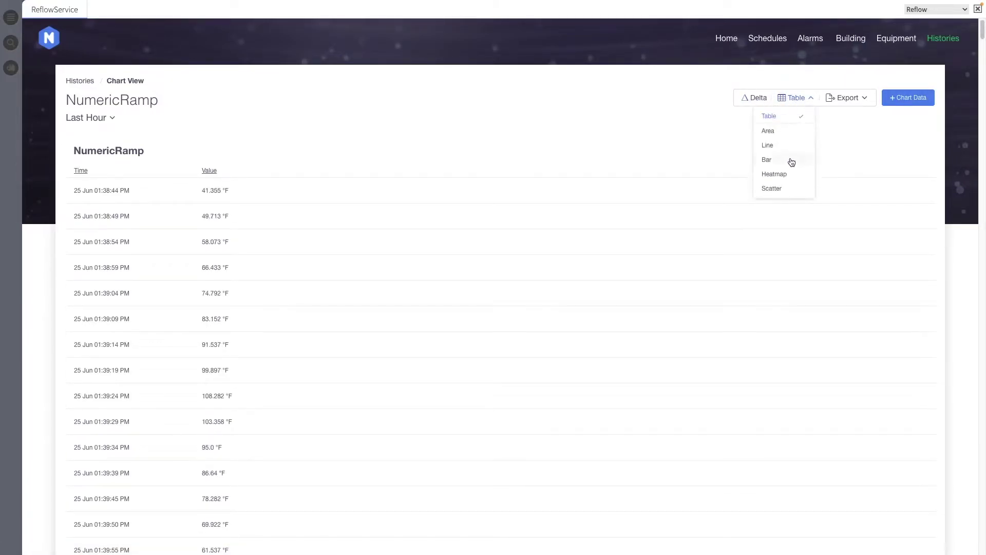
click(778, 160)
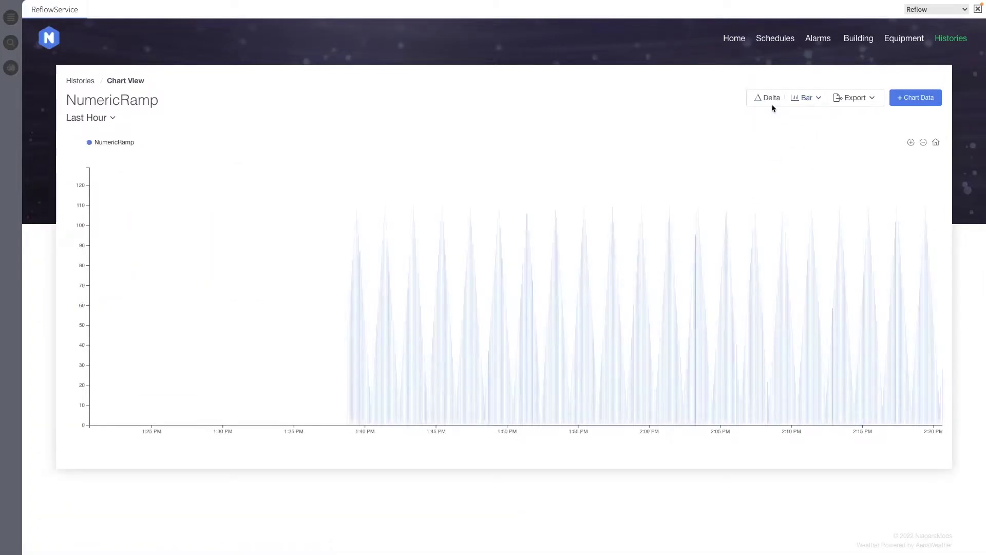
click(771, 102)
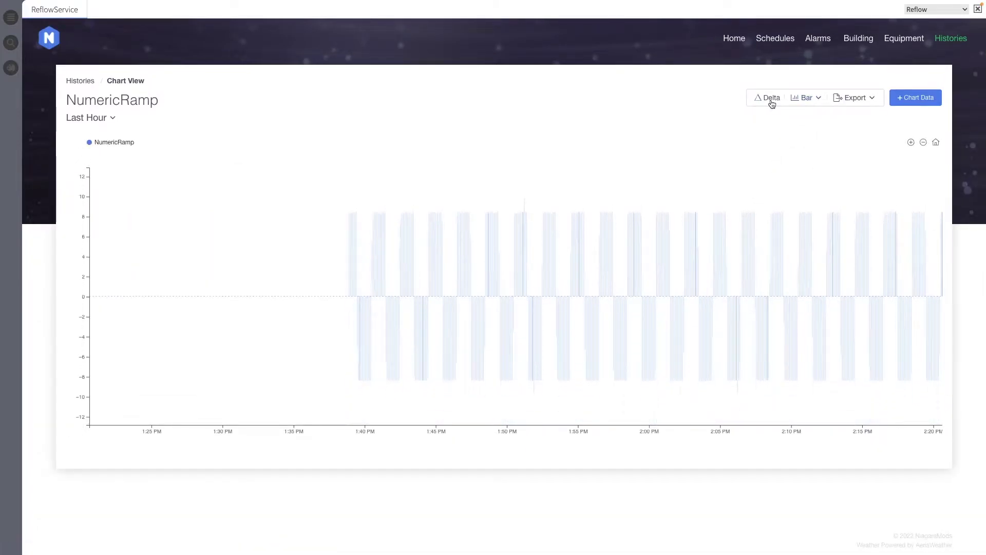
click(772, 101)
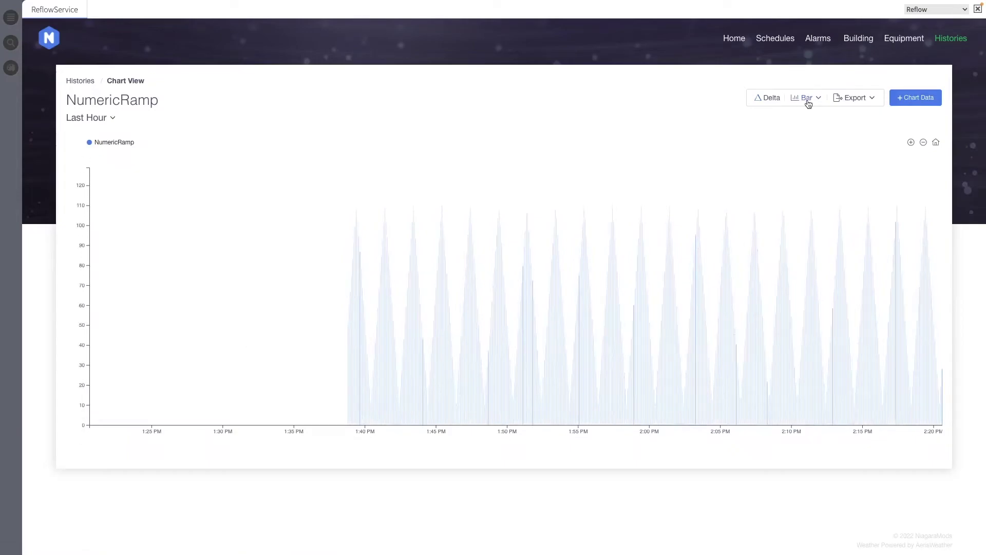
click(807, 102)
click(782, 174)
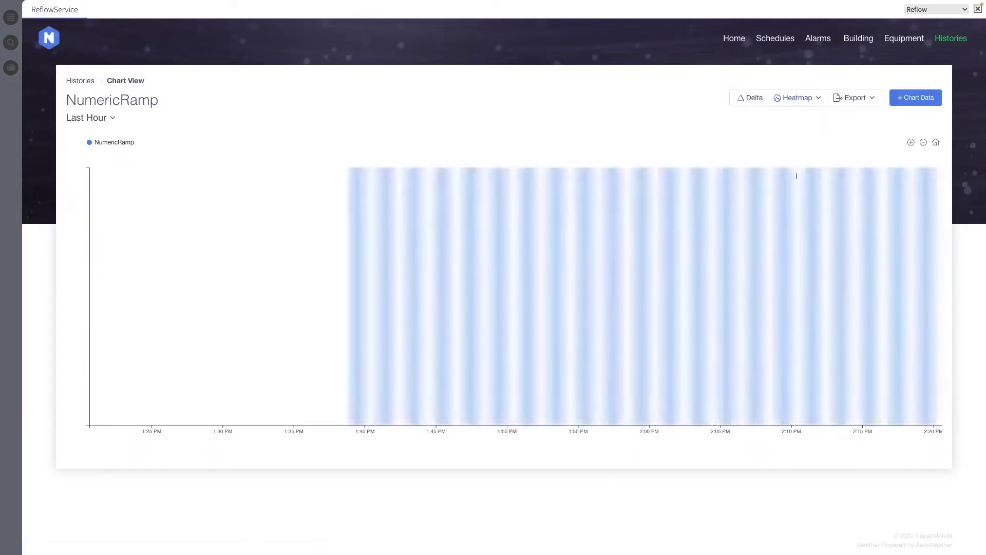
click(755, 101)
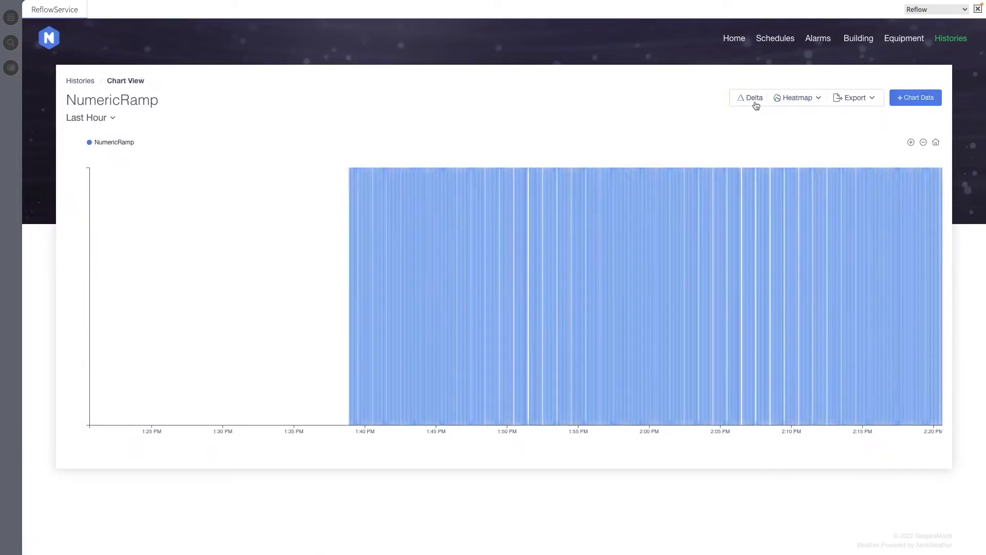
click(754, 98)
click(795, 99)
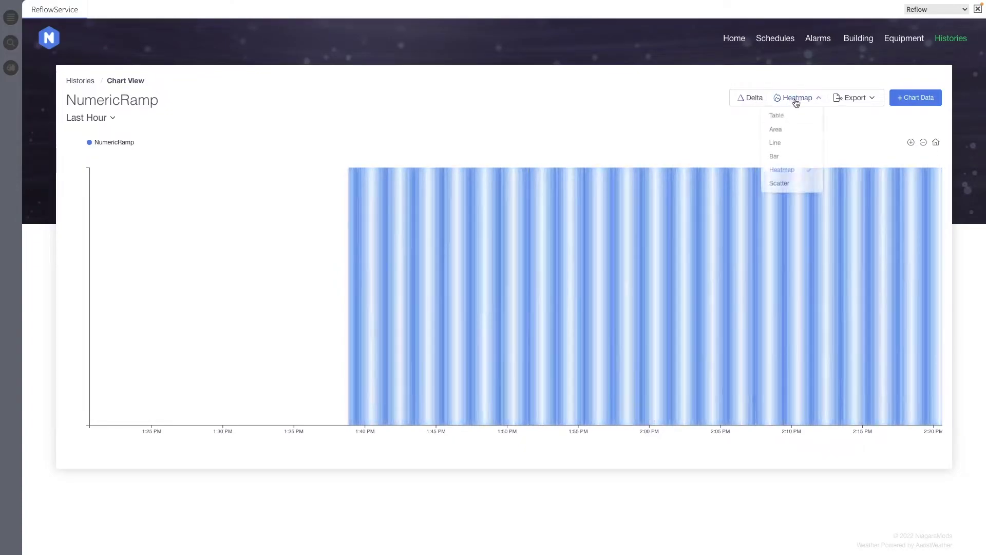
click(788, 135)
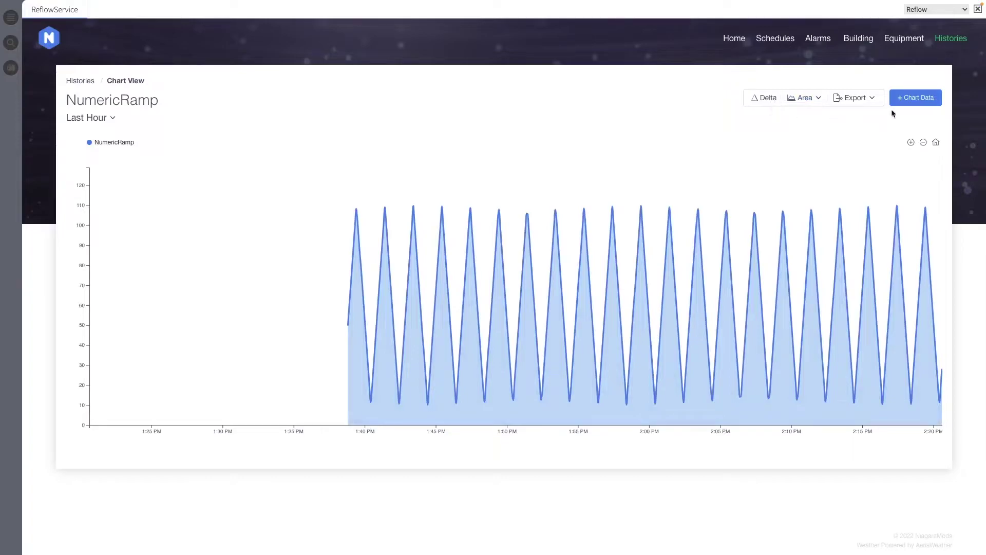
click(909, 99)
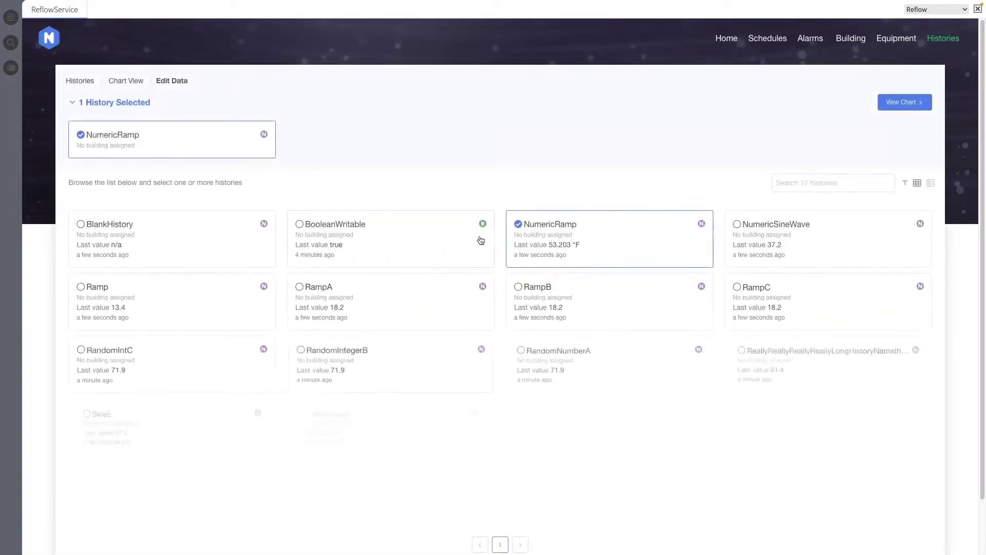
Chart NumericRamp and RandomIntegerB together, toggling Delta on and back off.
click(322, 379)
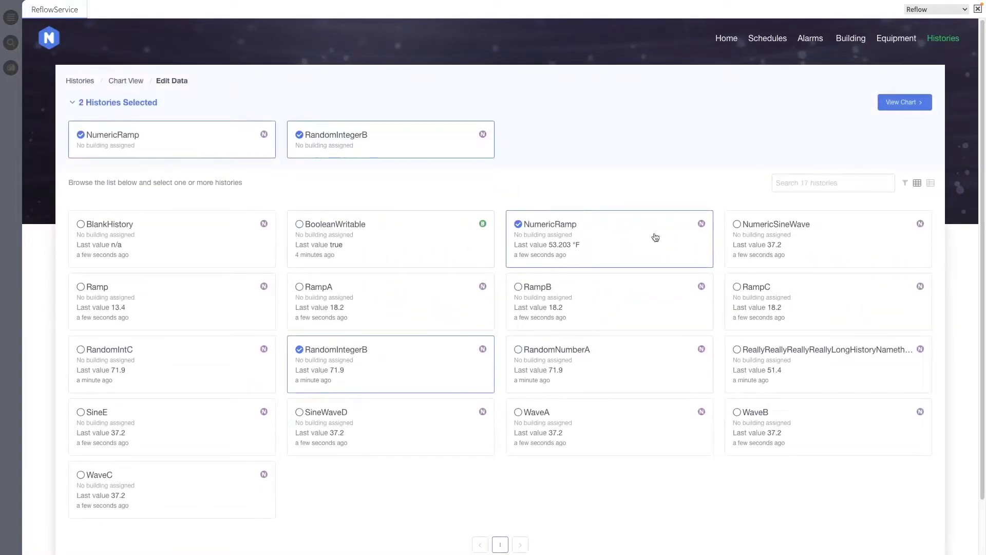
click(904, 102)
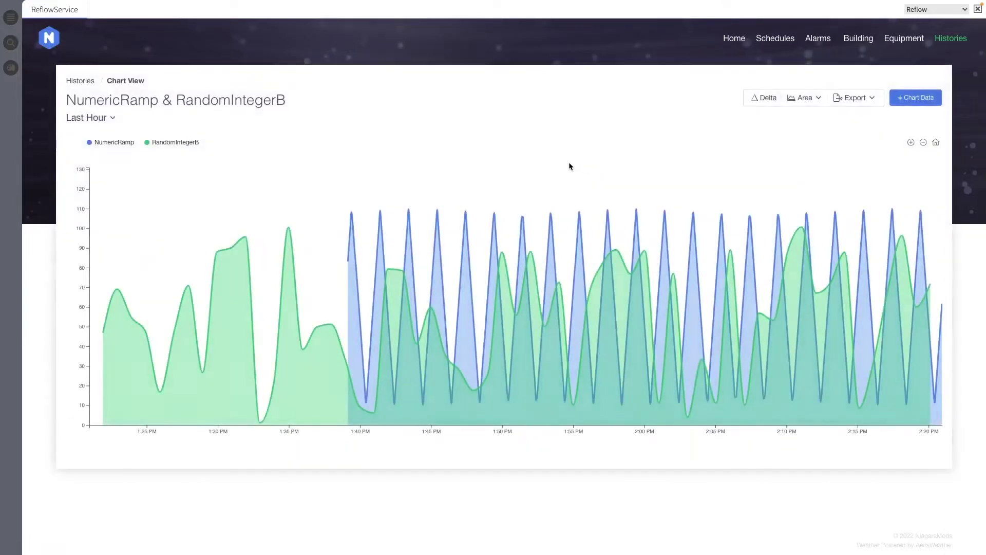
click(766, 105)
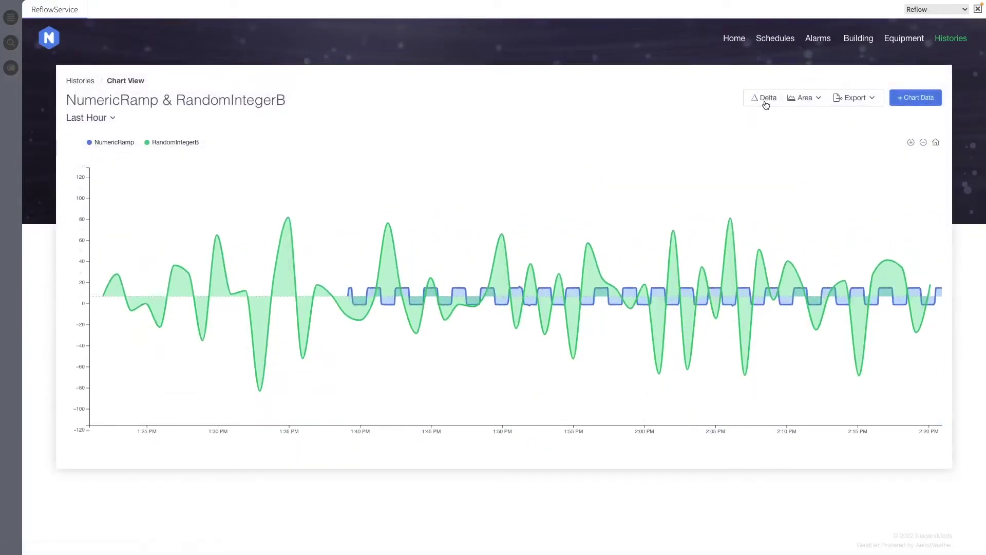
click(766, 104)
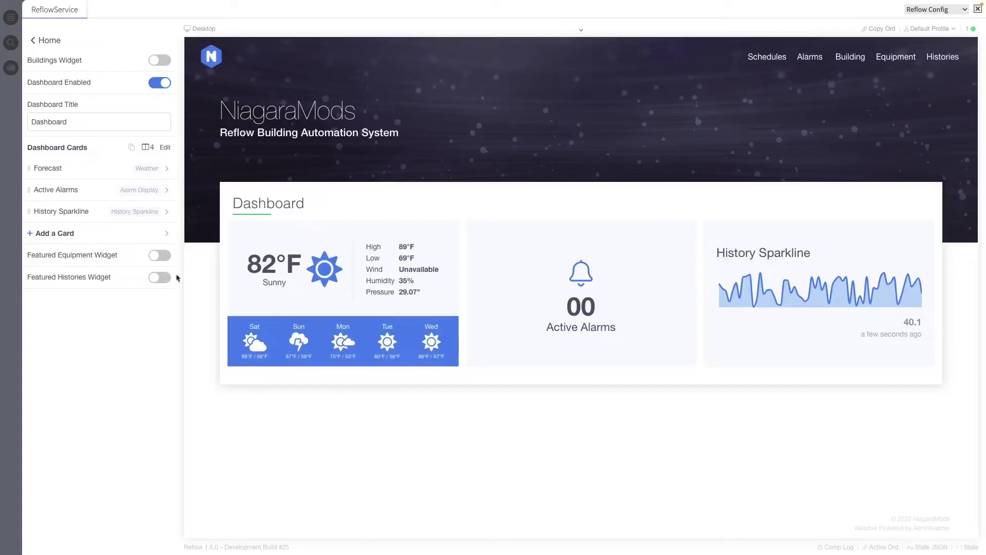
Switch the History Sparkline card to a delta chart, then back to a normal area chart.
click(116, 211)
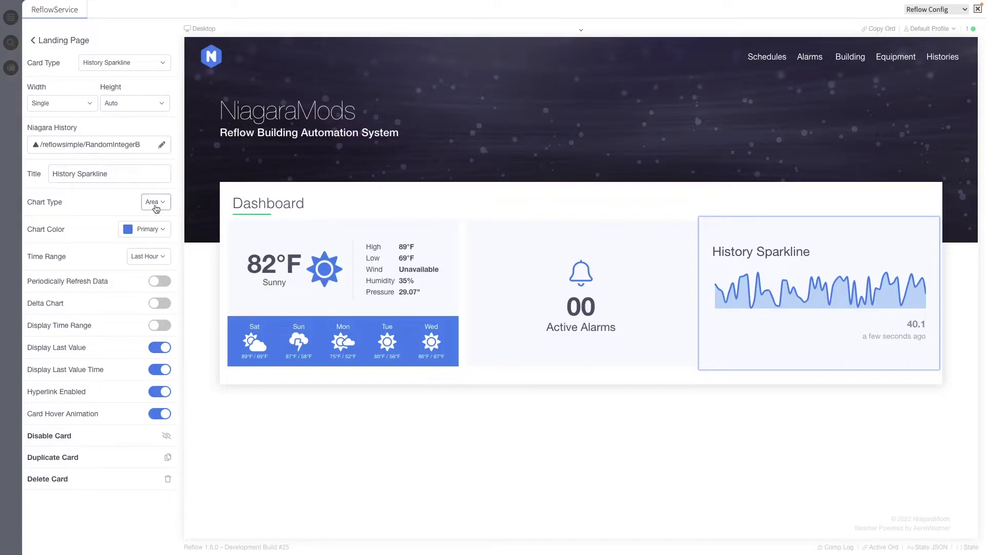
click(158, 304)
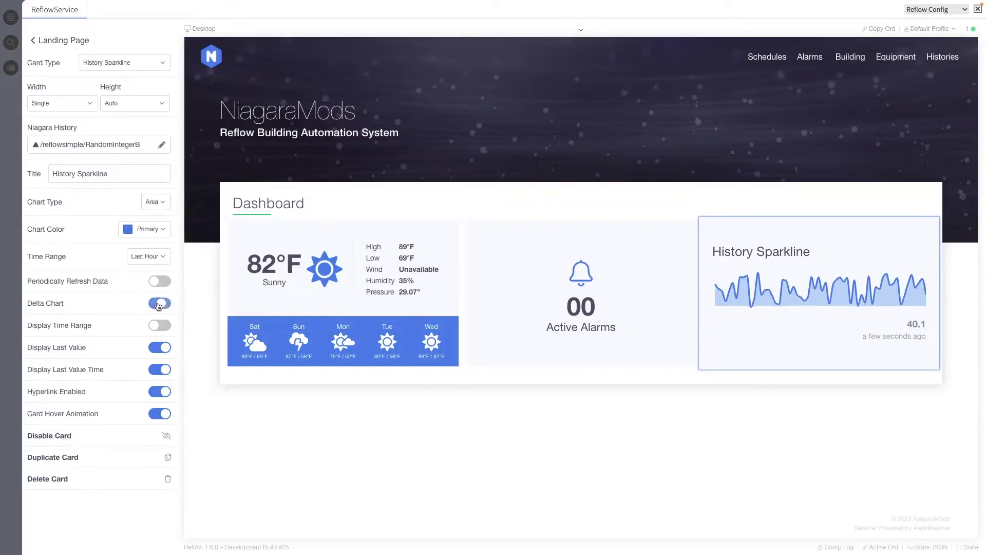
click(159, 305)
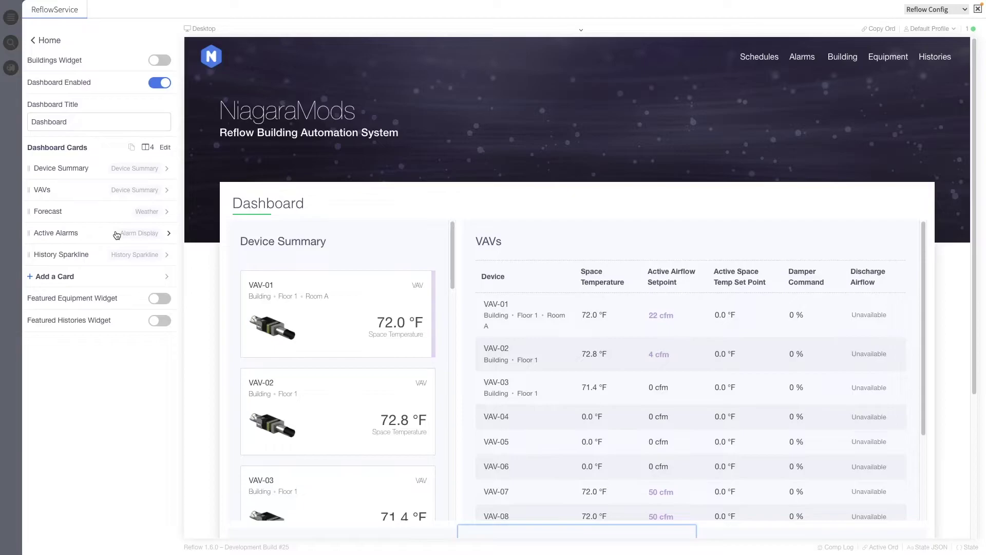
Limit the Device Summary card to VAV-01, VAV-02 and VAV-03 instead of all devices.
click(110, 171)
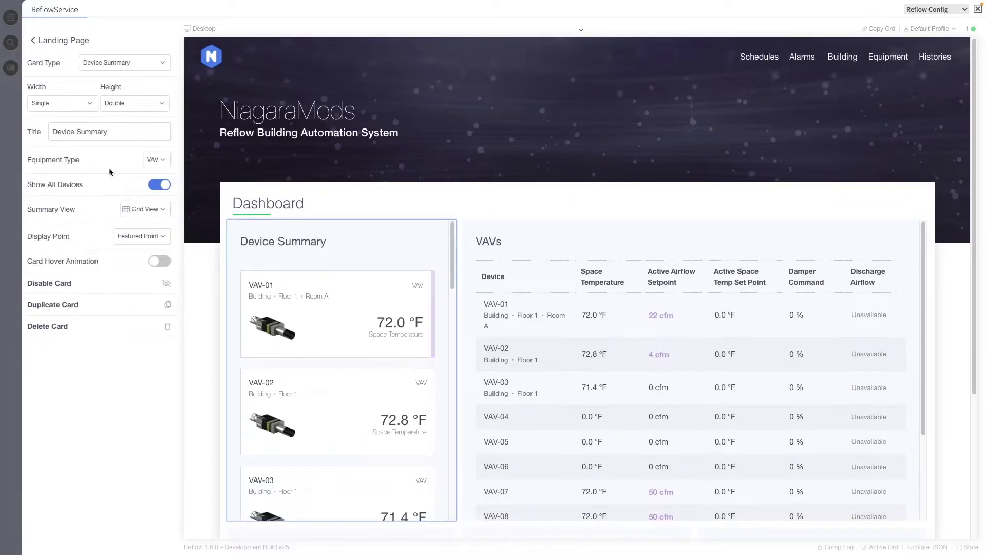
click(161, 185)
click(154, 213)
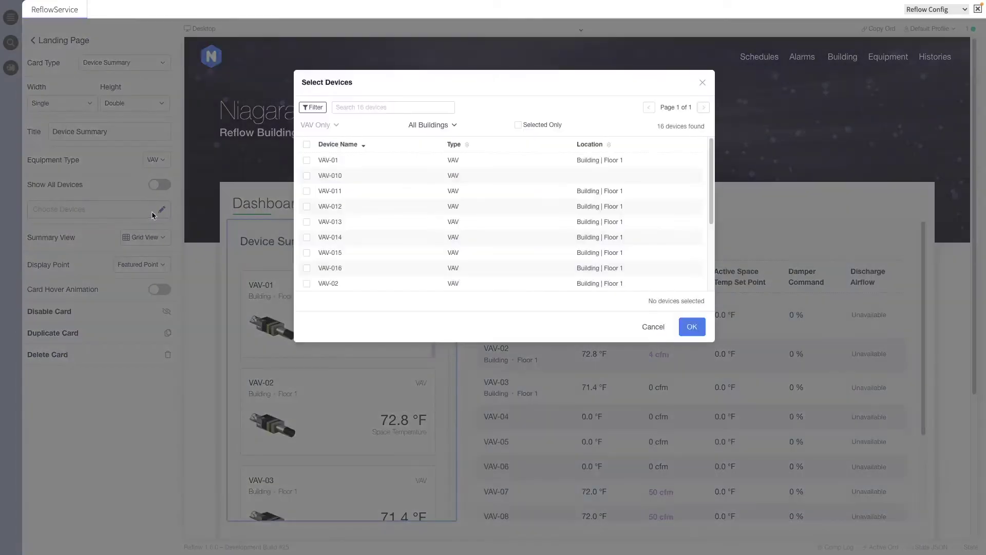
click(333, 163)
scroll(341, 205, down, 3)
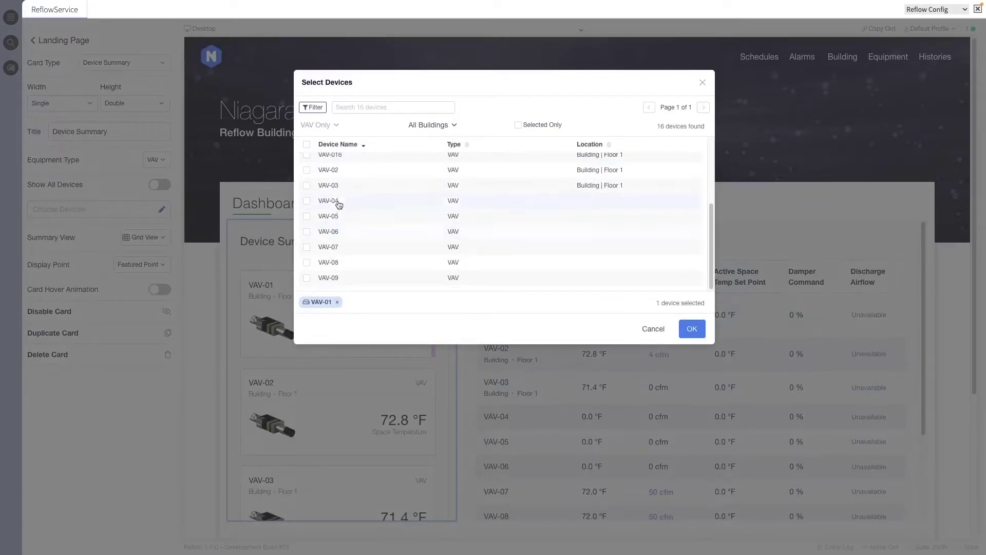
click(343, 170)
click(335, 186)
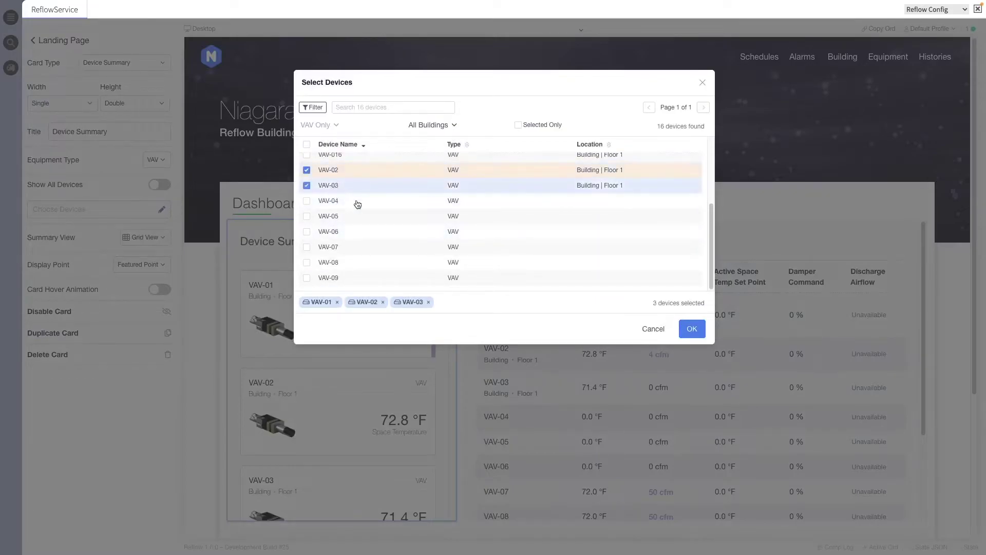
click(701, 333)
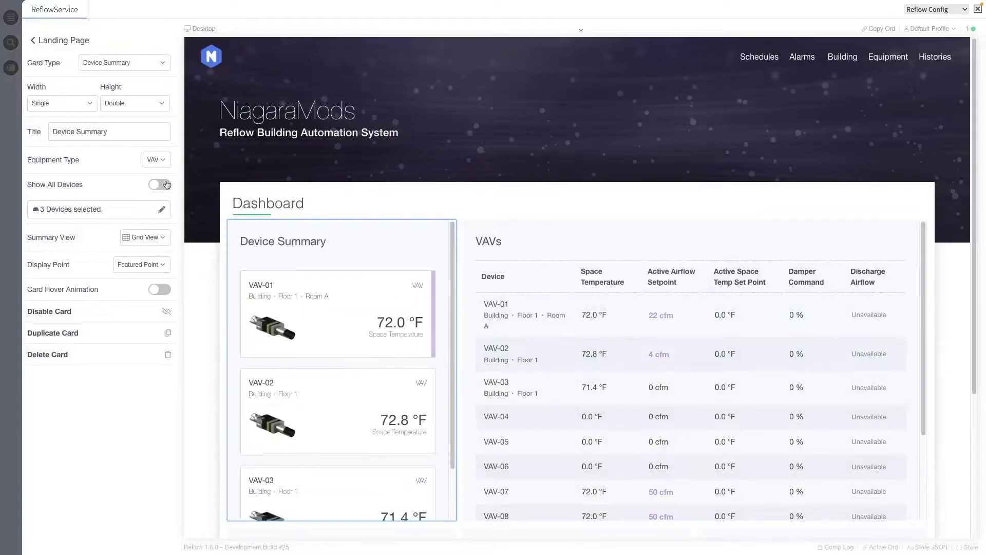
Keep Grid View and Featured Point, and set the Device Summary card height to Auto.
click(146, 238)
click(148, 239)
click(138, 265)
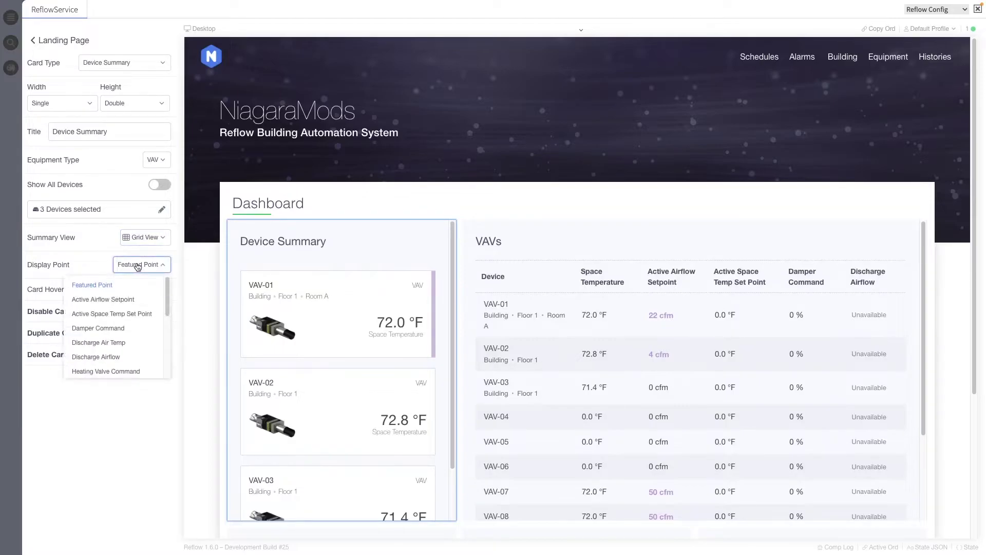
click(130, 288)
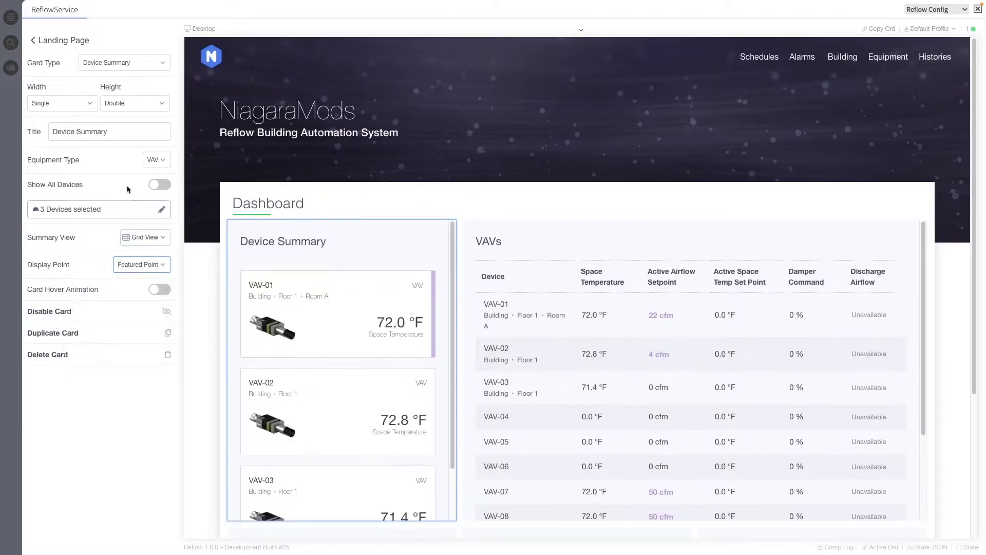
click(137, 102)
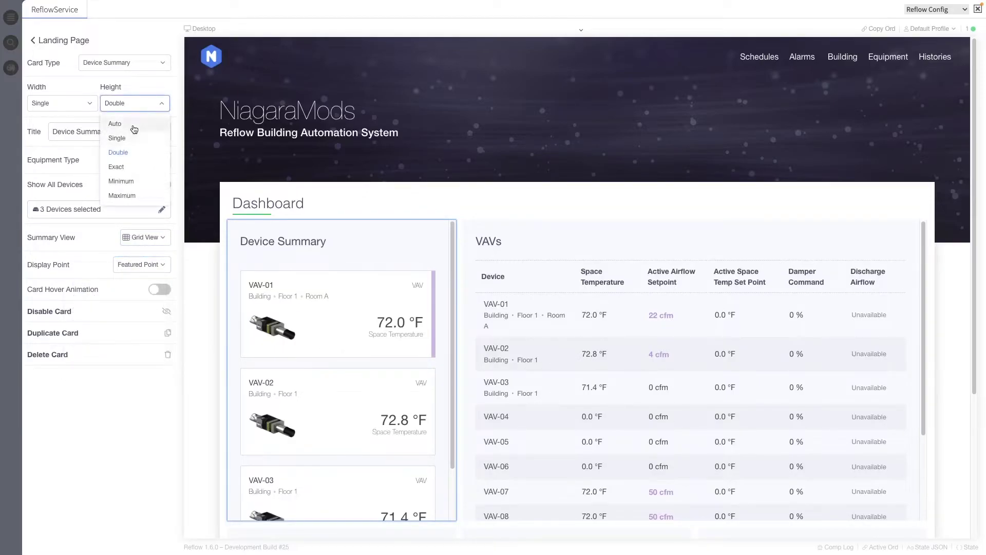
click(115, 124)
scroll(286, 333, down, 3)
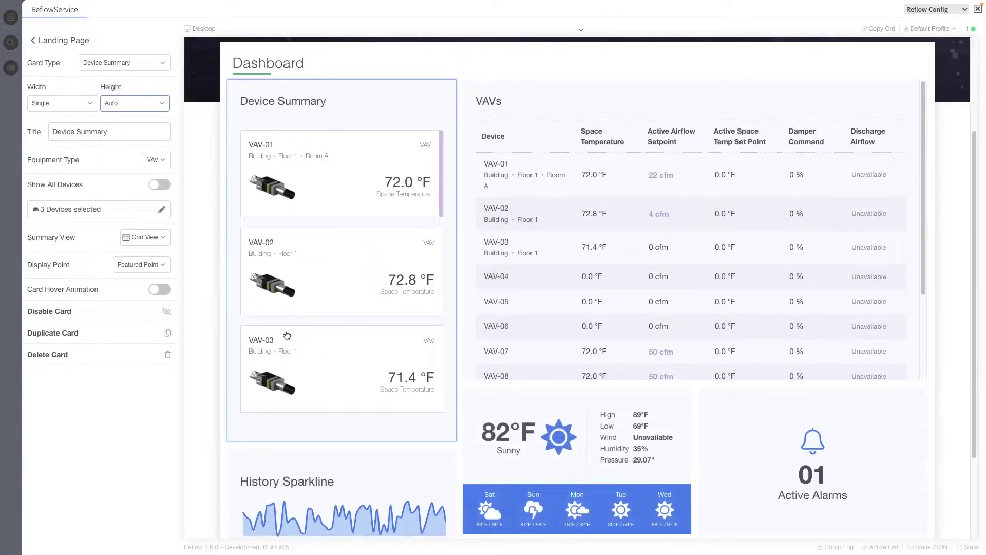
scroll(287, 335, up, 3)
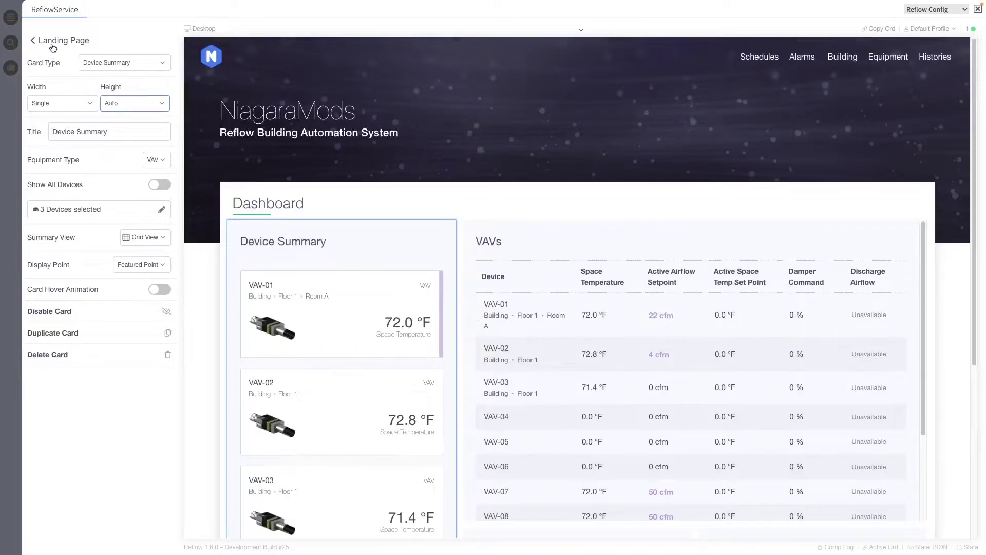
click(52, 45)
Open the VAVs card settings and page through its list of VAVs.
click(51, 190)
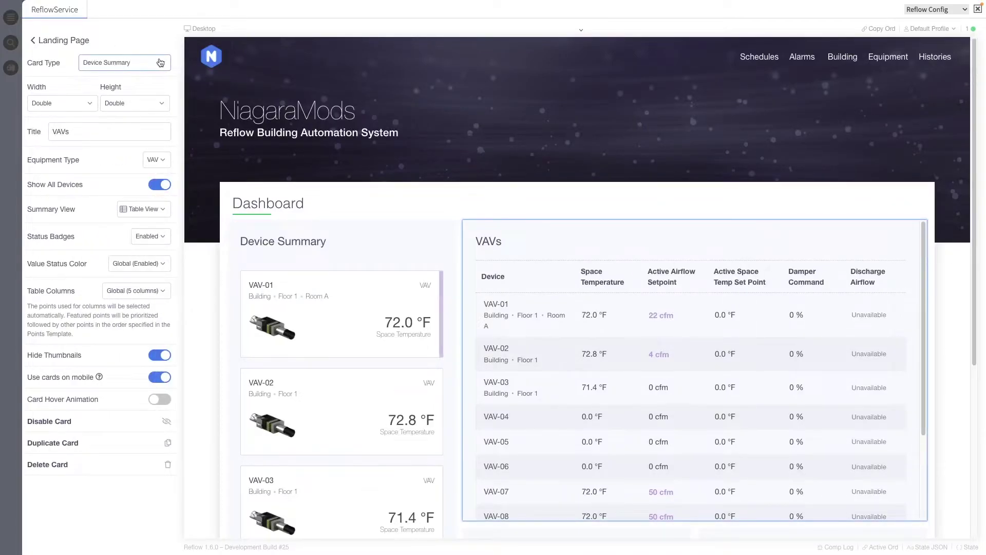
scroll(613, 251, down, 2)
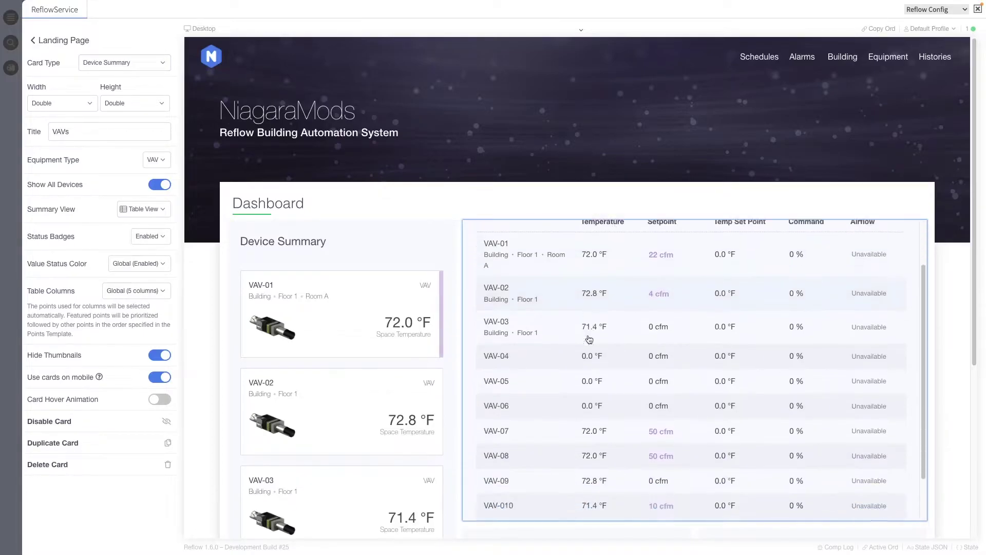
scroll(589, 339, down, 2)
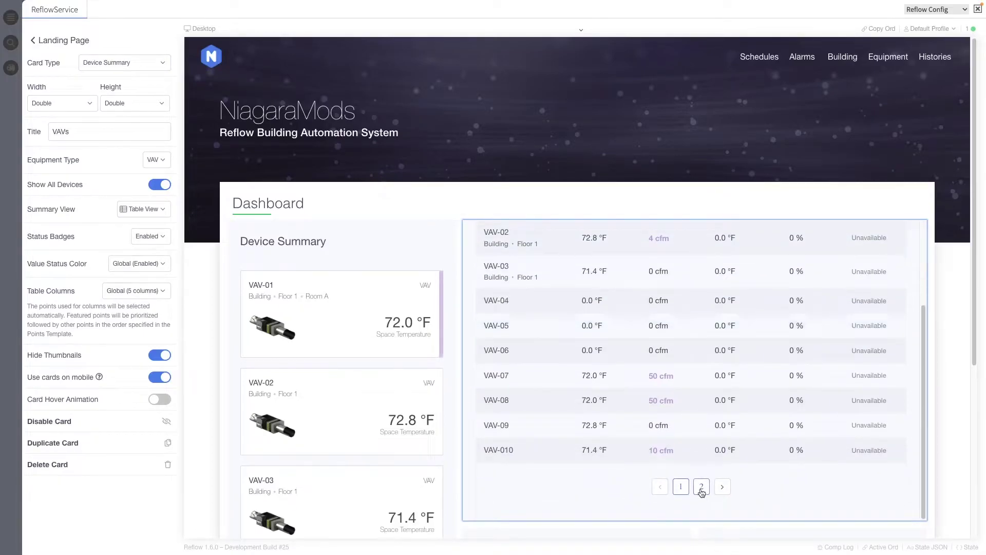
click(702, 489)
click(682, 488)
scroll(623, 463, up, 4)
Set the VAVs card height to Auto and show device thumbnails in the table.
click(128, 105)
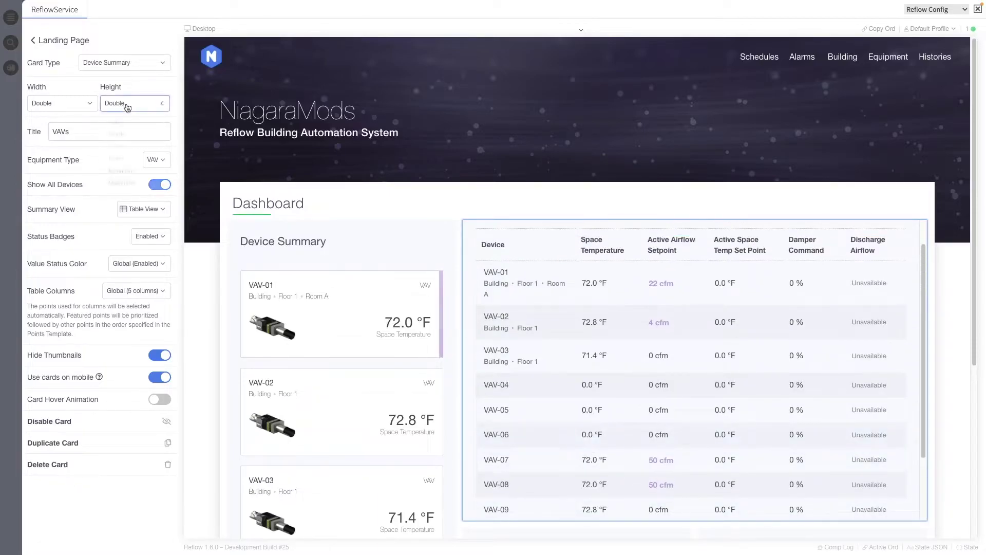
click(117, 123)
scroll(681, 273, down, 3)
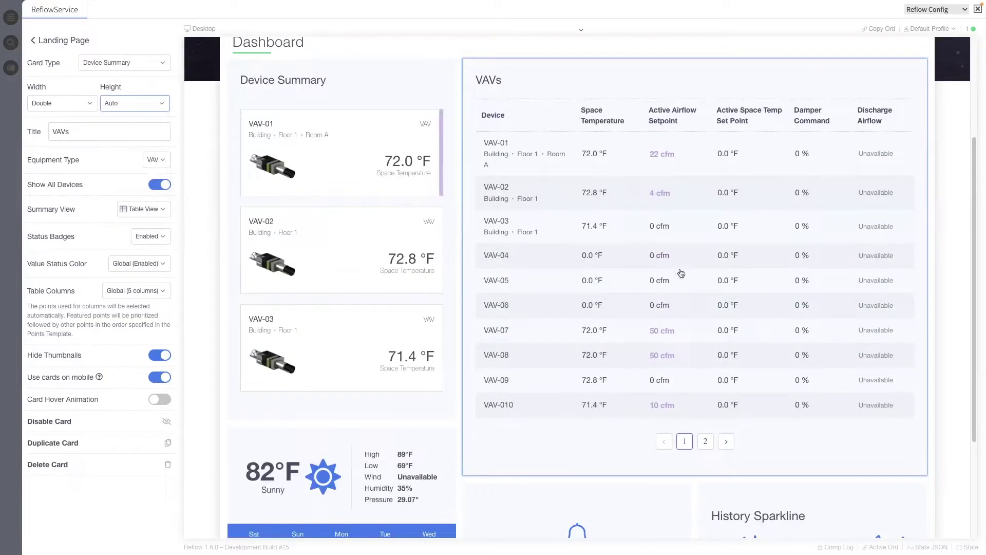
click(705, 441)
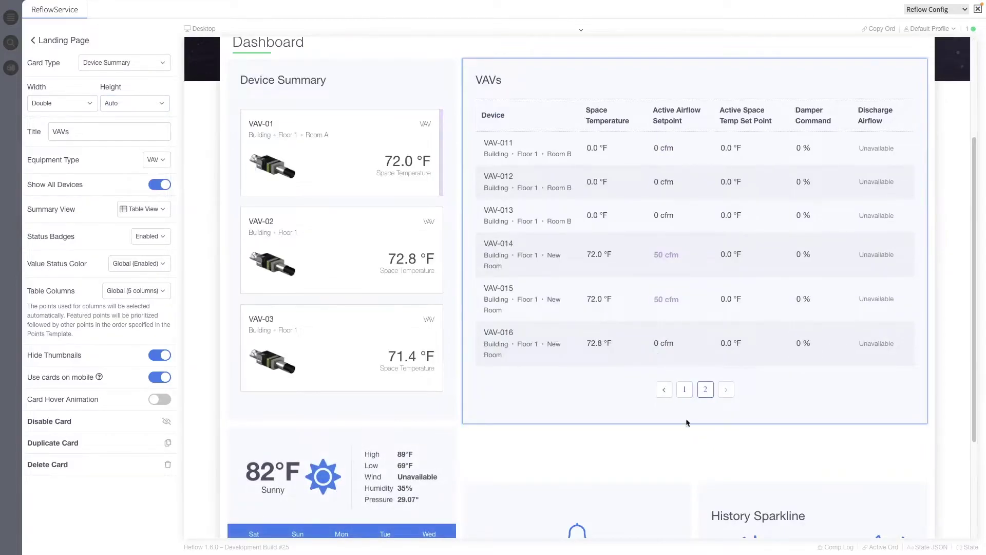
click(686, 391)
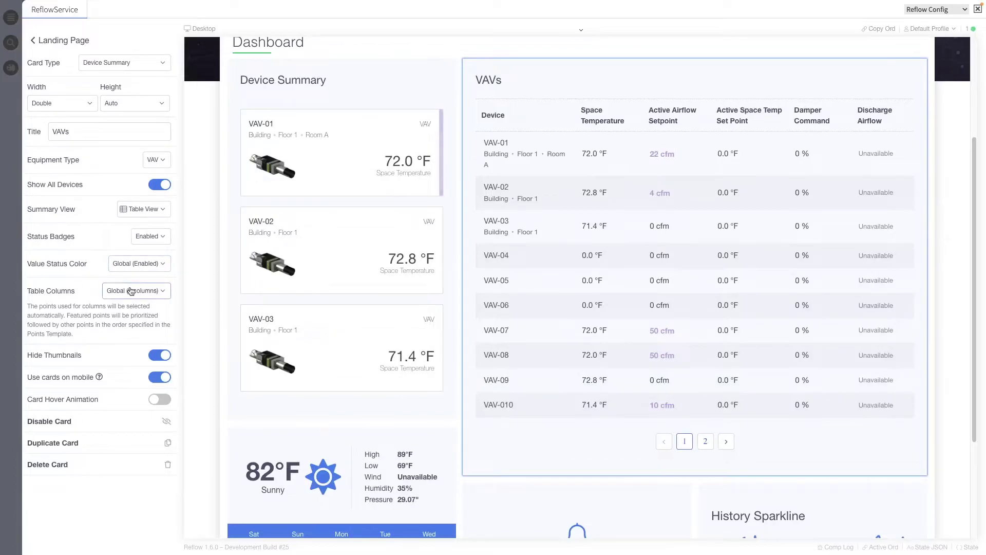
click(162, 358)
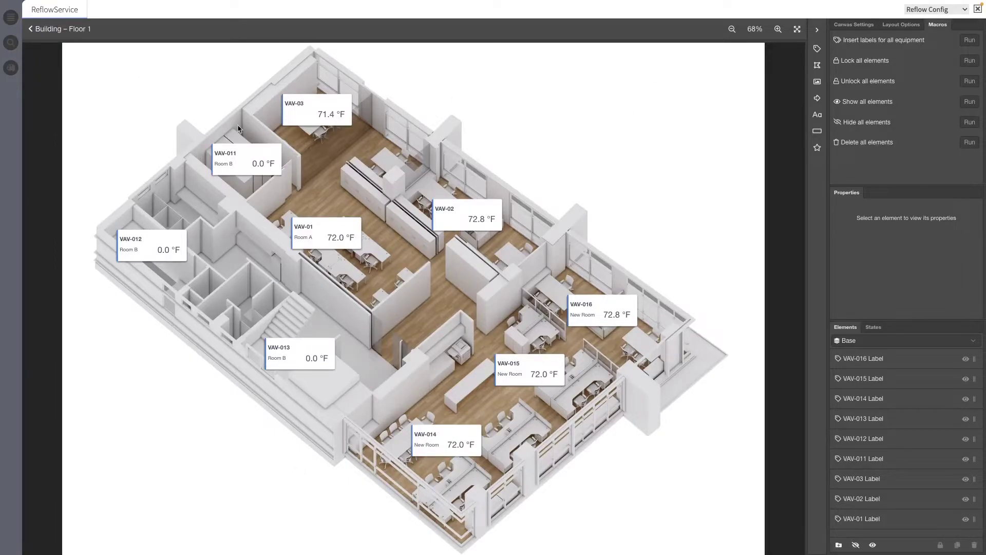
drag(127, 89, 532, 289)
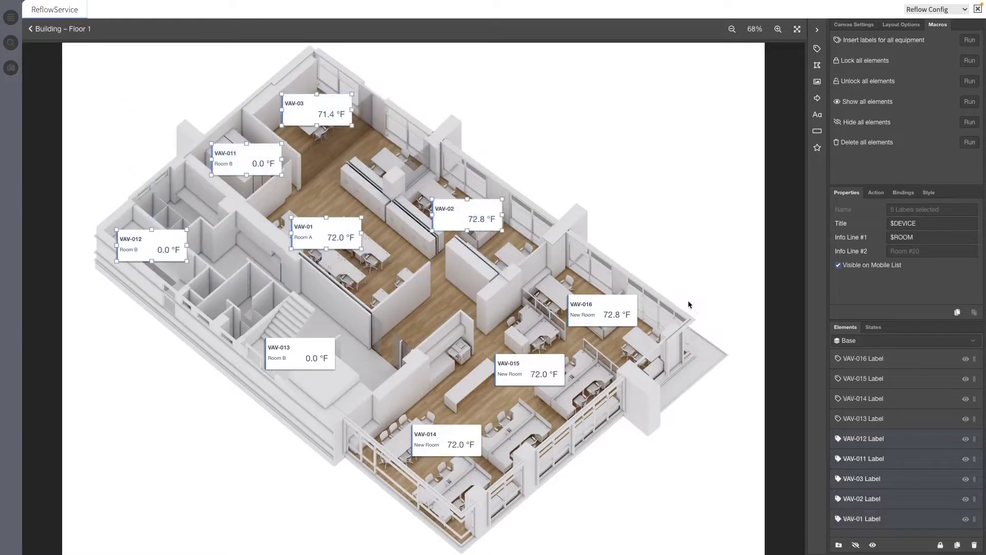
drag(658, 266, 531, 396)
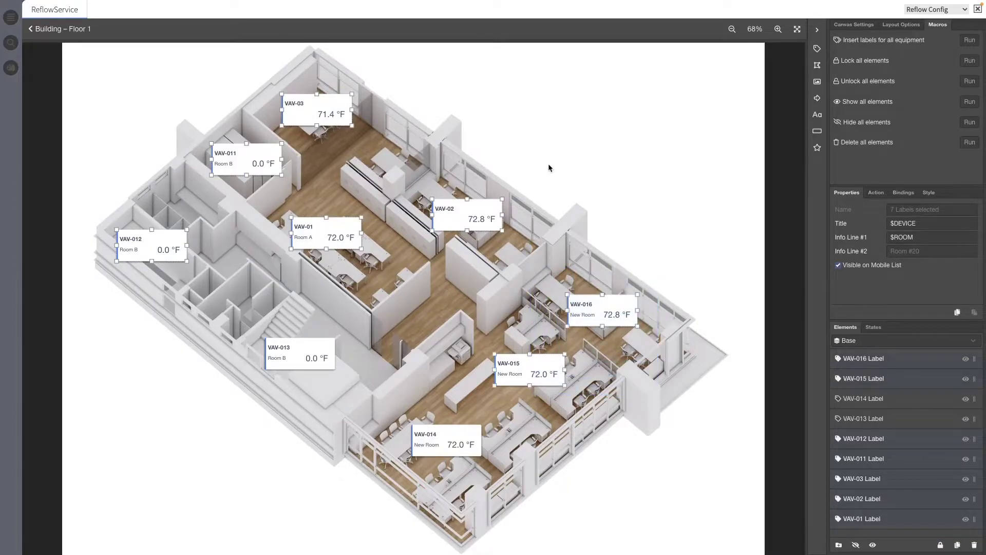
drag(549, 165, 106, 295)
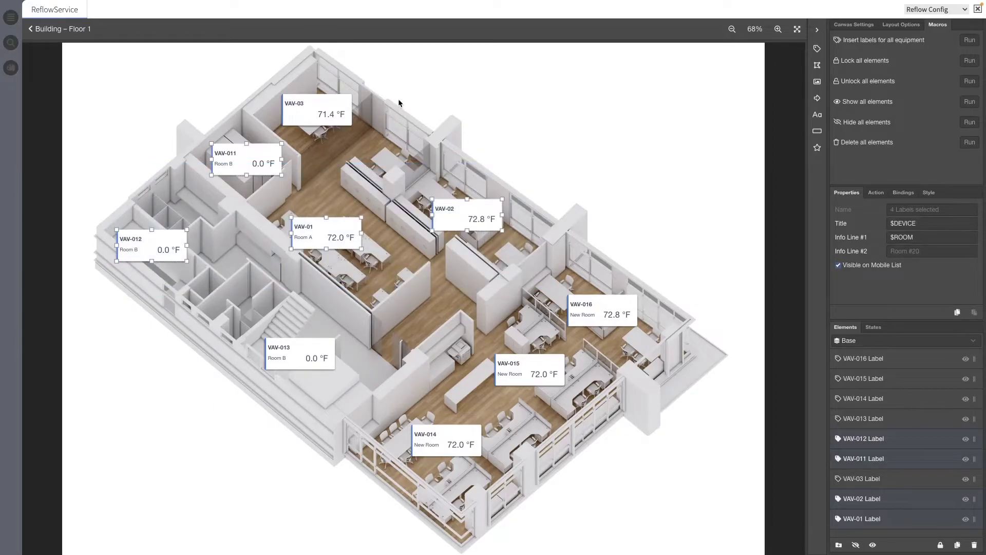
drag(495, 147, 338, 294)
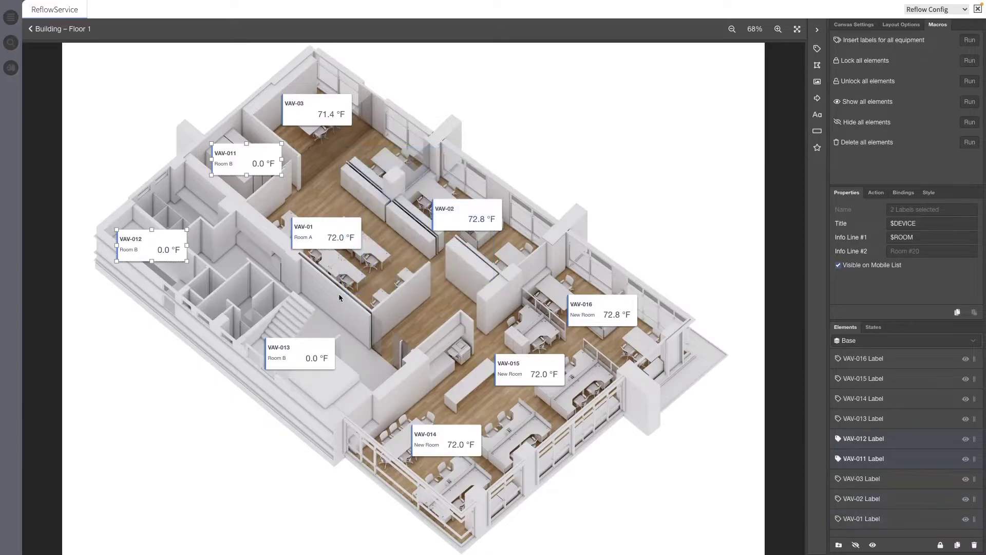
click(411, 281)
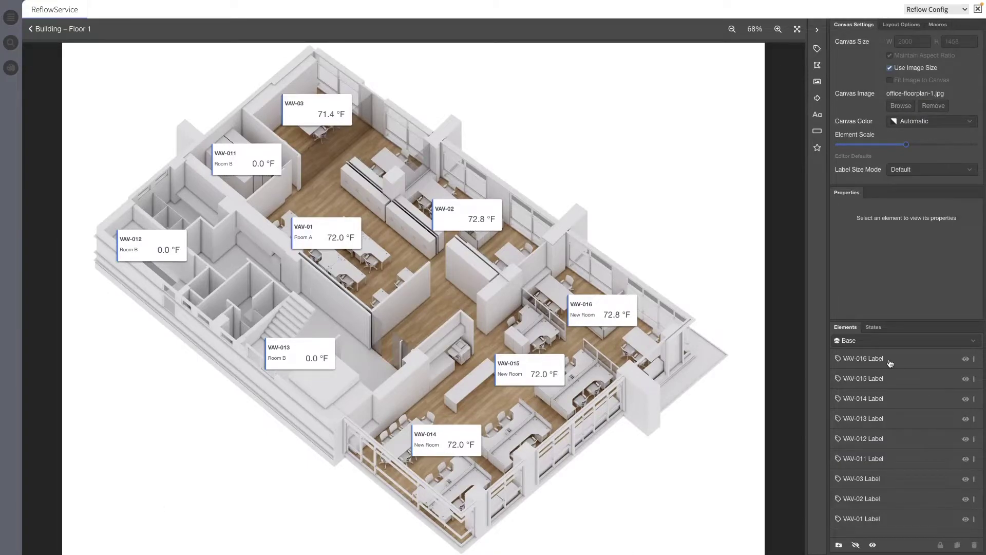
click(892, 365)
shift+click(885, 440)
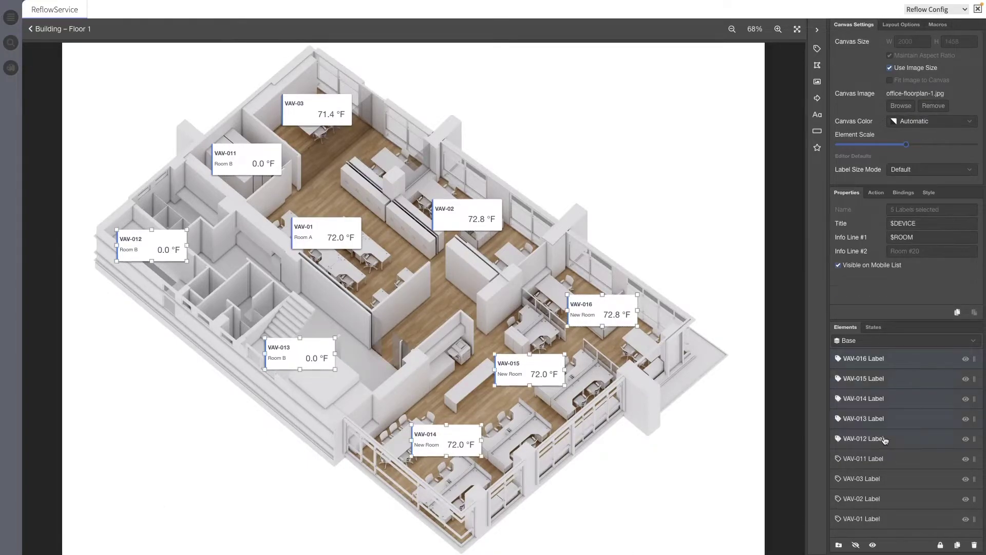
shift+click(881, 496)
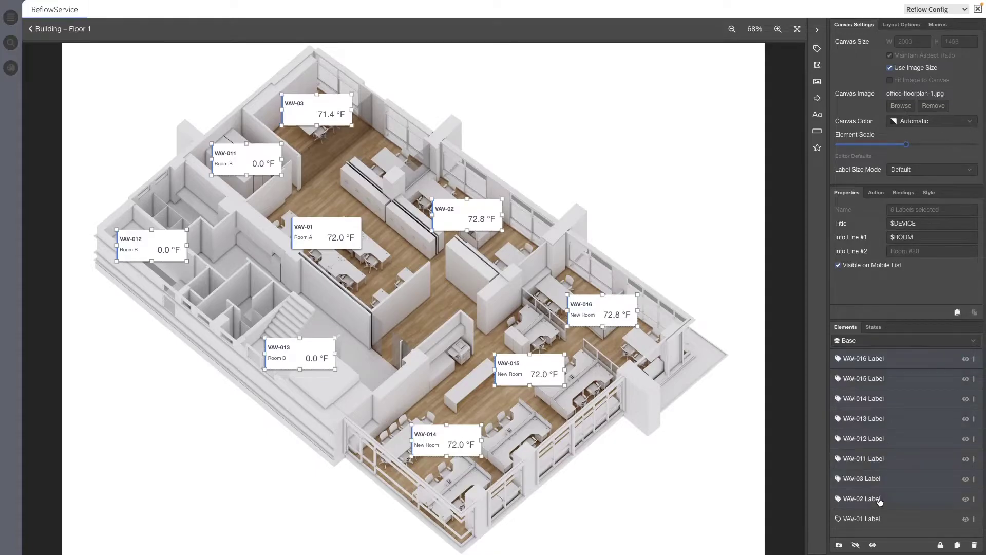
ctrl+click(882, 479)
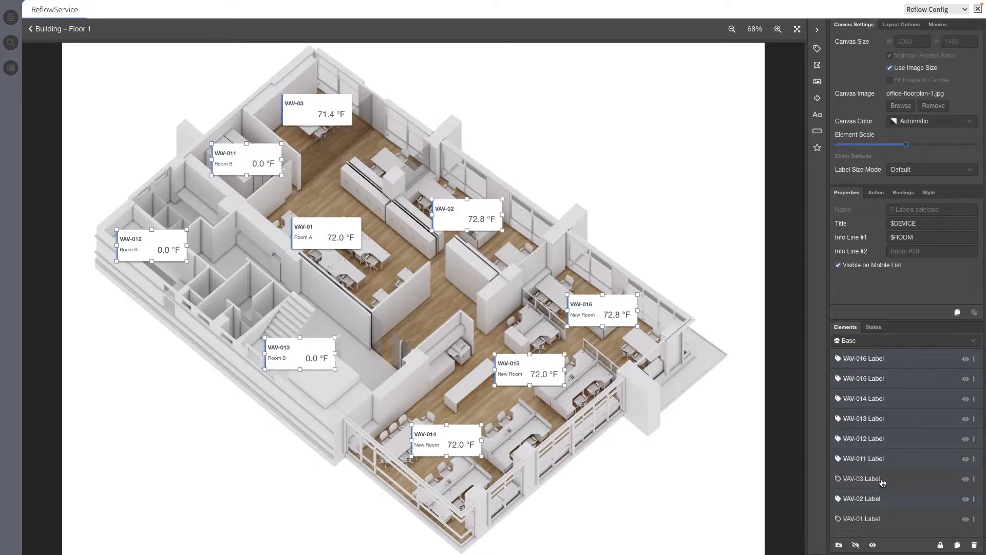
ctrl+click(887, 441)
ctrl+click(890, 419)
ctrl+click(889, 379)
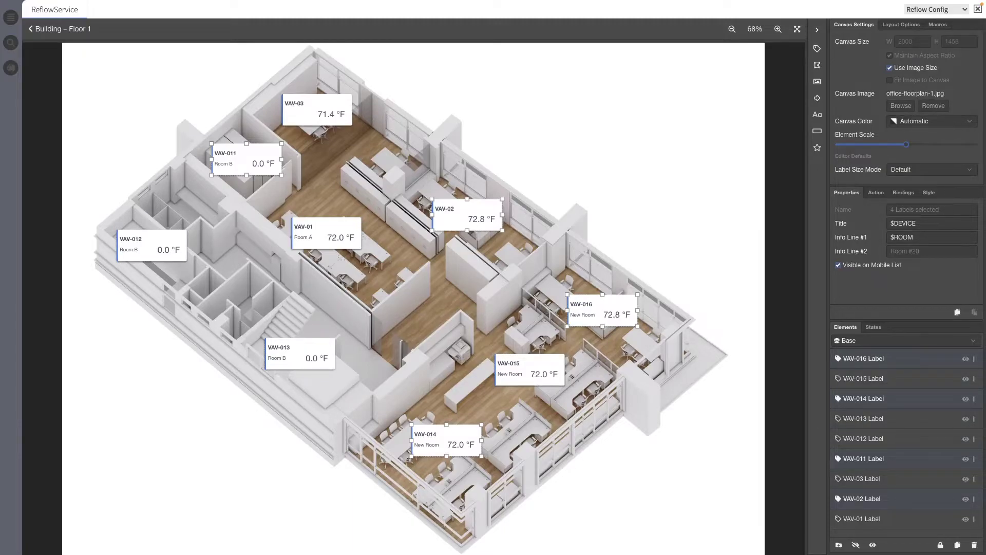
key(Escape)
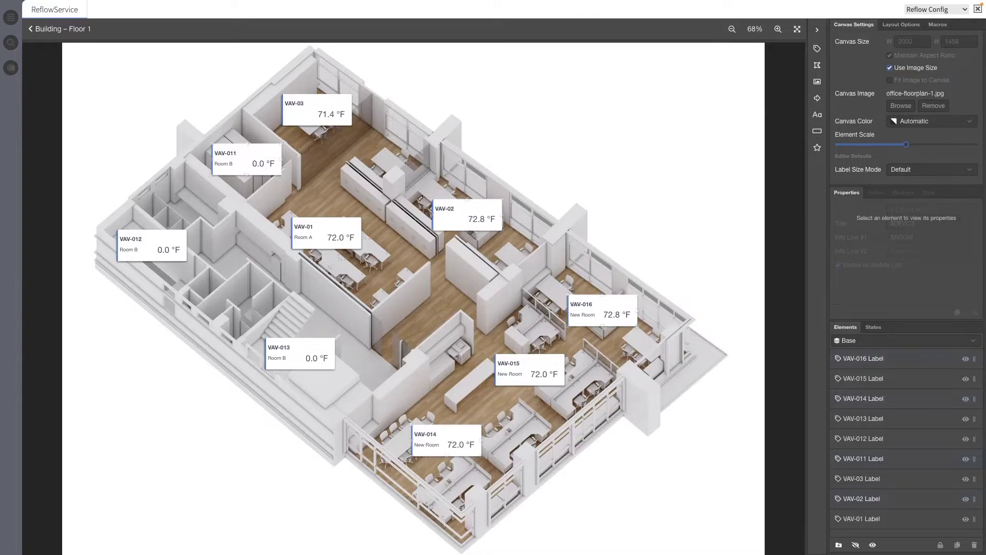
Lock the VAV-015 label, confirm it can't be dragged, then unlock and move it.
click(878, 380)
drag(533, 367, 517, 366)
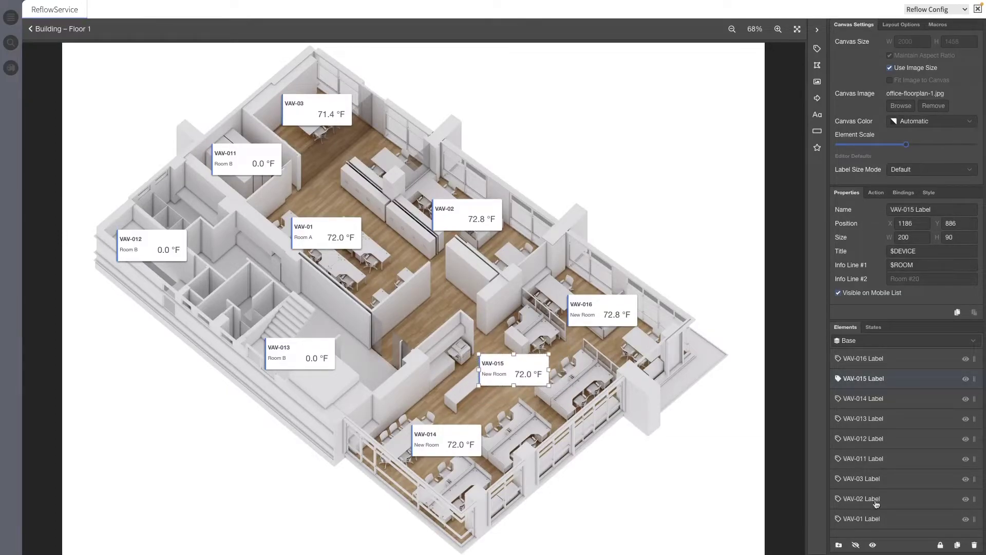
click(941, 546)
drag(496, 379, 557, 362)
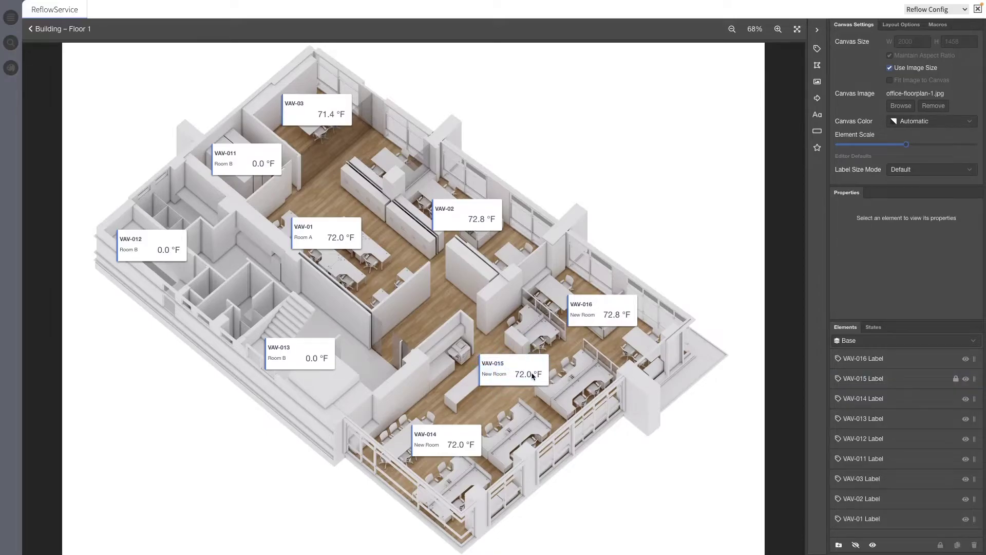
click(925, 378)
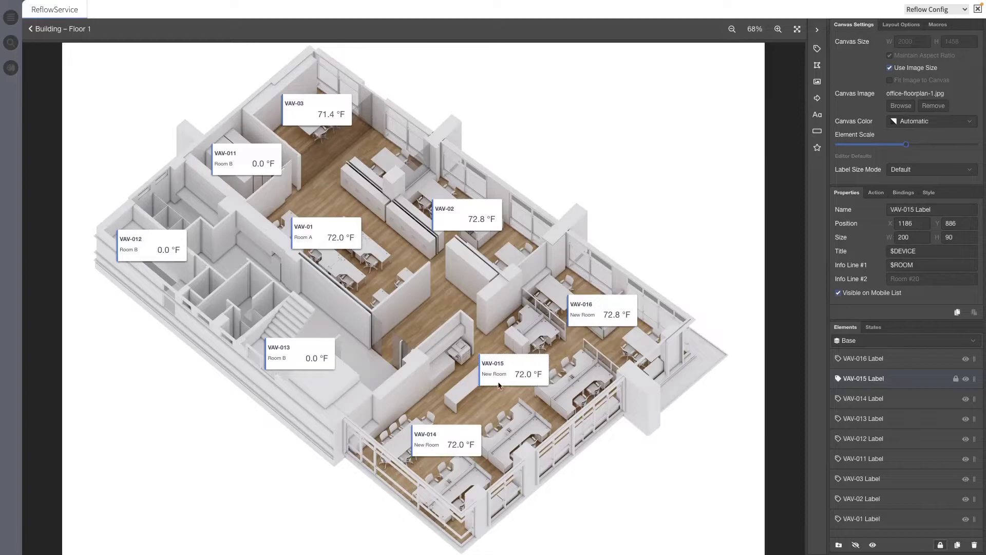
drag(501, 379, 546, 380)
click(907, 381)
click(943, 549)
drag(518, 375, 528, 380)
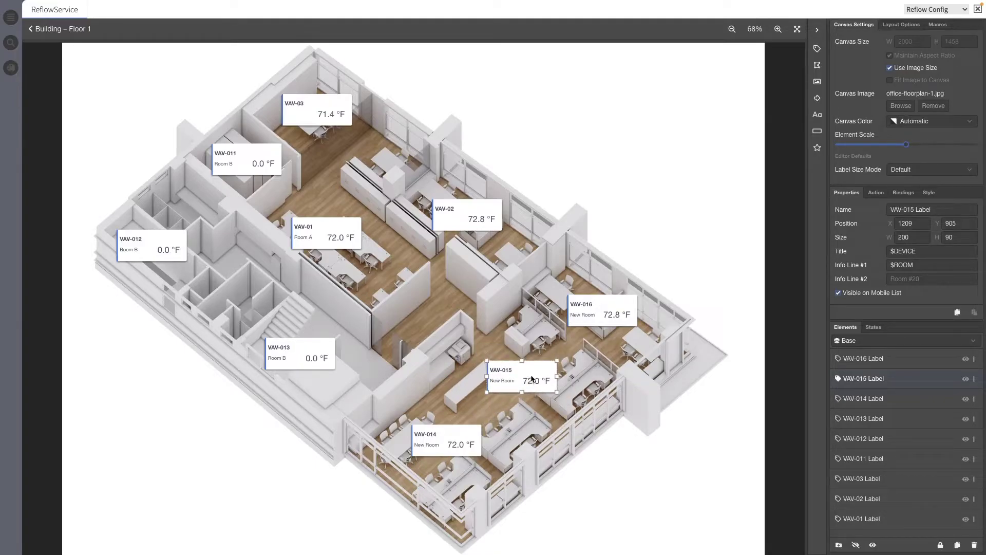
Lock six marquee-selected labels, unlock VAV-013 to VAV-015, and show the layout macros.
drag(597, 178, 260, 471)
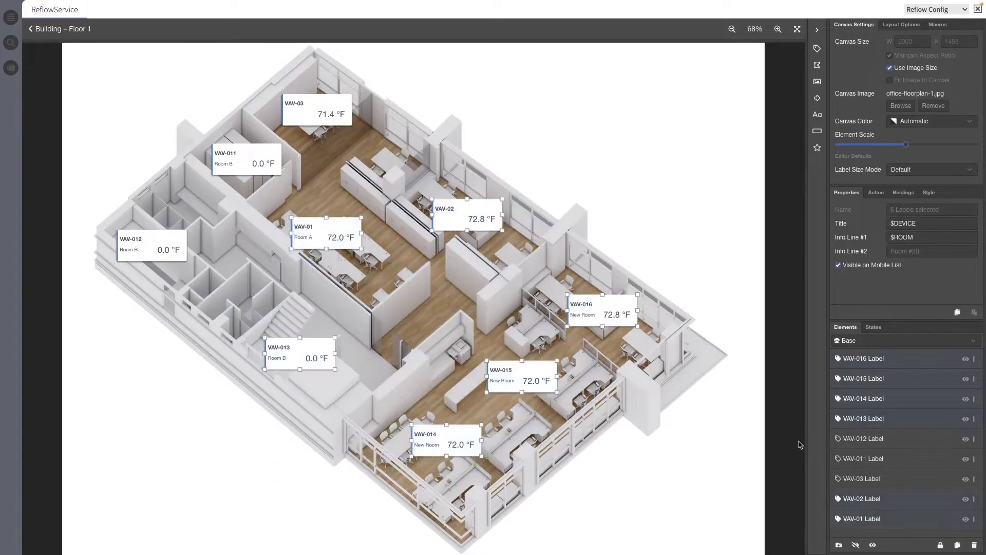
click(941, 544)
click(481, 220)
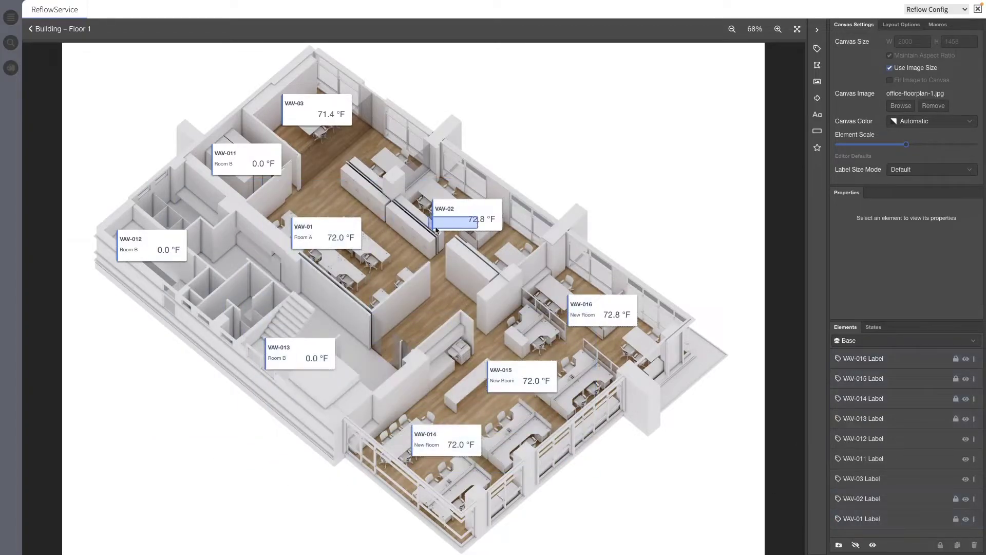
click(920, 417)
shift+click(906, 380)
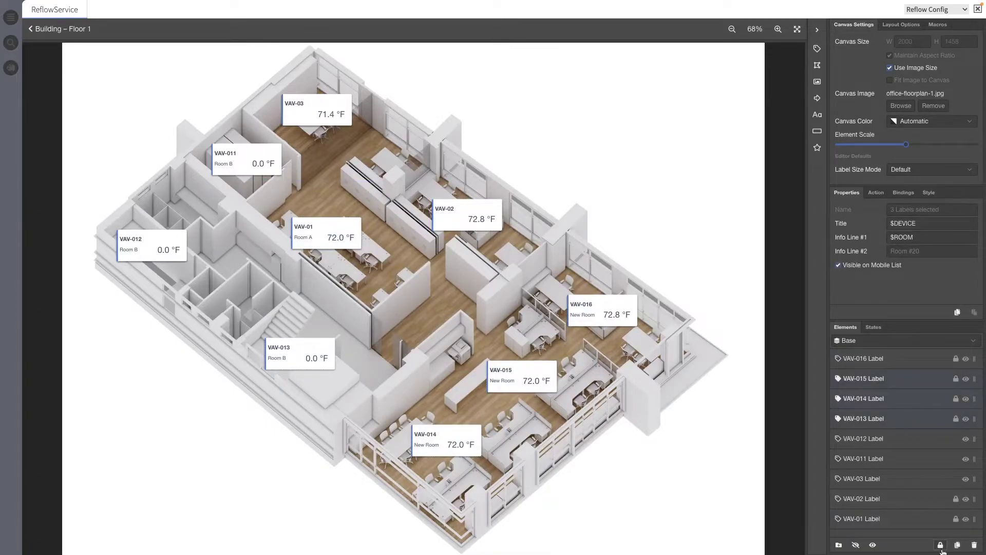
click(941, 545)
click(936, 26)
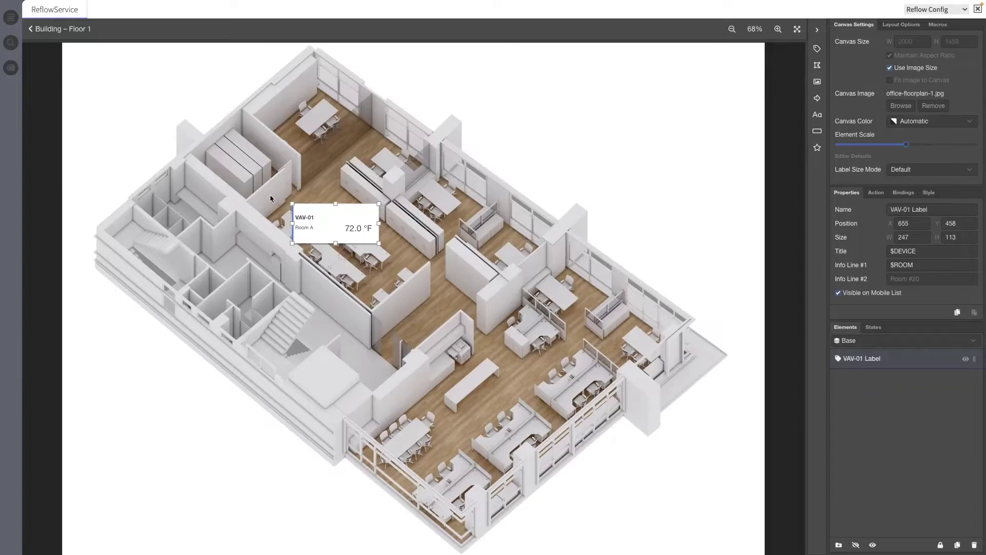
Move the VAV-01 label toward the centre and try the title 'Anythin' before restoring $DEVICE.
drag(355, 236, 422, 293)
click(926, 251)
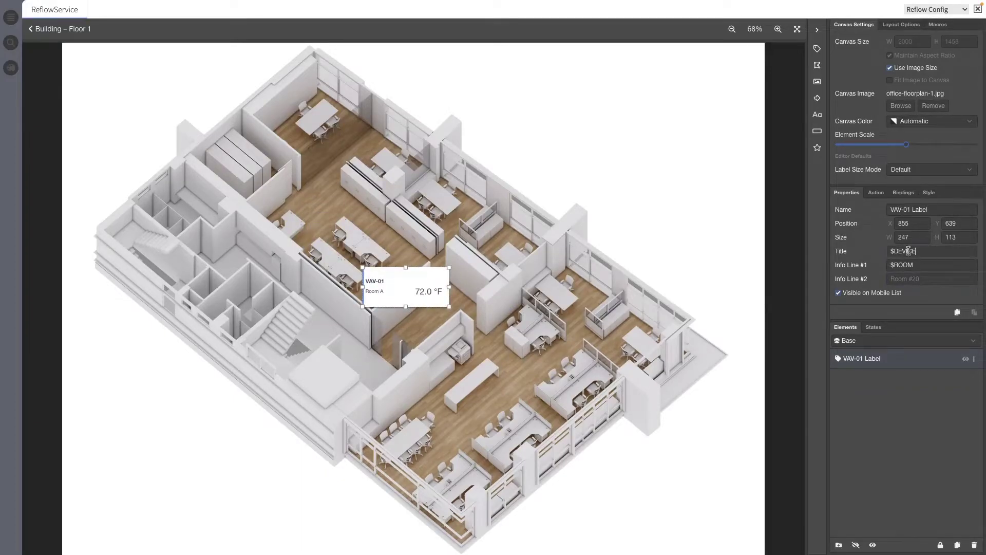
key(Tab)
click(925, 265)
drag(927, 250, 889, 251)
text(Anything You Want)
key(ctrl+a)
key(BackSpace)
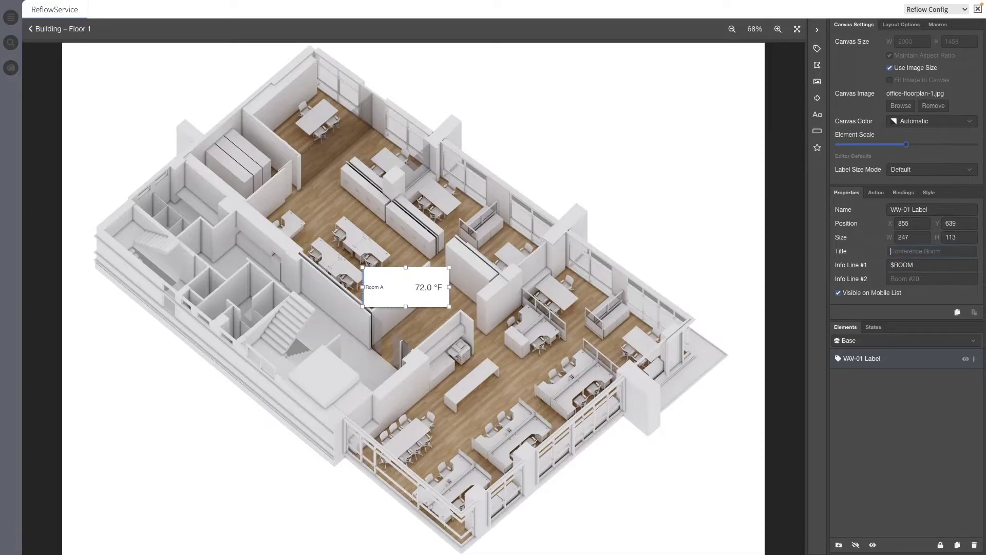
text($DEVICE)
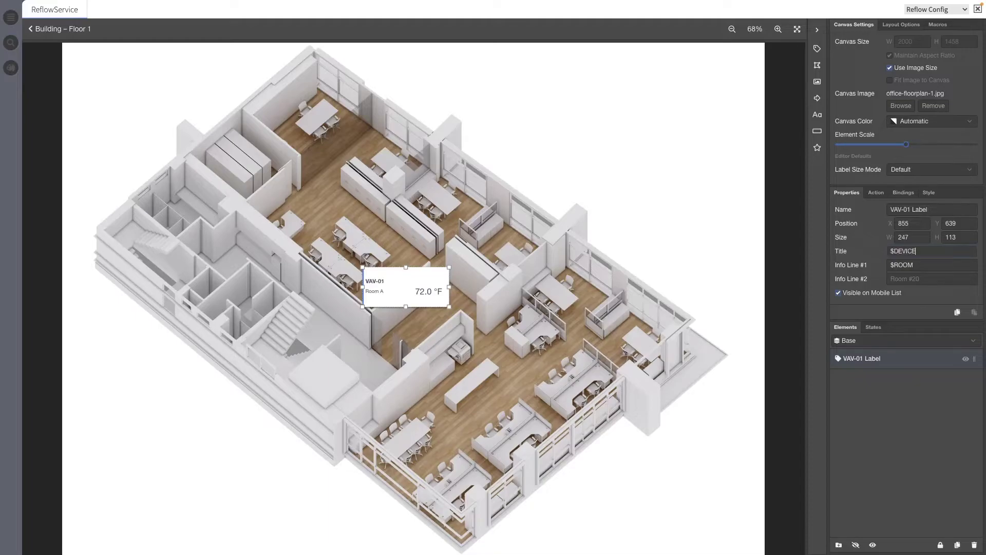
Try 'SOME ROOM' as the first info line, restore $ROOM, and add $POINT as the second line.
key(Tab)
key(BackSpace)
text(SOME ROOM)
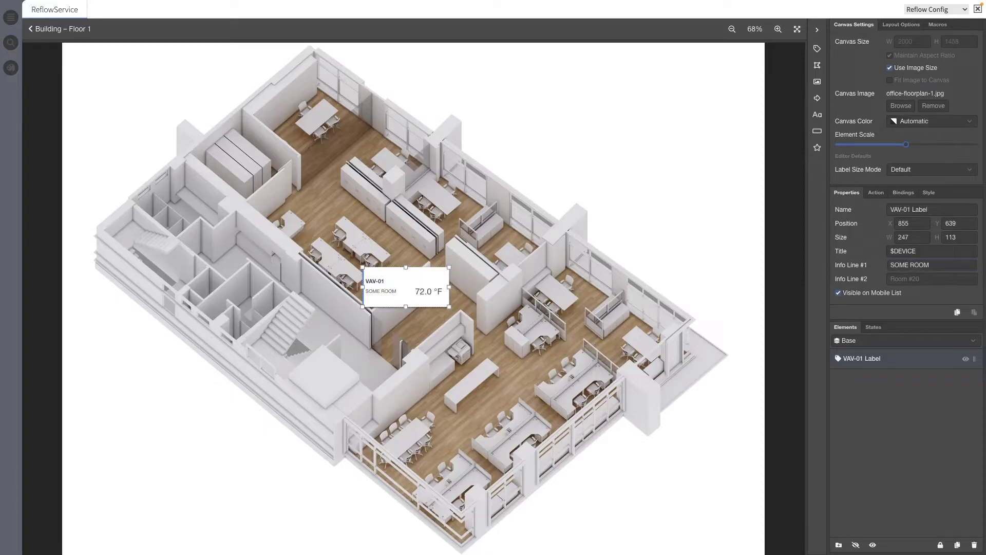
key(ctrl+a)
text($ROOM)
click(932, 279)
text($POINT)
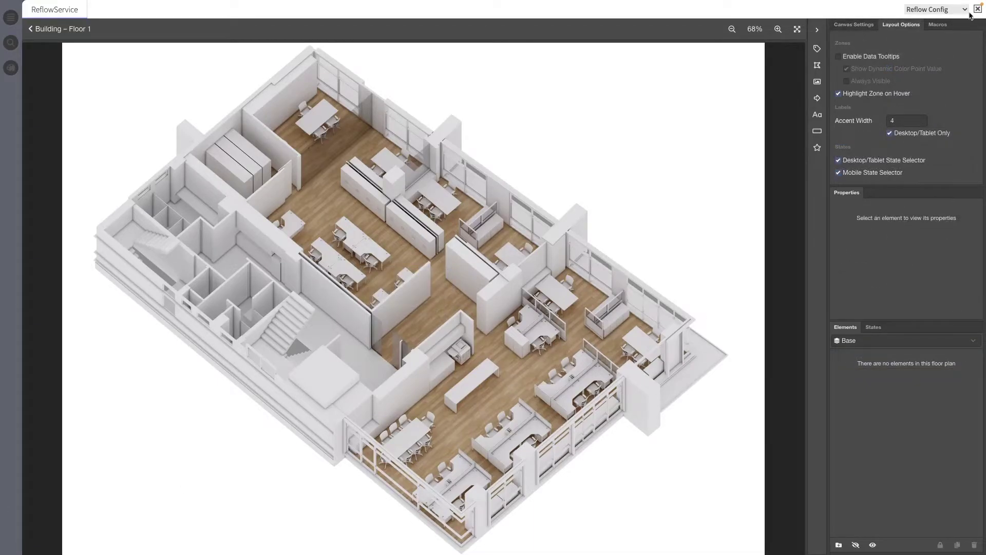
Run Insert labels for all equipment, then move the VAV-016 label near the plan's centre.
click(943, 26)
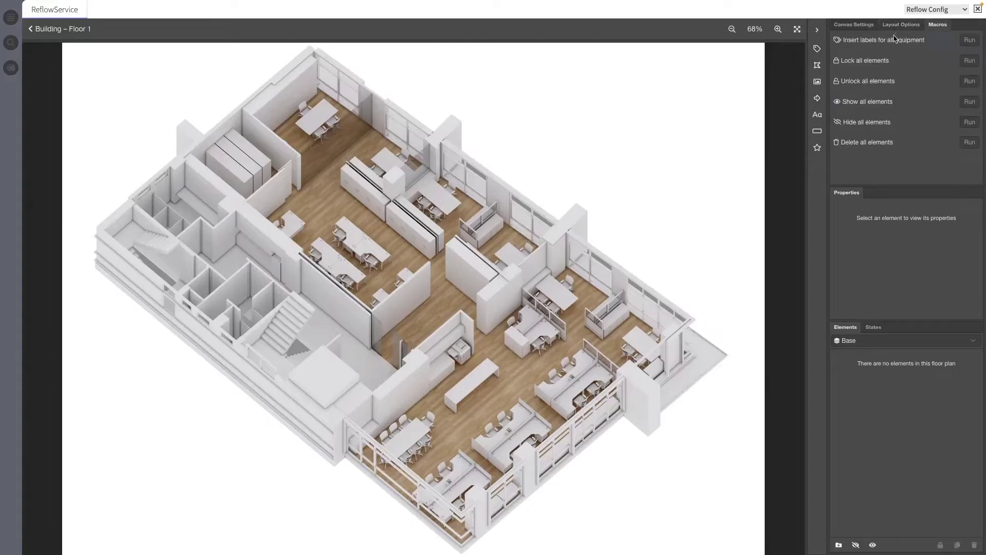
click(971, 41)
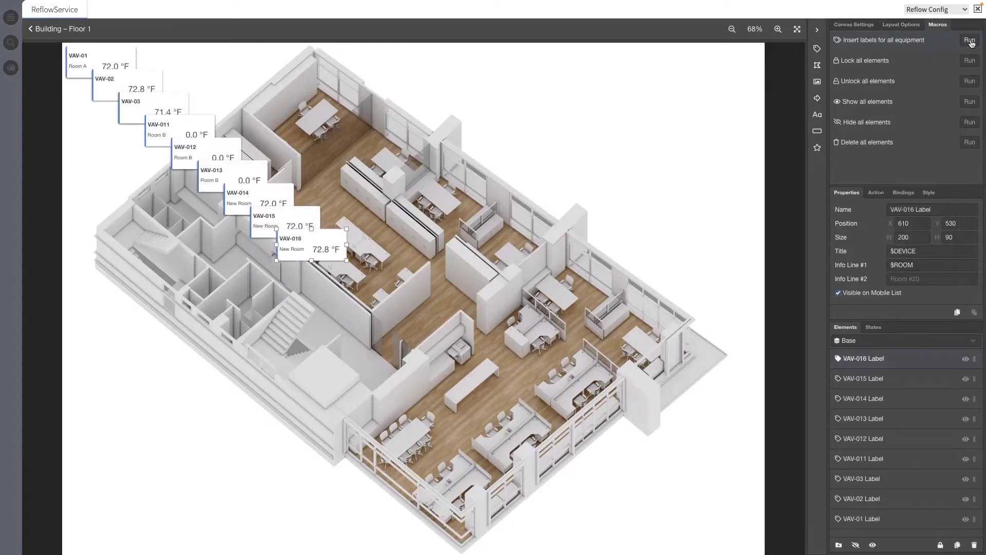
drag(302, 250, 391, 328)
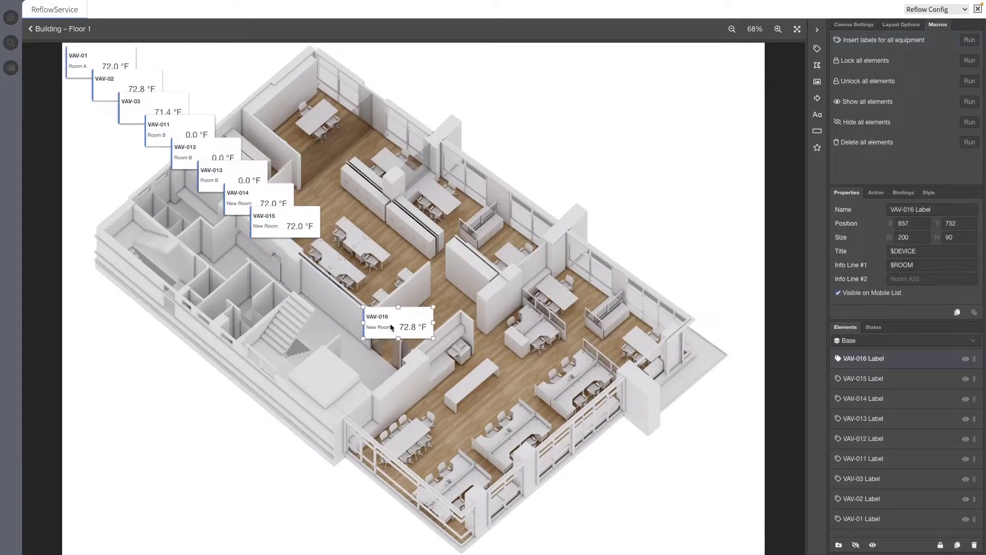
click(912, 266)
triple_click(920, 265)
drag(919, 253, 886, 257)
click(941, 211)
drag(412, 323, 441, 313)
Raise the labels' accent width with the Layout Options spinner.
click(901, 25)
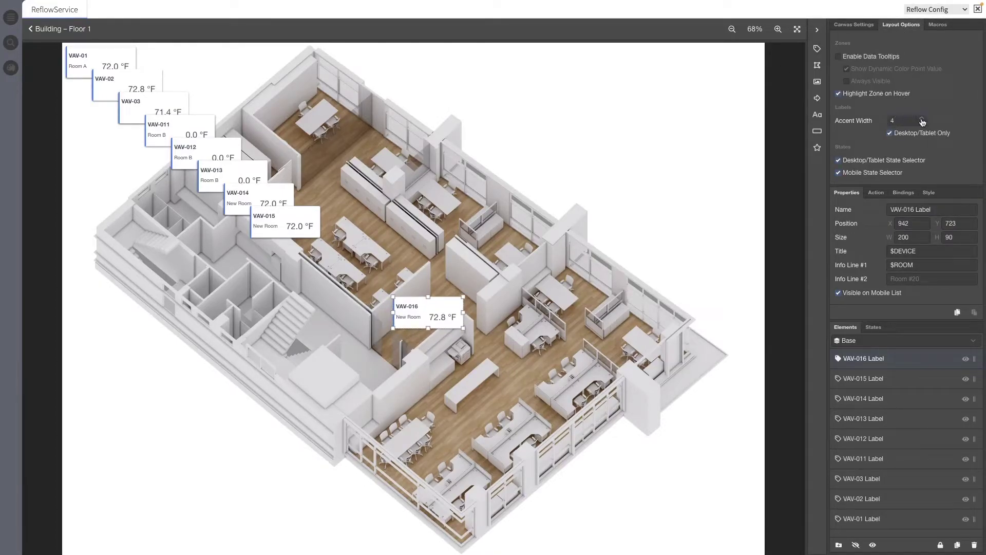
click(923, 119)
click(923, 119)
click(923, 118)
click(923, 119)
click(923, 119)
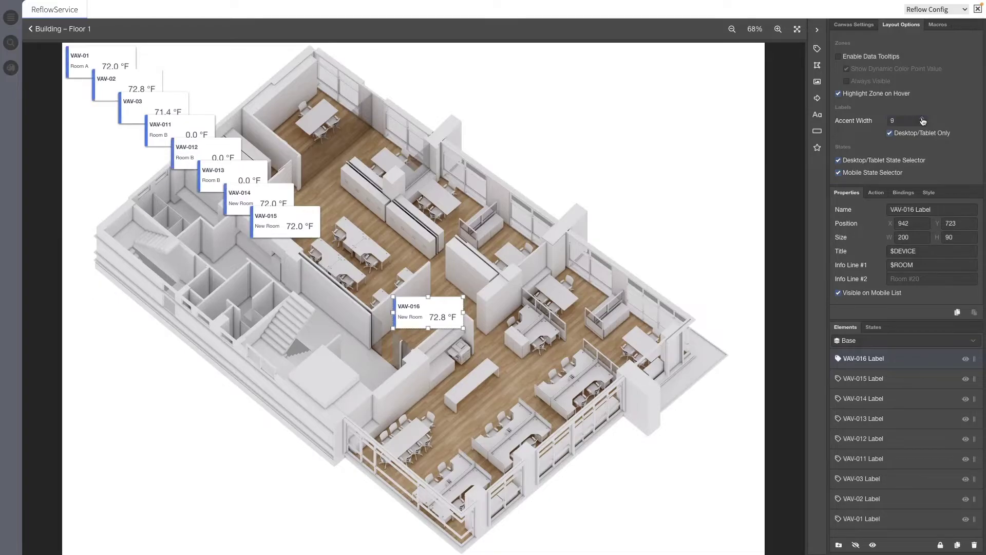
click(923, 119)
click(923, 119)
click(923, 118)
click(923, 118)
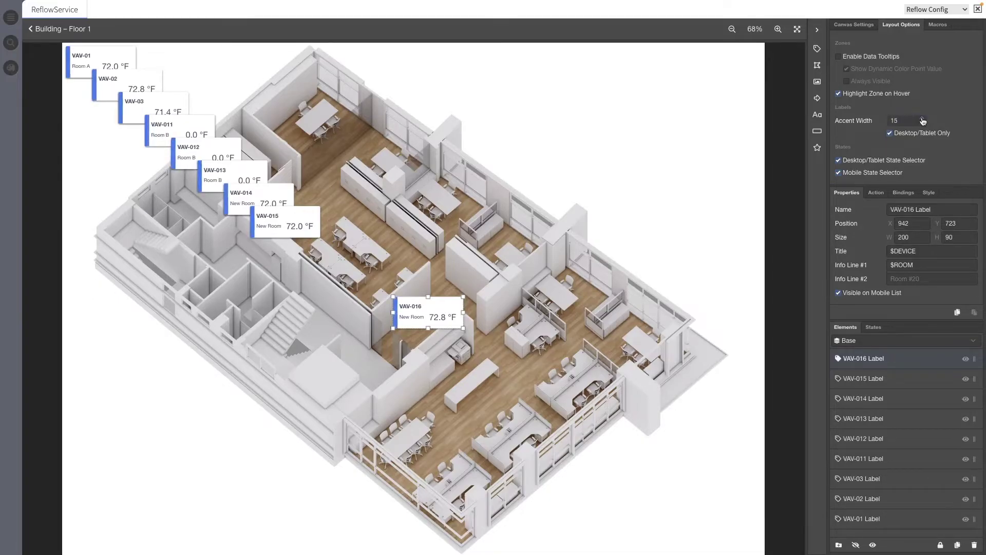
click(924, 119)
click(923, 118)
click(923, 118)
click(924, 118)
click(923, 119)
click(923, 118)
click(924, 118)
click(923, 119)
click(923, 119)
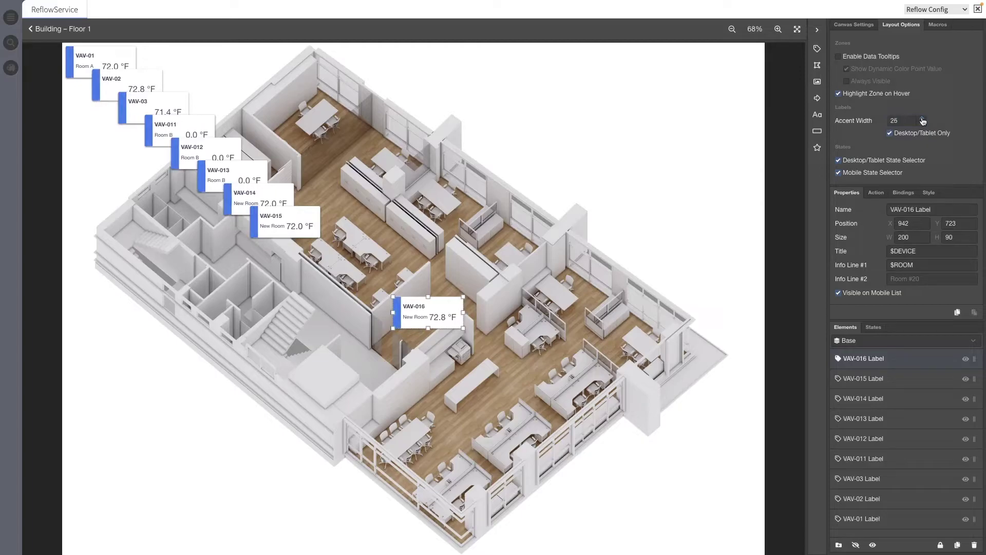
click(923, 119)
click(923, 119)
Toggle Desktop/Tablet Only off and back on, then type 4 and finally 0 as accent width.
double_click(900, 120)
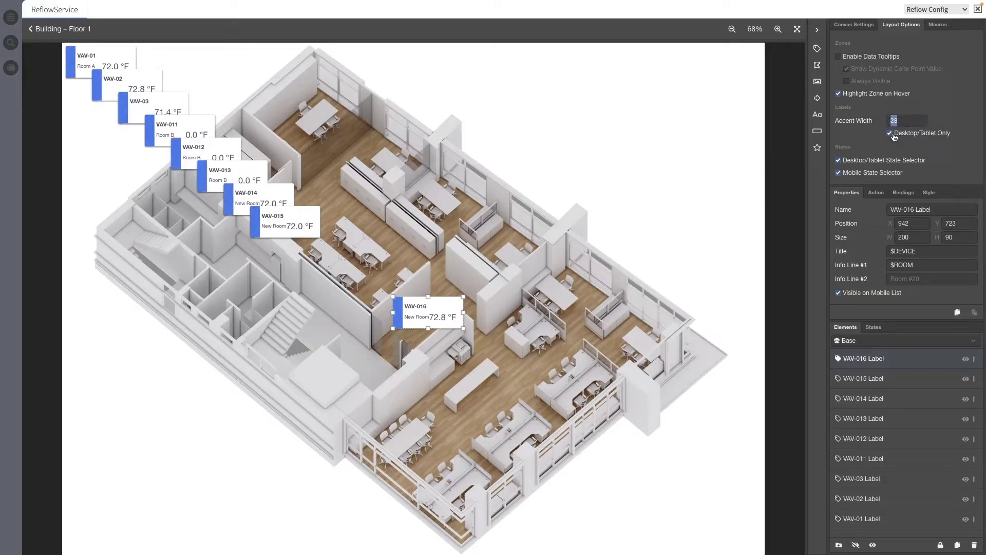
click(891, 133)
click(891, 133)
double_click(894, 120)
text(4)
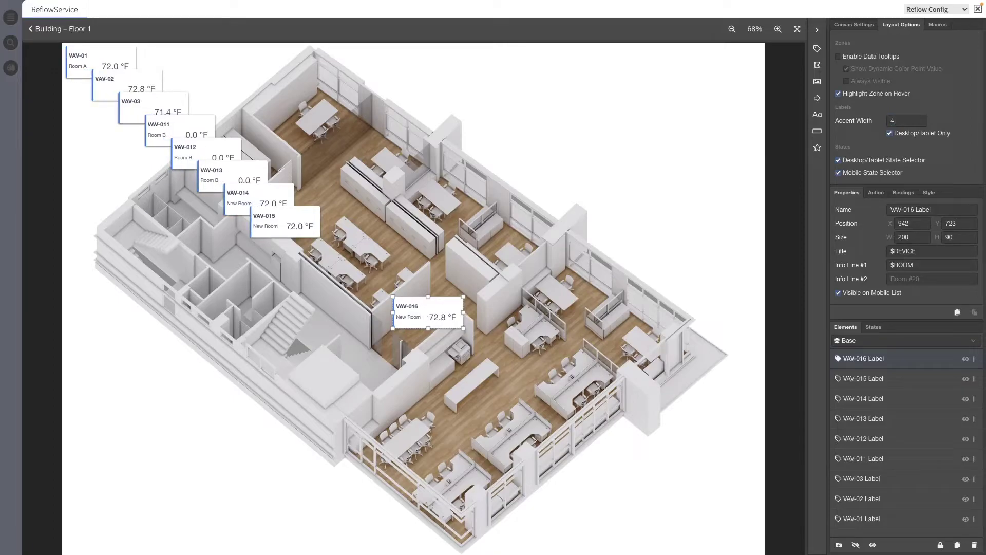
key(BackSpace)
text(0)
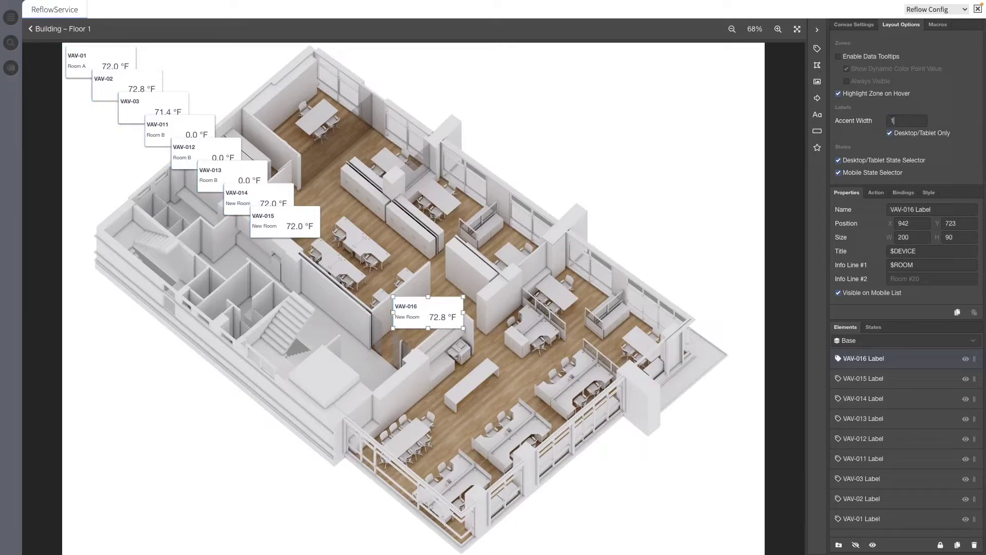
text(0)
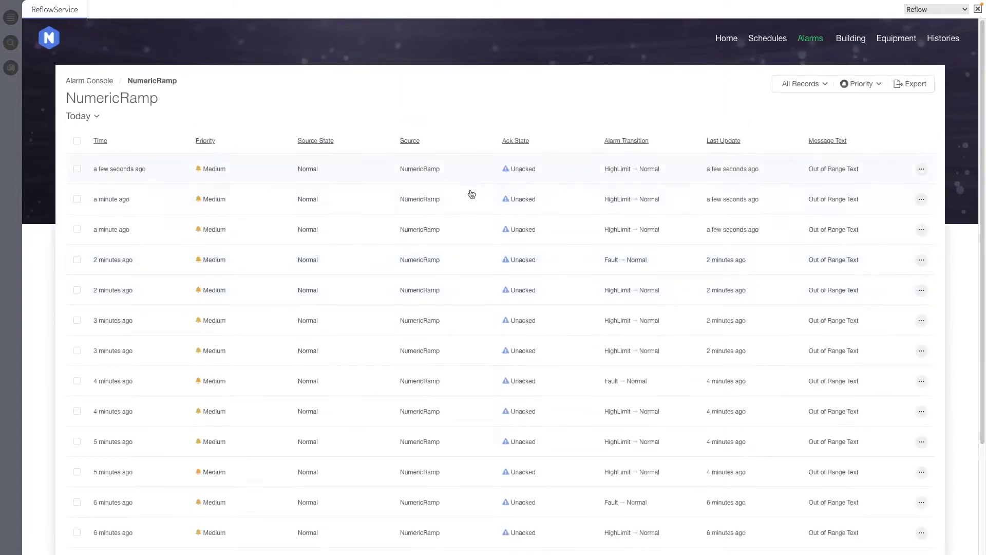
Show Month To Date alarms, jump to the last page, then to page 573 of the records.
scroll(470, 196, down, 3)
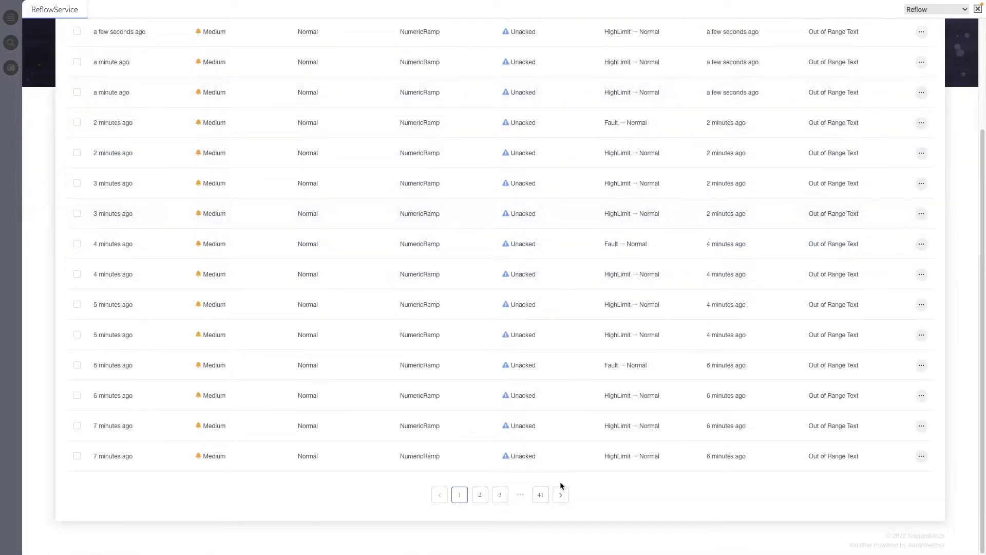
scroll(372, 422, up, 3)
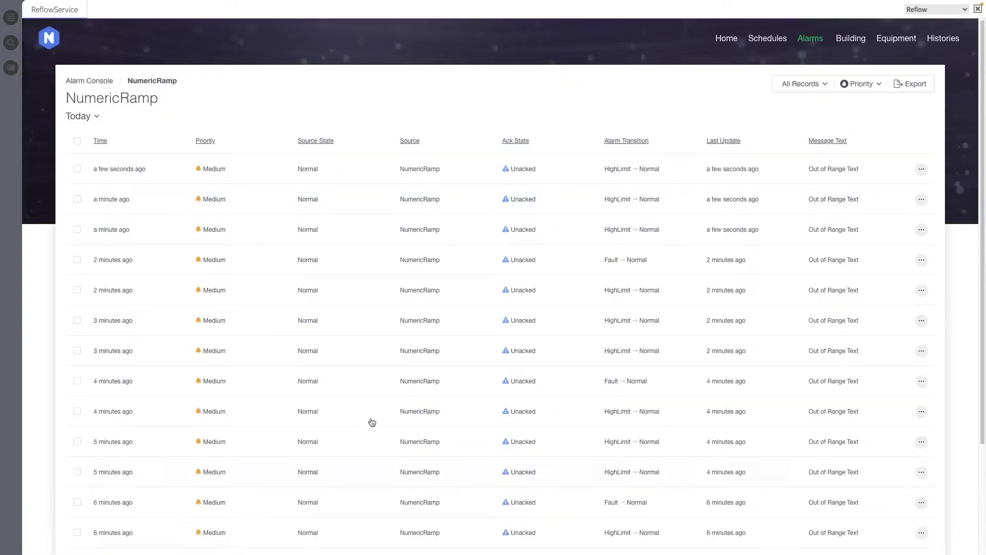
click(95, 118)
scroll(95, 165, down, 2)
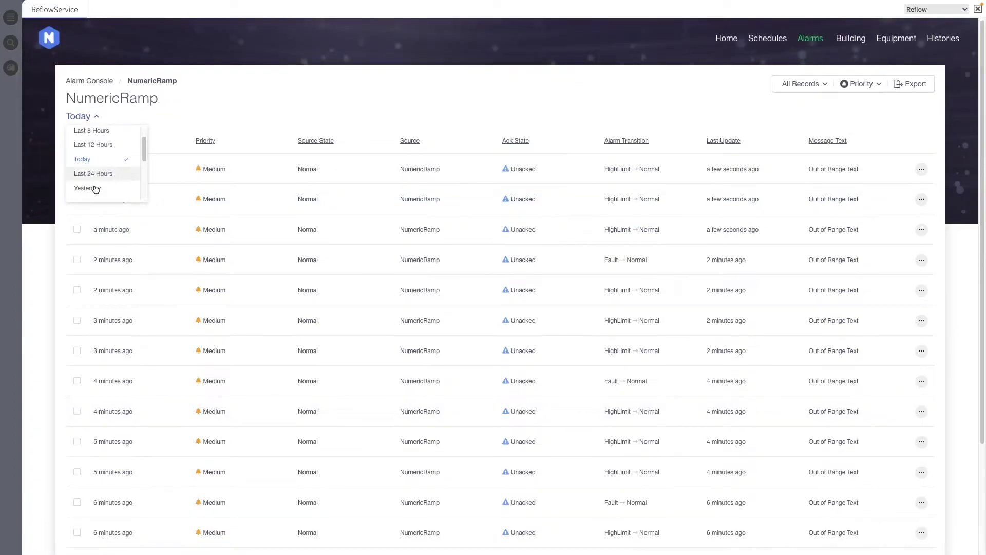
scroll(95, 185, down, 2)
click(93, 174)
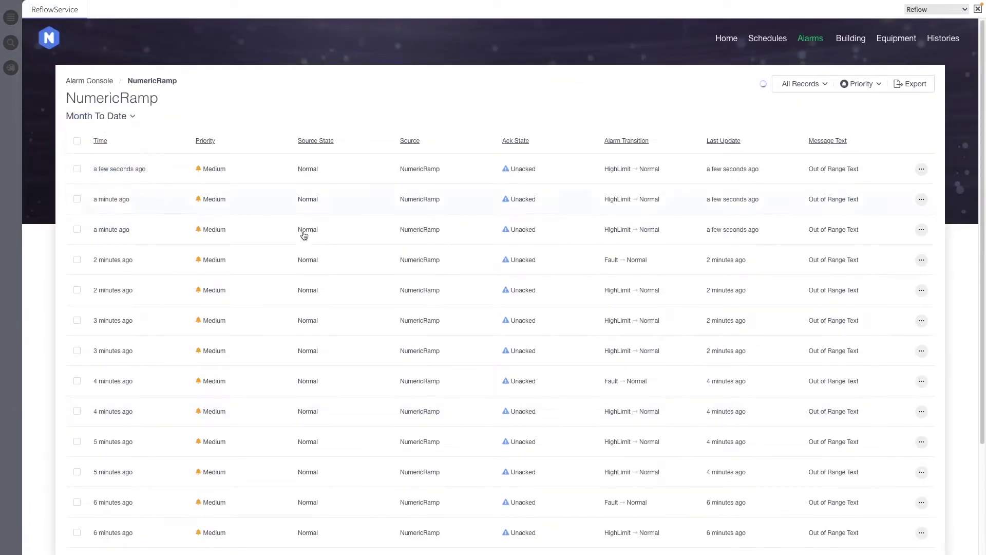
scroll(371, 269, down, 3)
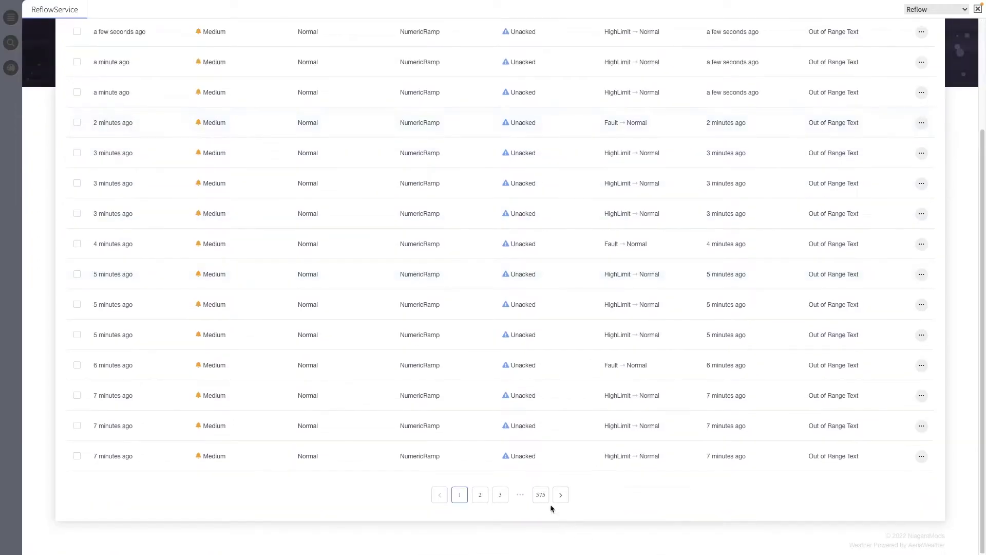
click(541, 495)
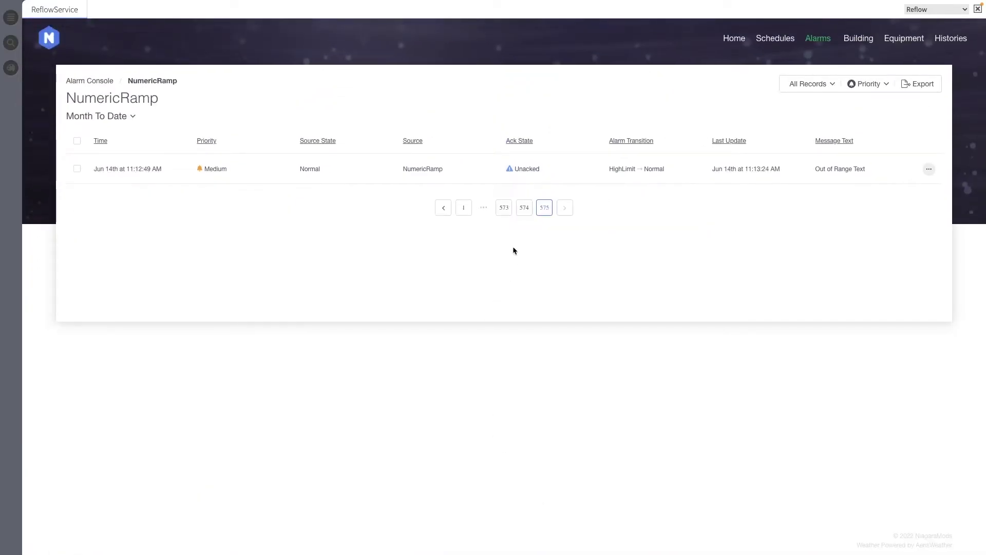
click(504, 212)
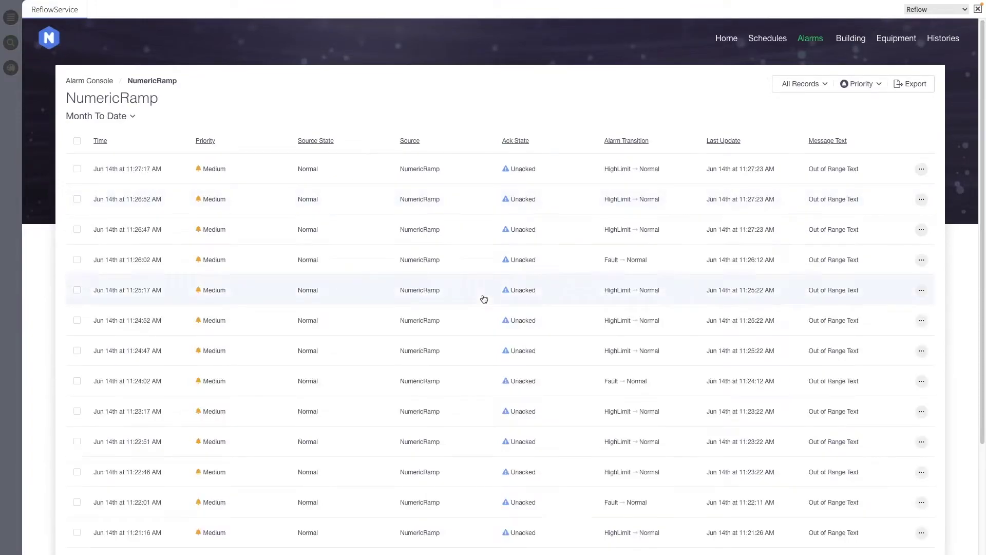
scroll(482, 297, down, 3)
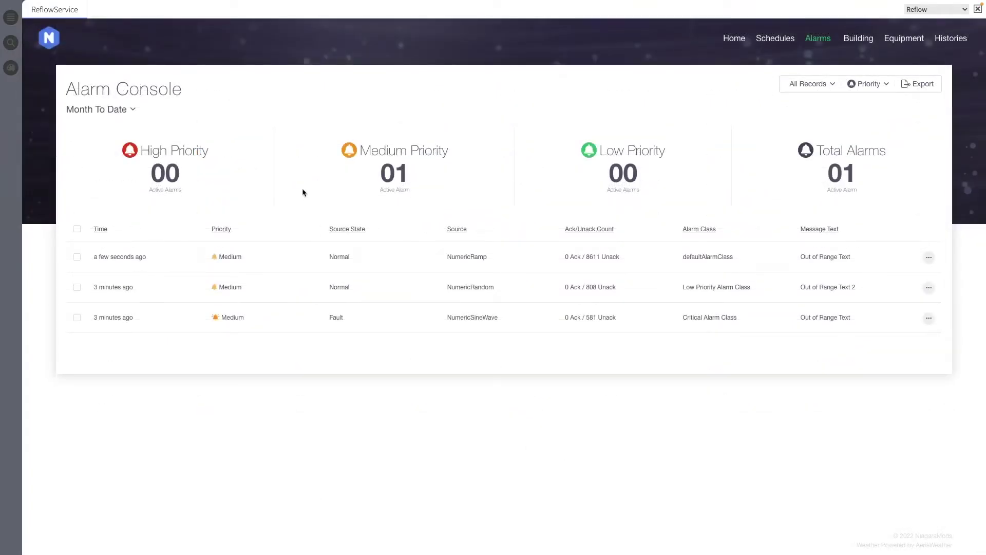
Narrow alarms to Last 8 Hours, then Last 24 Hours, and view NumericRandom's records.
click(128, 111)
click(103, 144)
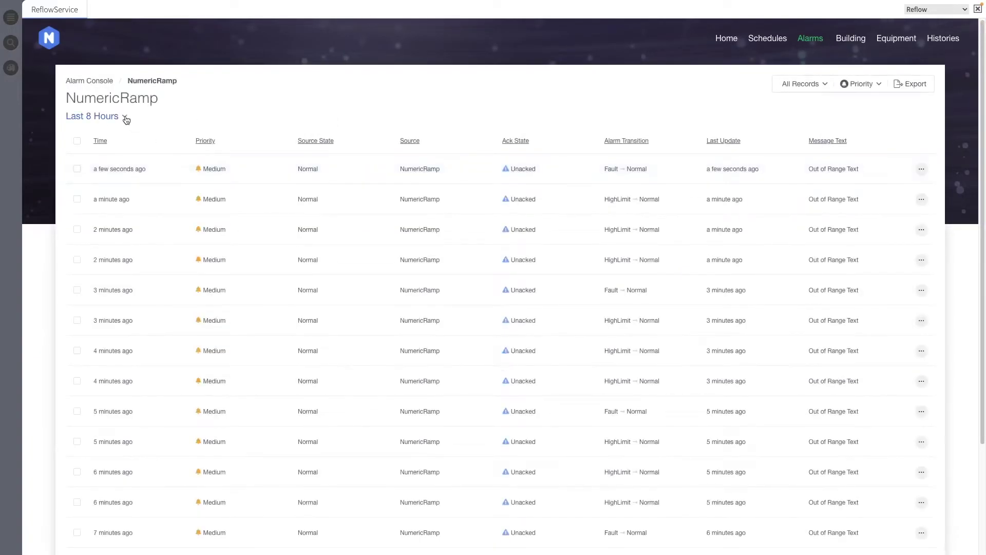
click(125, 118)
click(102, 193)
click(103, 86)
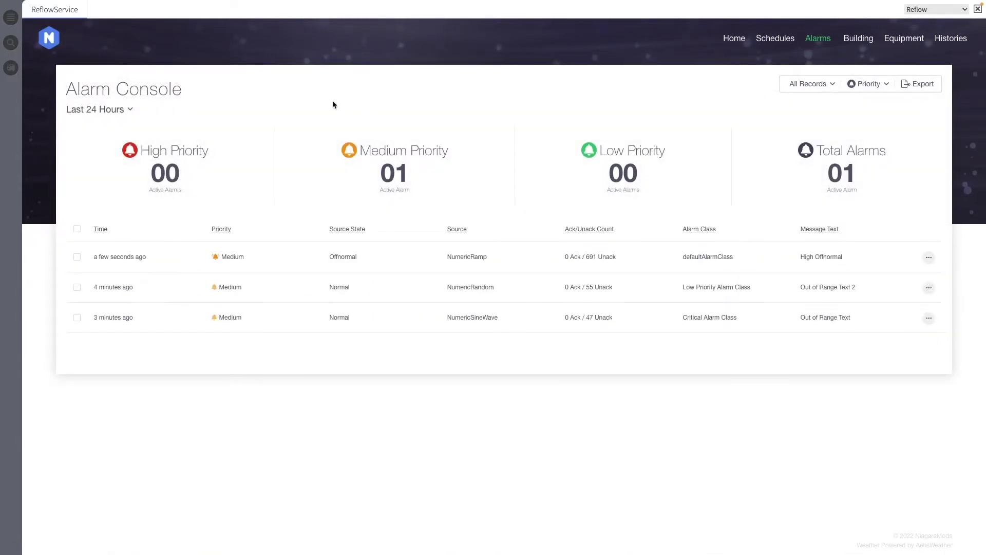
click(251, 293)
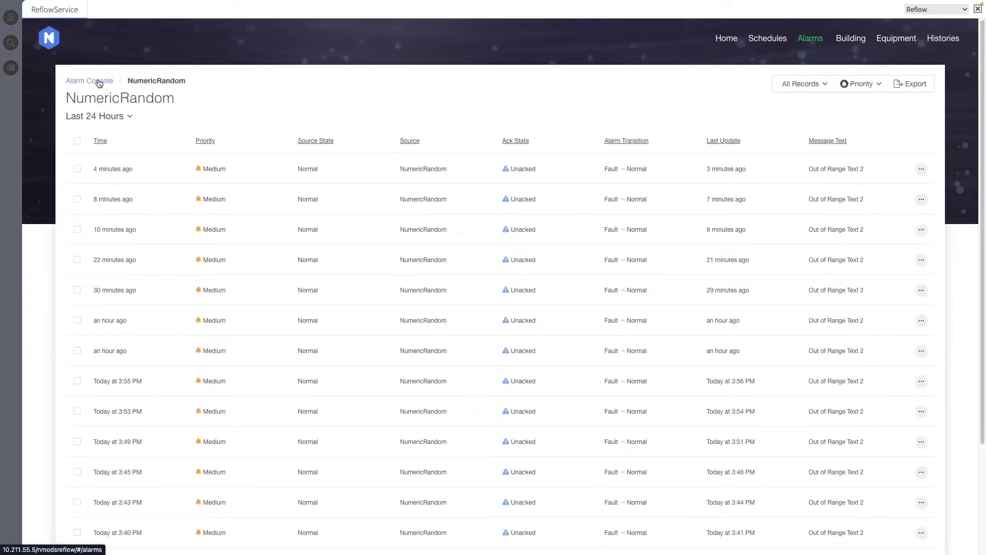
click(99, 82)
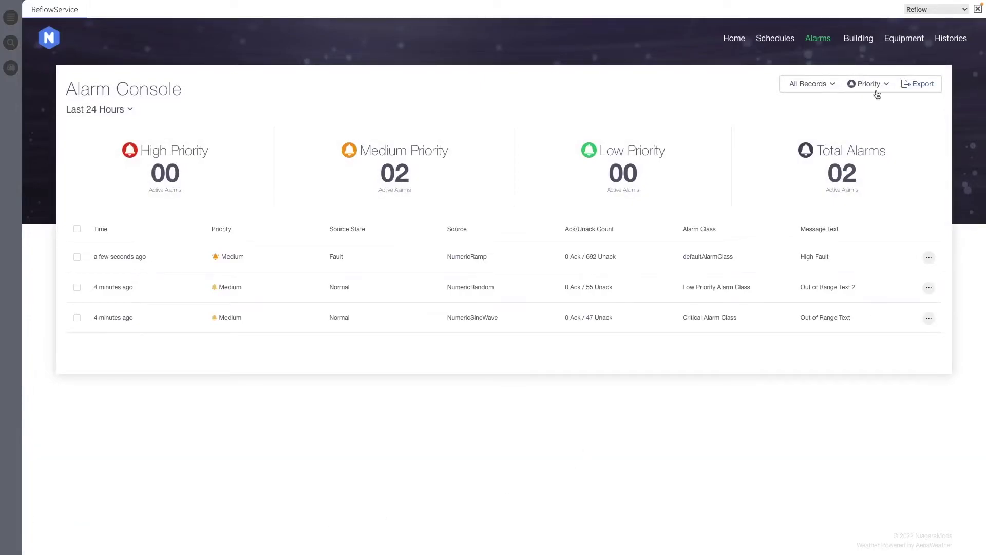
Check NumericRamp's record and priority filters, export its alarm records to CSV, and dismiss the download bar.
click(646, 264)
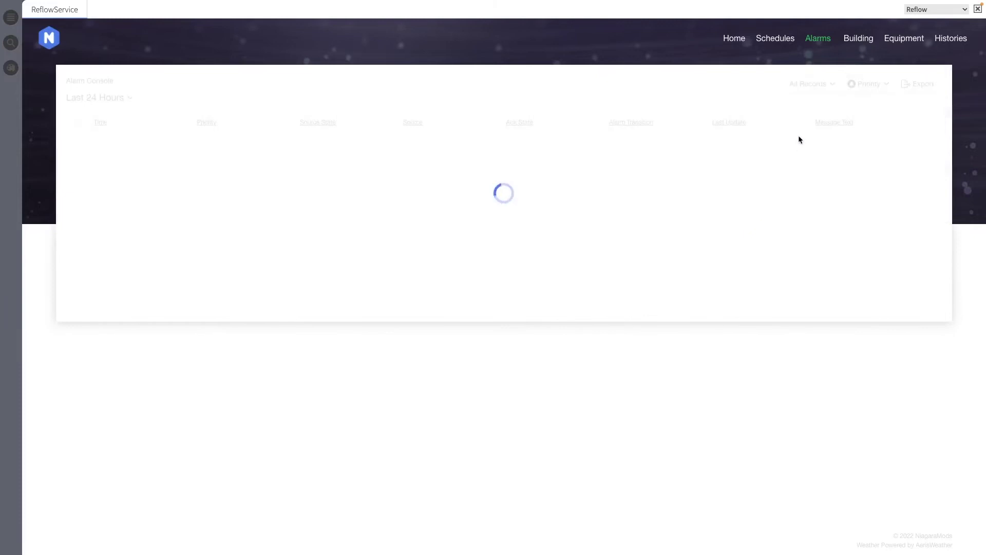
click(808, 86)
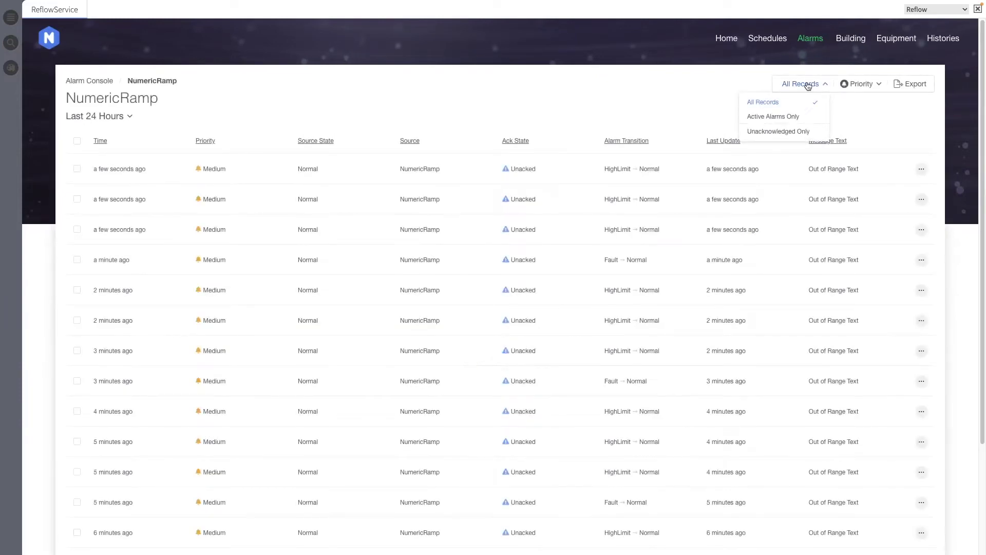
click(806, 85)
click(845, 83)
click(875, 88)
click(899, 88)
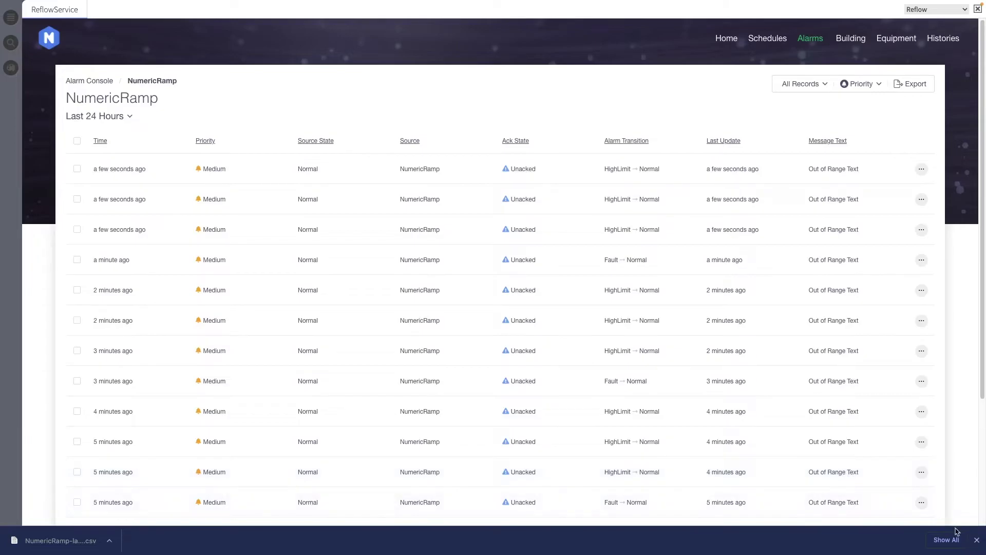
click(975, 540)
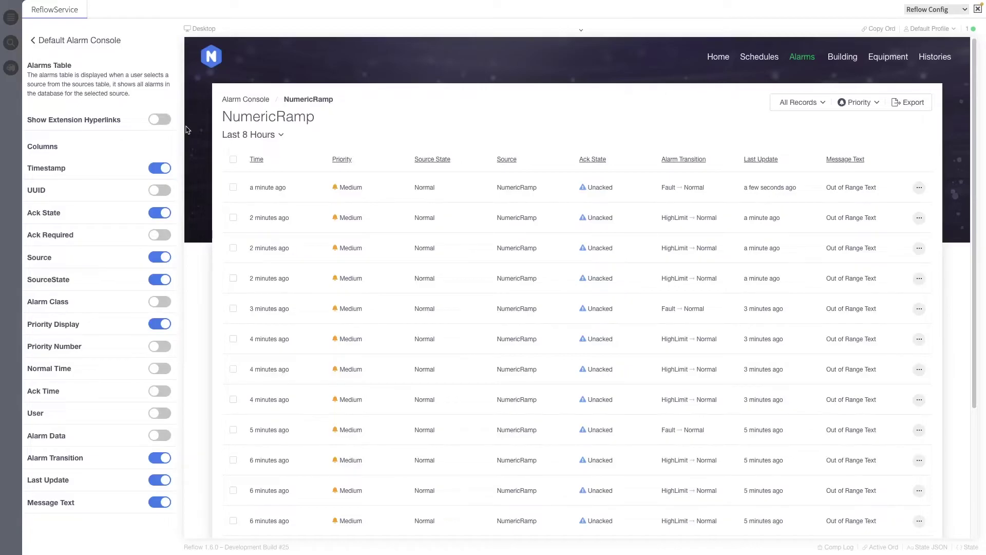
Turn on Show Extension Hyperlinks for the alarms table and open NumericRamp's property sheet.
click(160, 120)
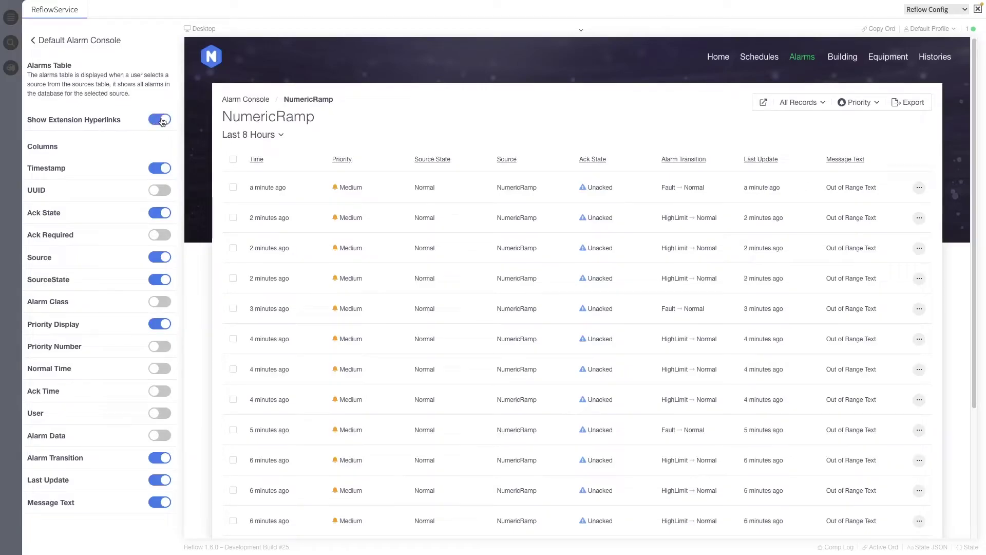
click(763, 103)
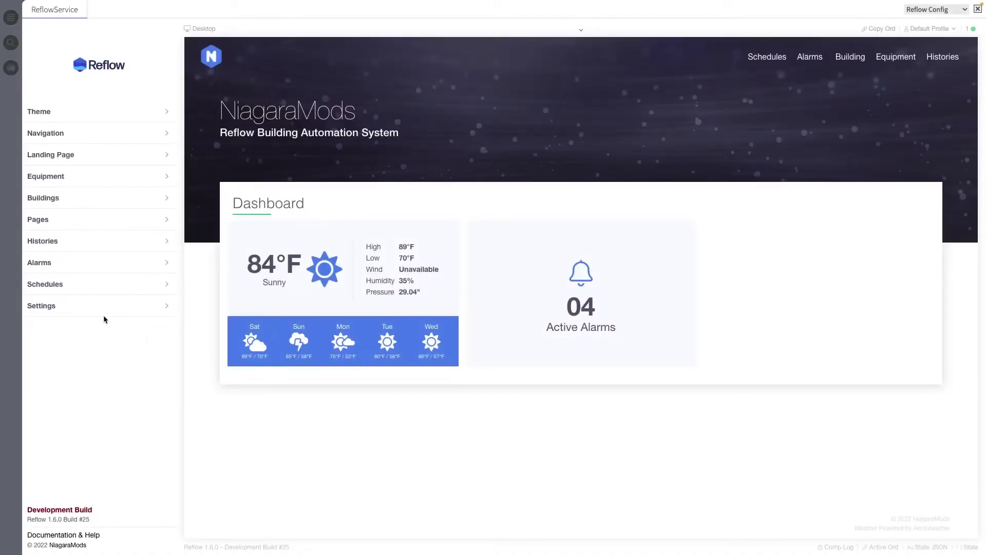
Create a new user profile named 'New User'.
click(103, 311)
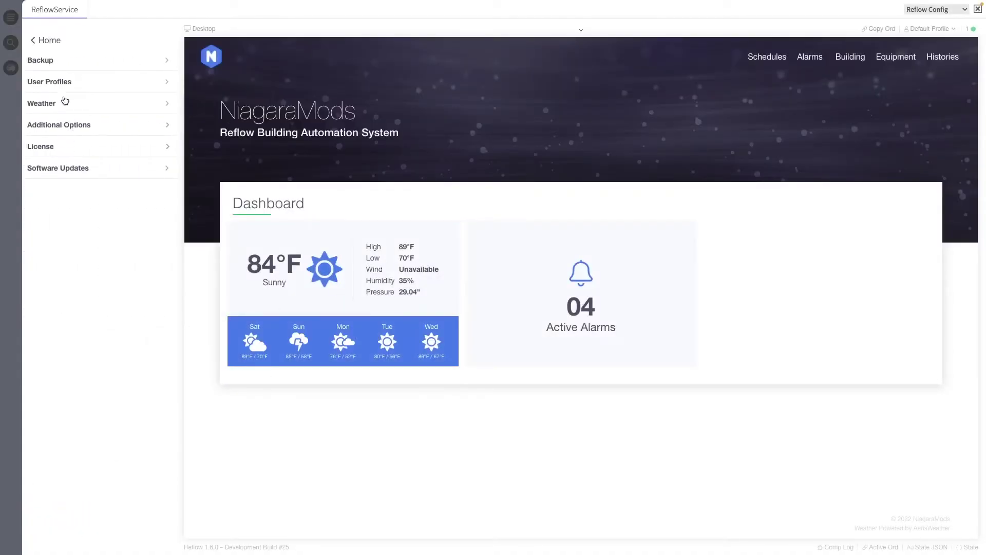
click(63, 83)
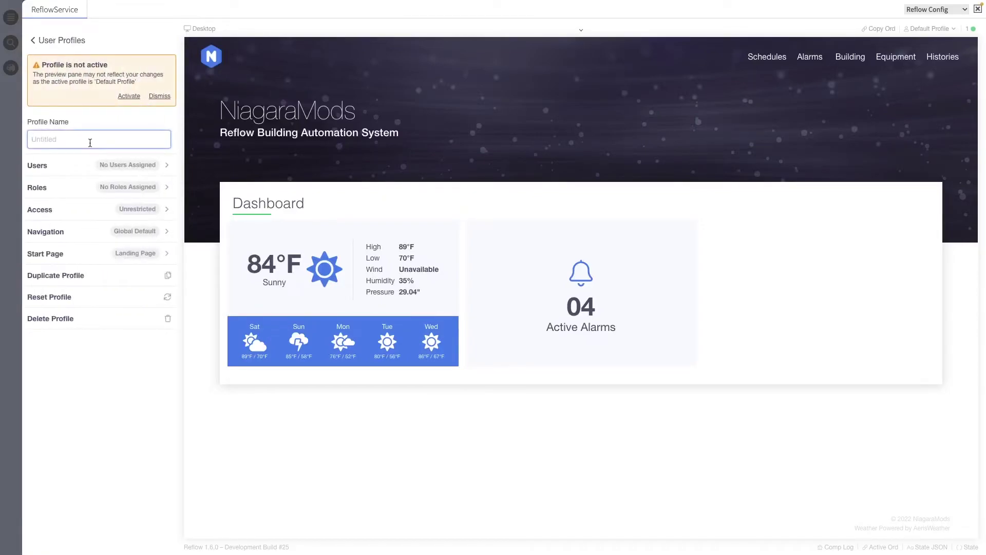
text(New User)
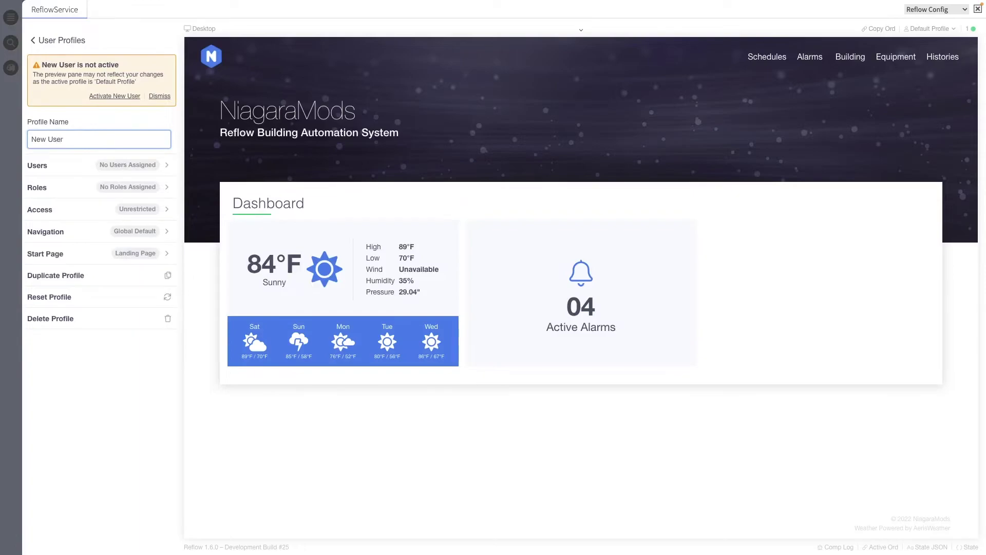
In New User's access settings, cancel Allow All Content and confirm Restrict All Content.
click(97, 215)
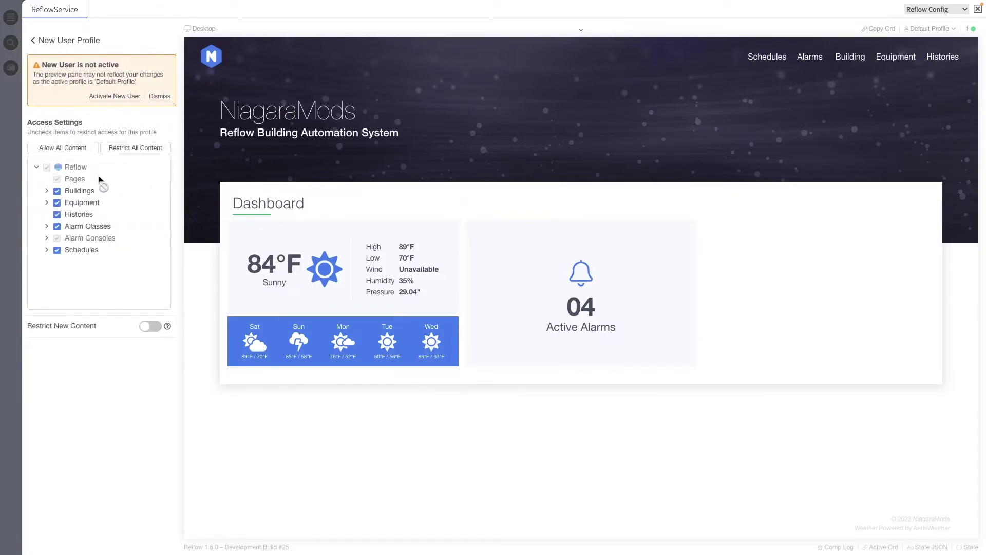
click(73, 149)
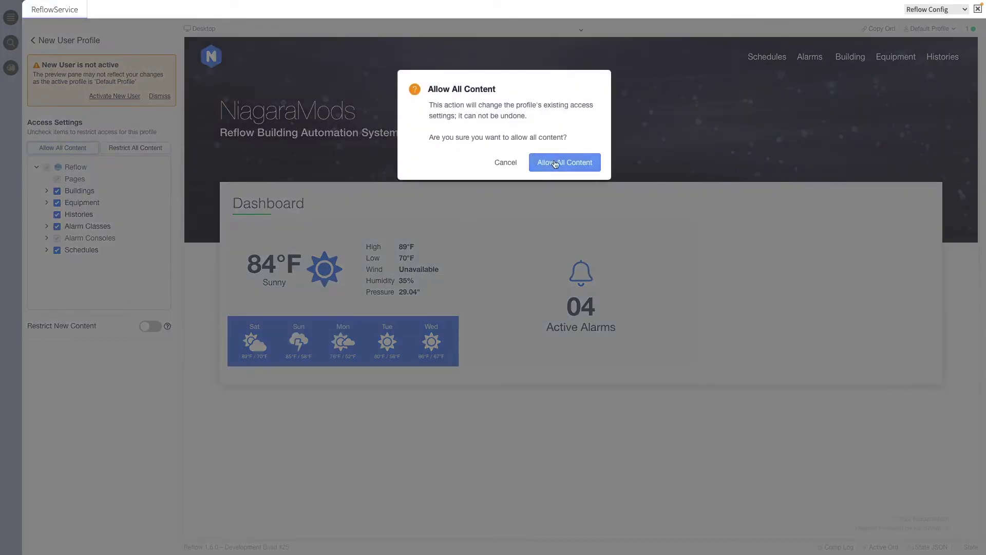
click(508, 163)
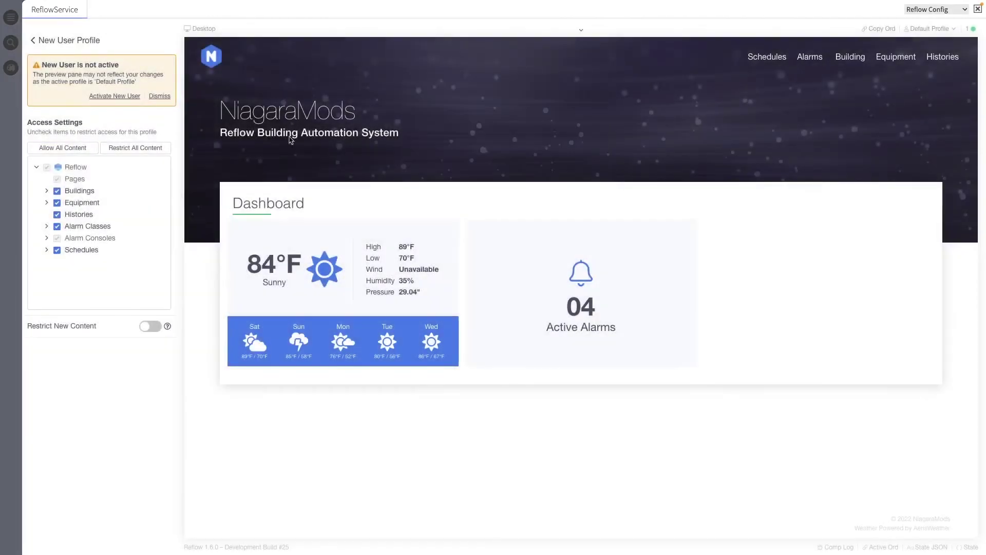
click(153, 149)
click(551, 161)
mouse_move(168, 328)
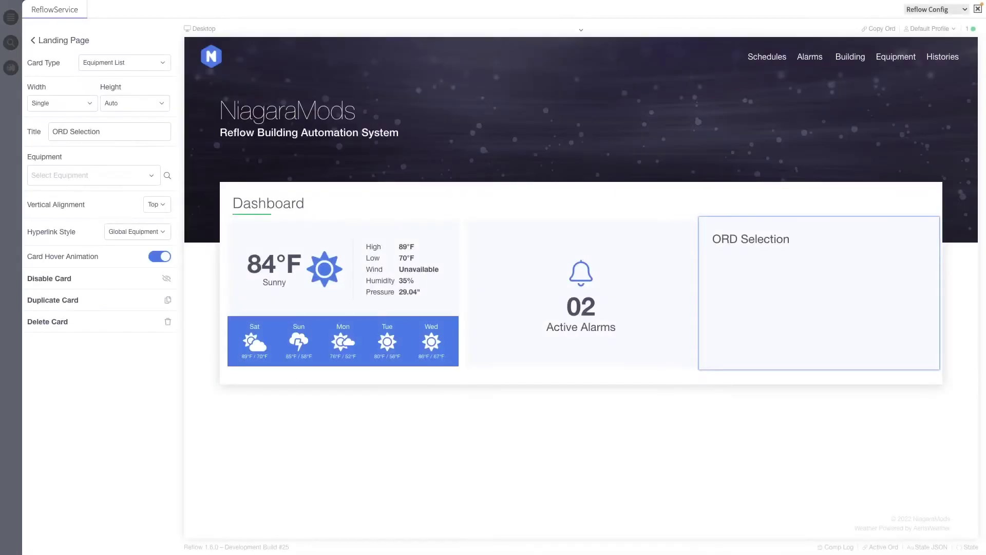
Add VAV-03 through VAV-011 from the VAVs group to the ORD Selection card.
click(152, 176)
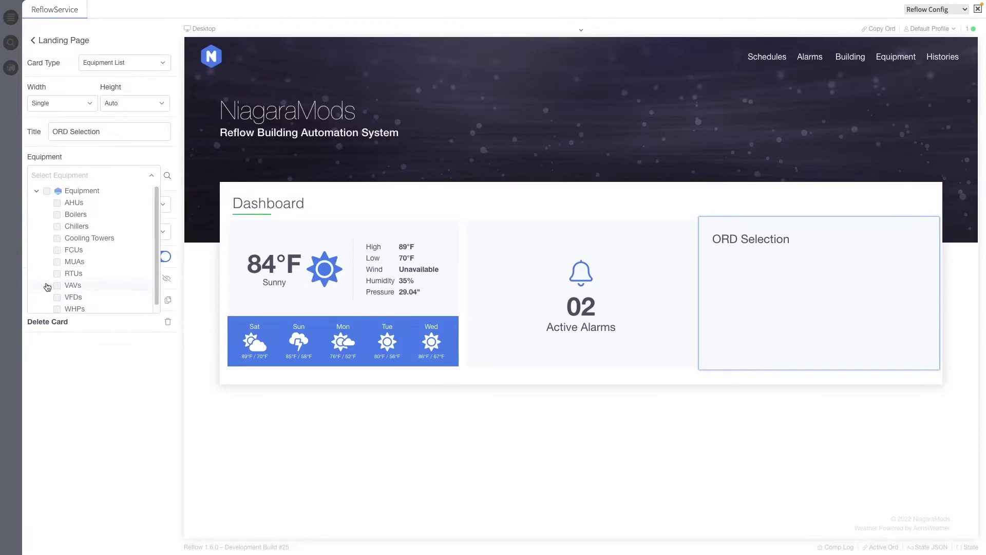
click(47, 286)
scroll(98, 236, down, 3)
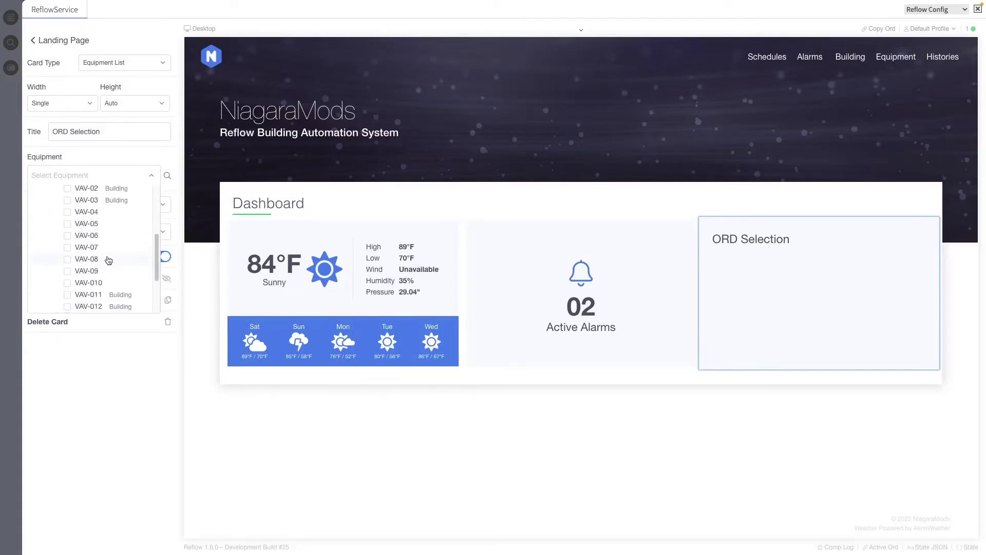
click(91, 202)
shift+click(89, 299)
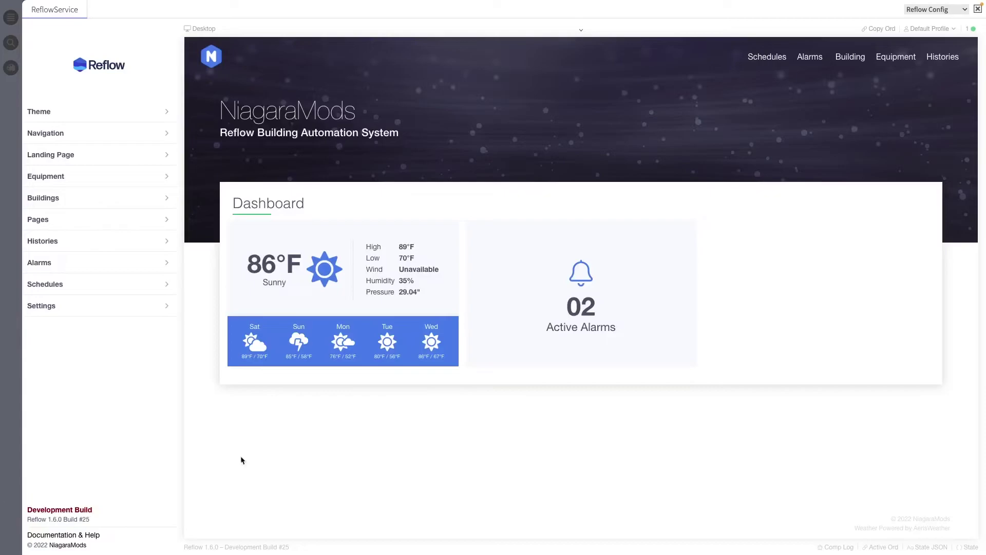
Open Who's Online while the second browser visits Alarms, Building, Equipment, then Home.
click(973, 31)
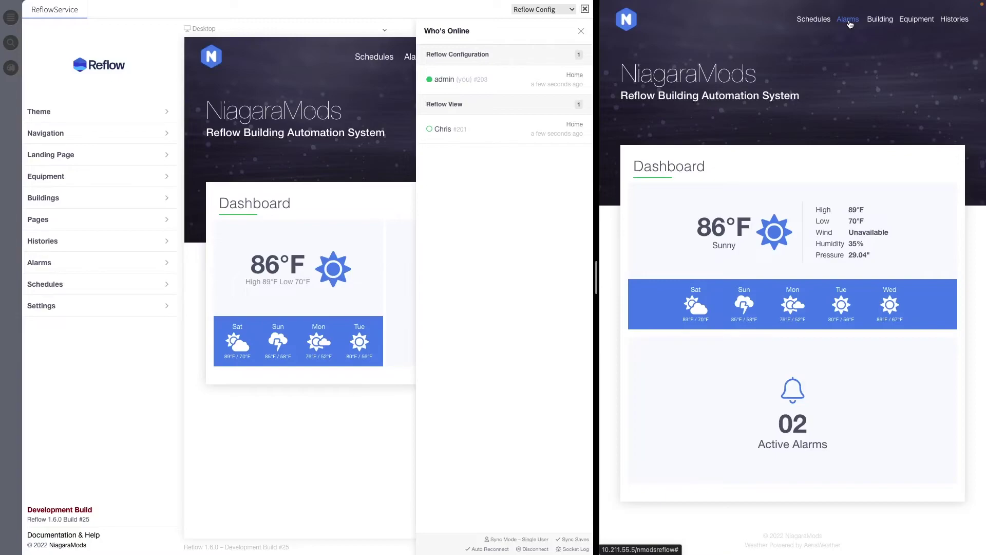
click(848, 21)
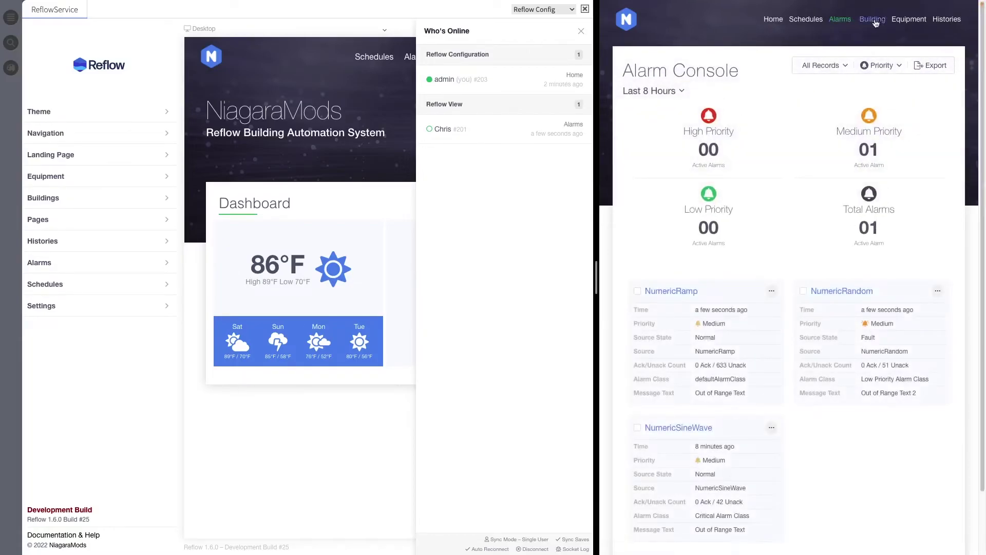
click(874, 20)
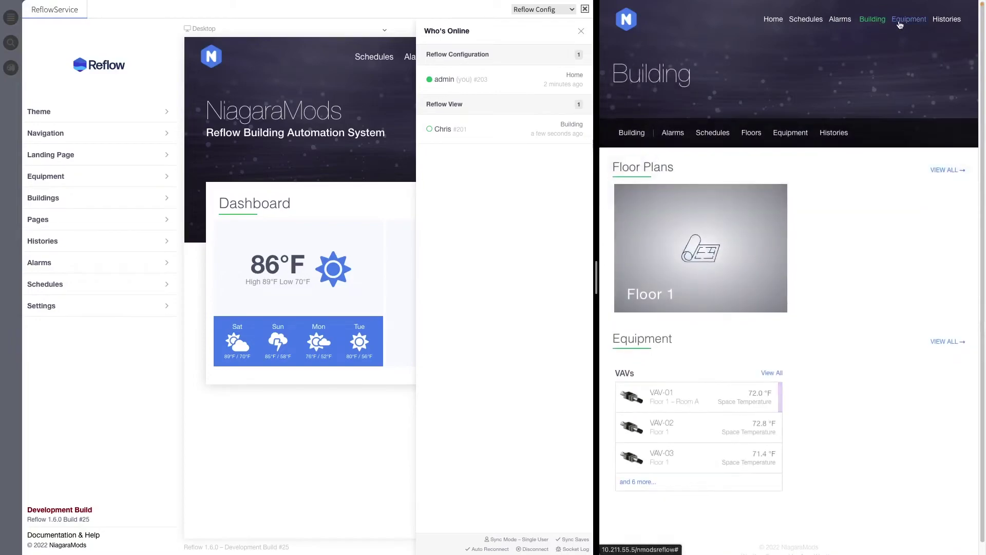
click(900, 20)
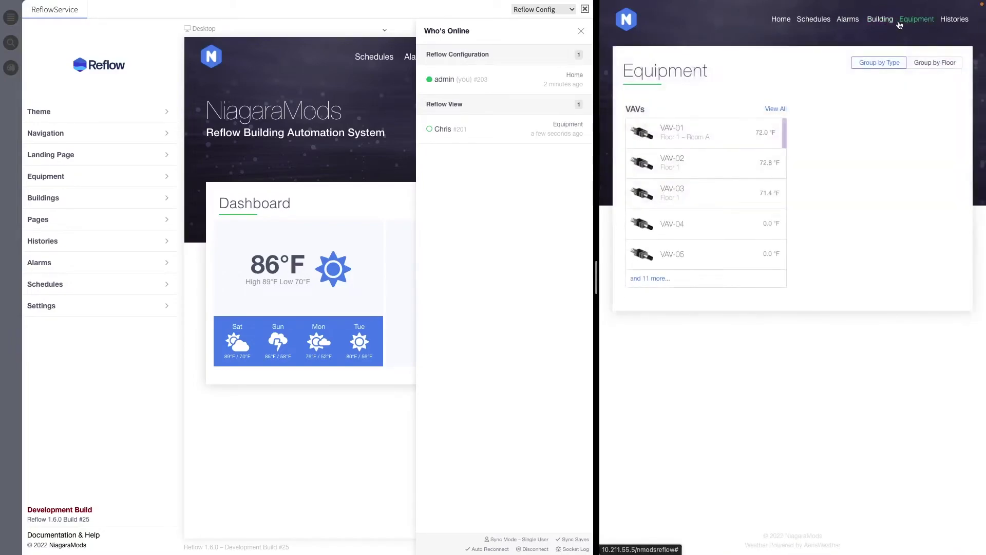
click(778, 24)
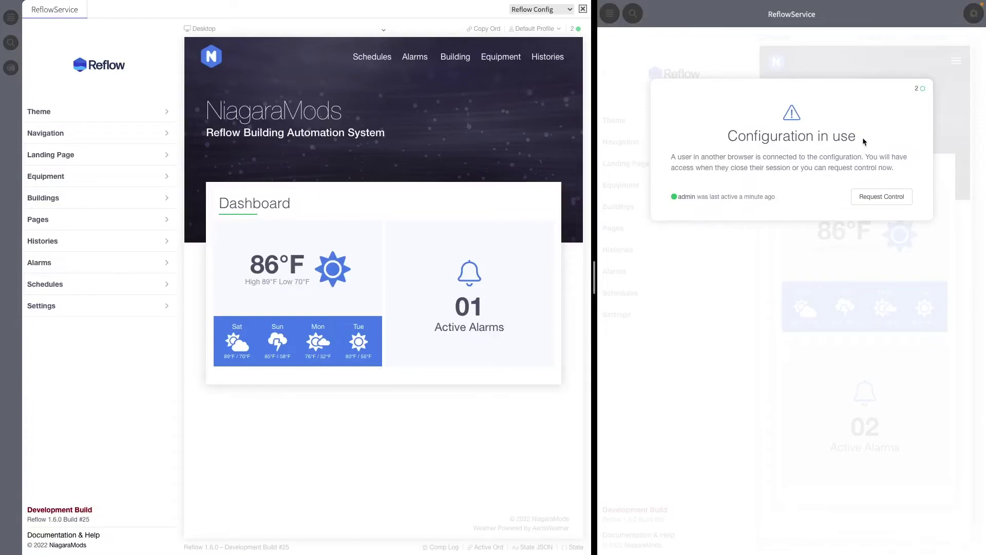
Decline the second browser's first control request, then give it control on its second request.
click(880, 198)
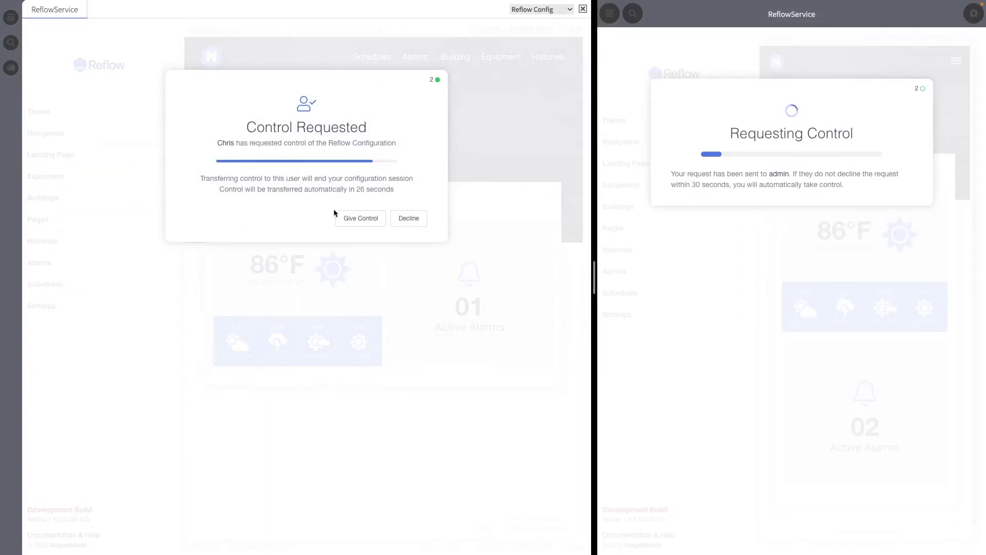
click(411, 219)
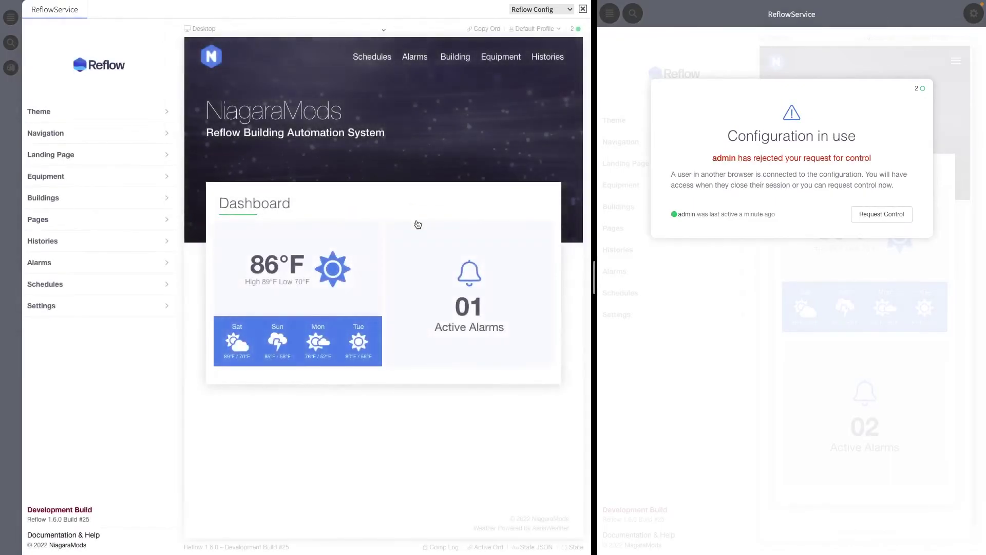
click(883, 215)
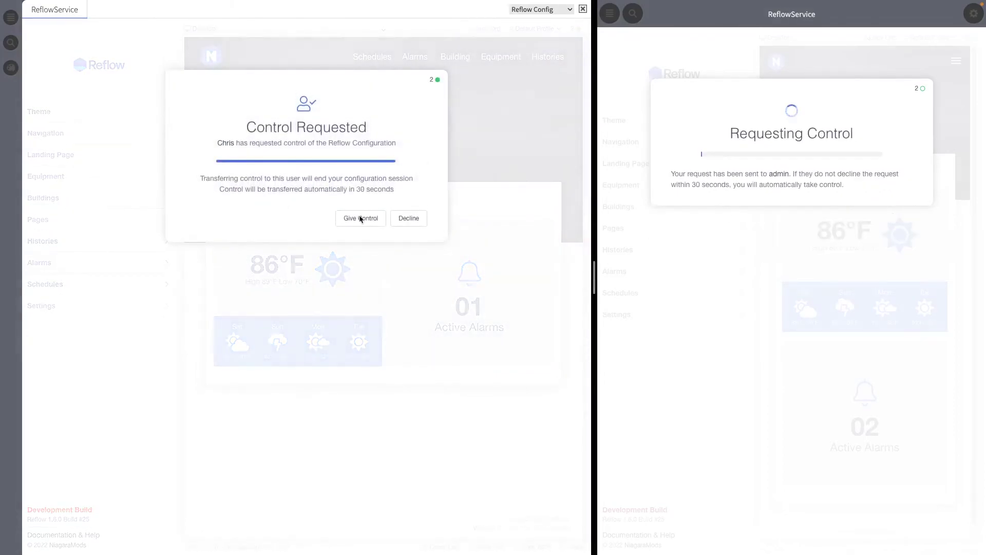
click(361, 219)
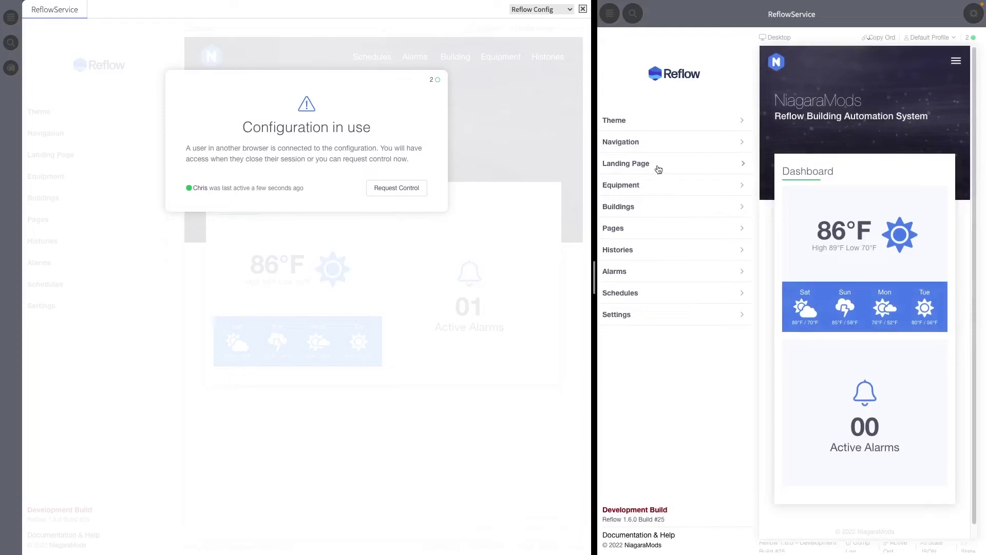
Place Active Alarms before Forecast and add an Equipment List card showing VAV-01.
click(636, 164)
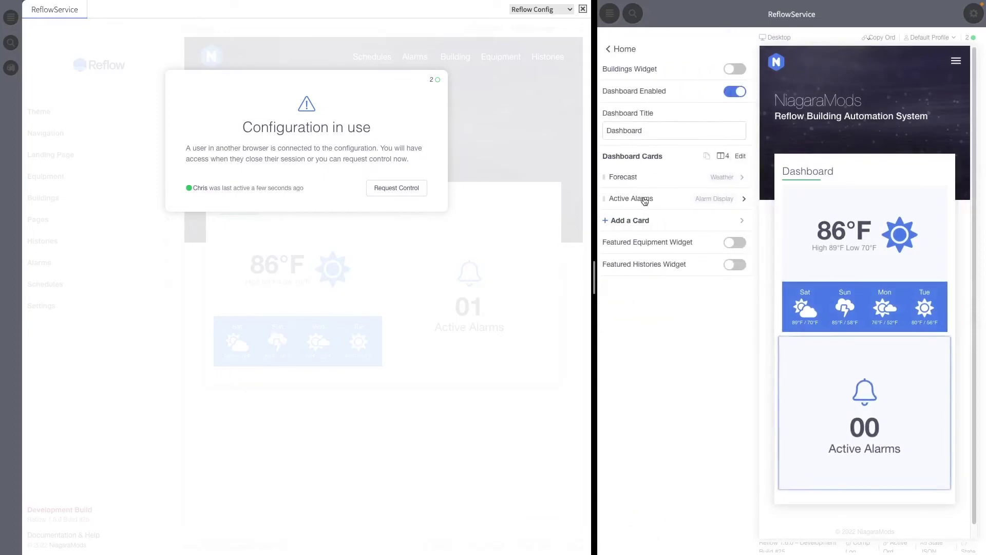
drag(606, 200, 610, 177)
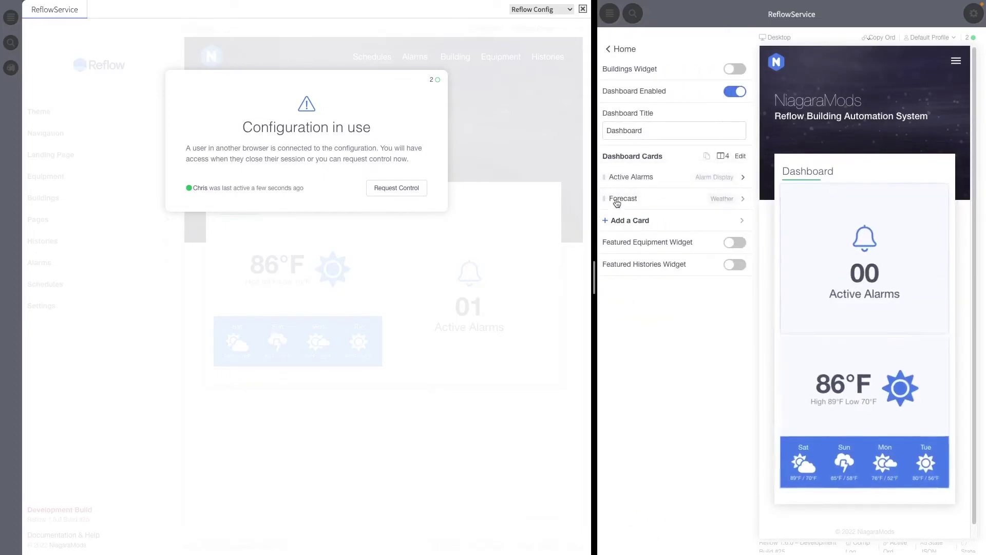
click(629, 220)
click(681, 78)
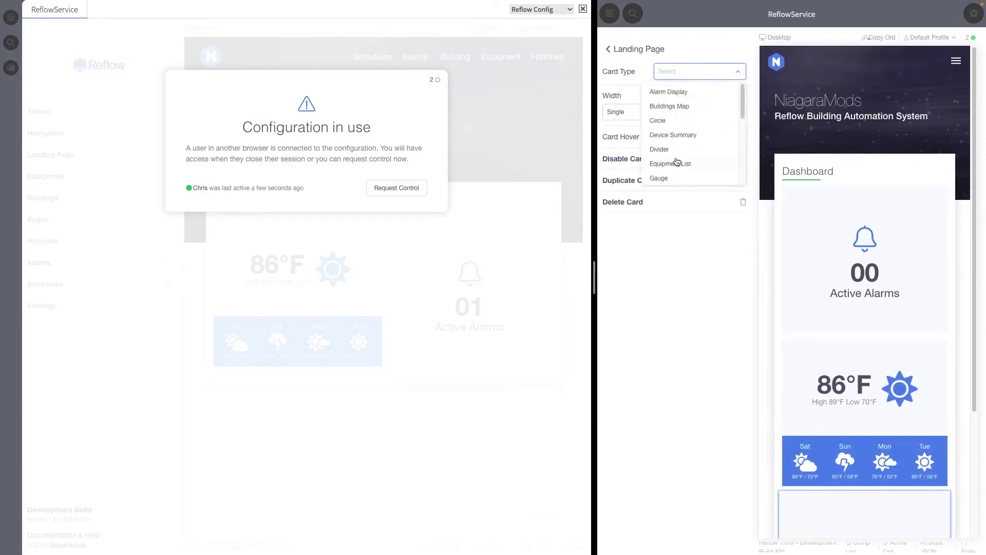
click(668, 150)
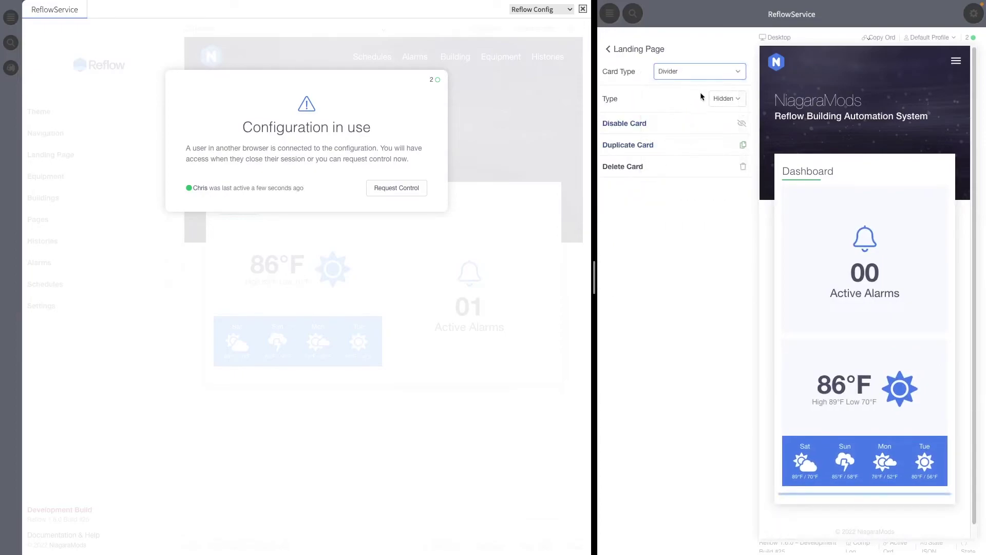
click(700, 77)
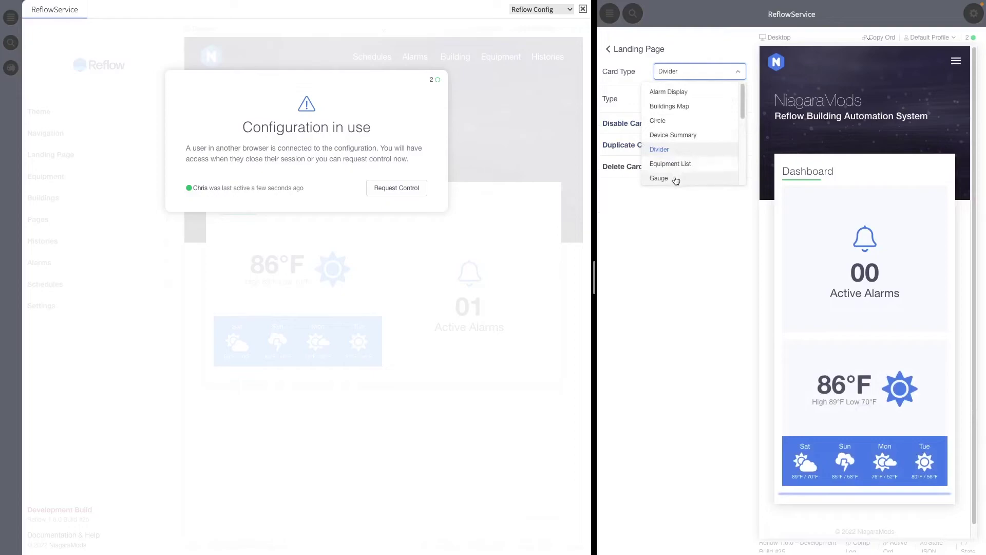
click(673, 164)
click(678, 184)
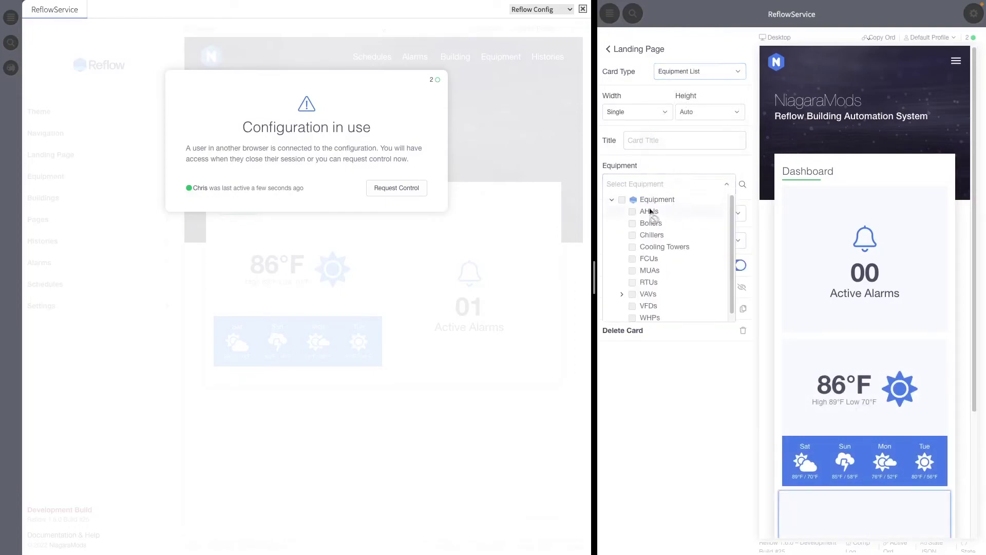
click(622, 294)
click(643, 307)
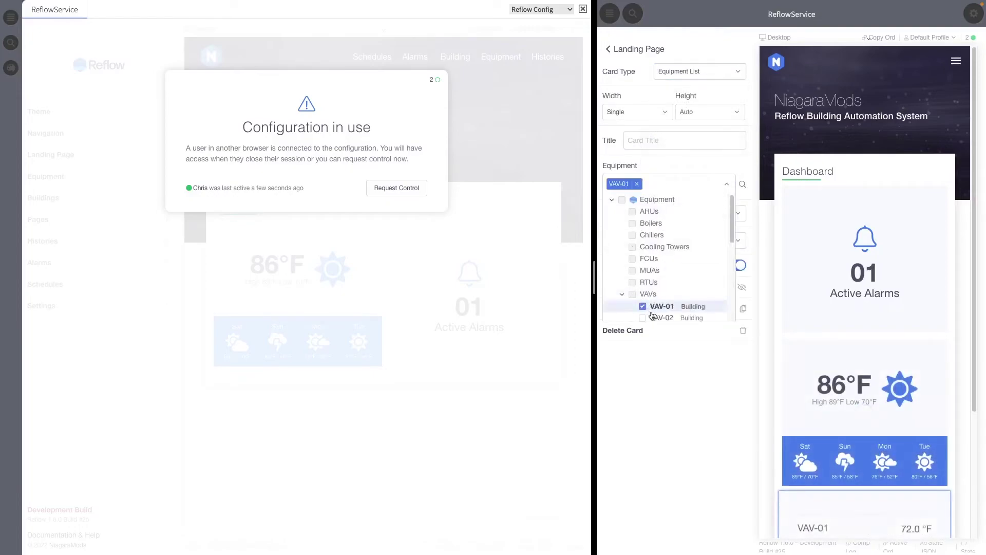
Back at the main menu, request configuration control and grant it from the other session.
click(630, 50)
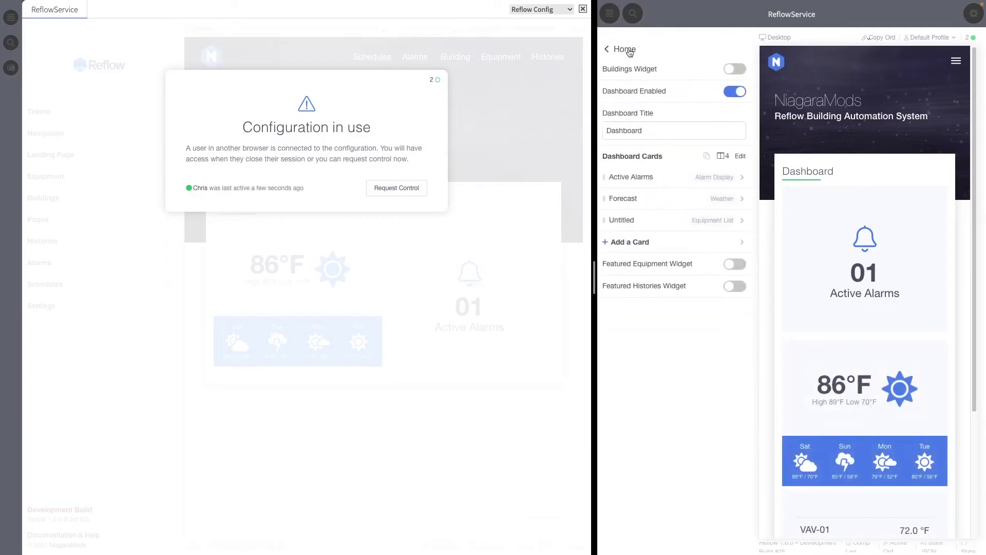
click(630, 50)
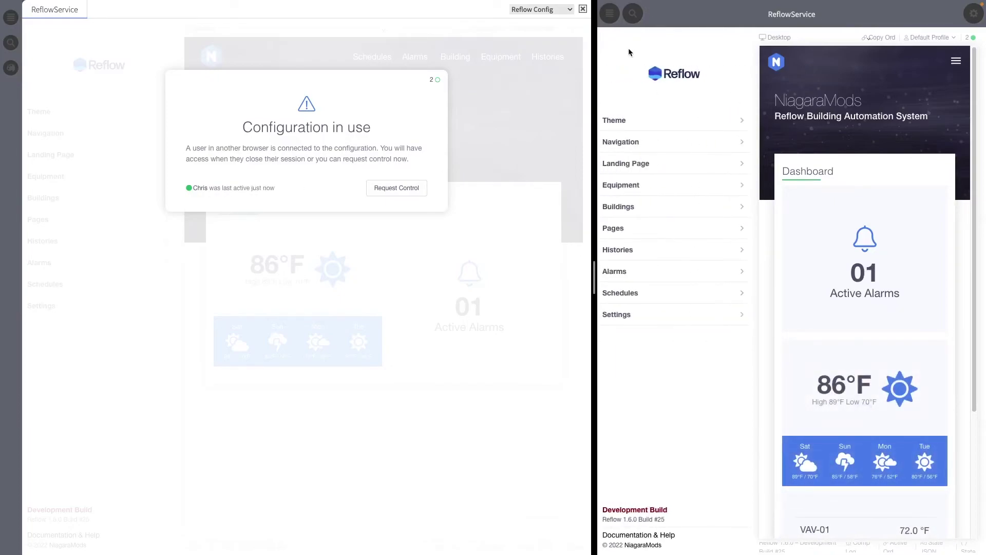
click(406, 191)
click(837, 227)
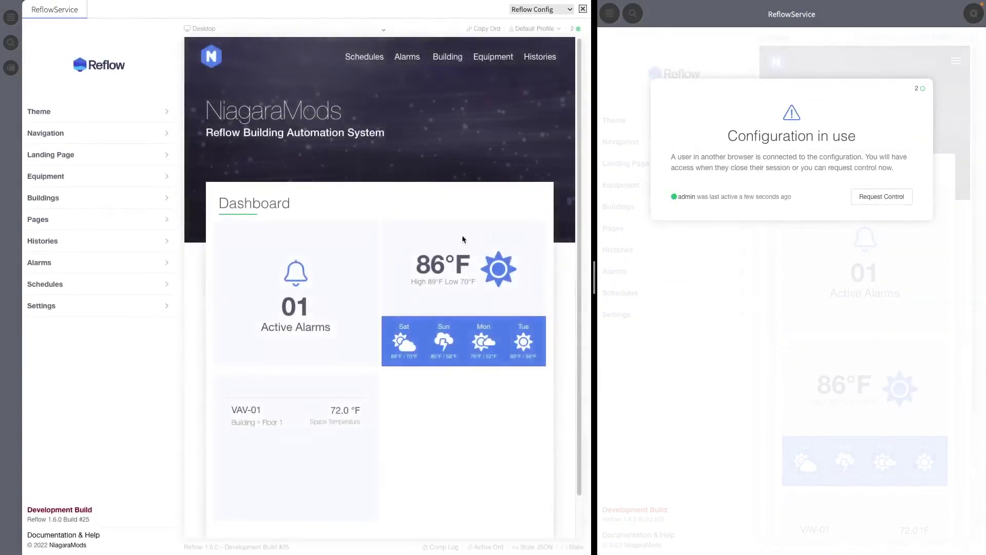
Show the station Nav tree in the browser blocked by Configuration in use.
scroll(396, 308, down, 2)
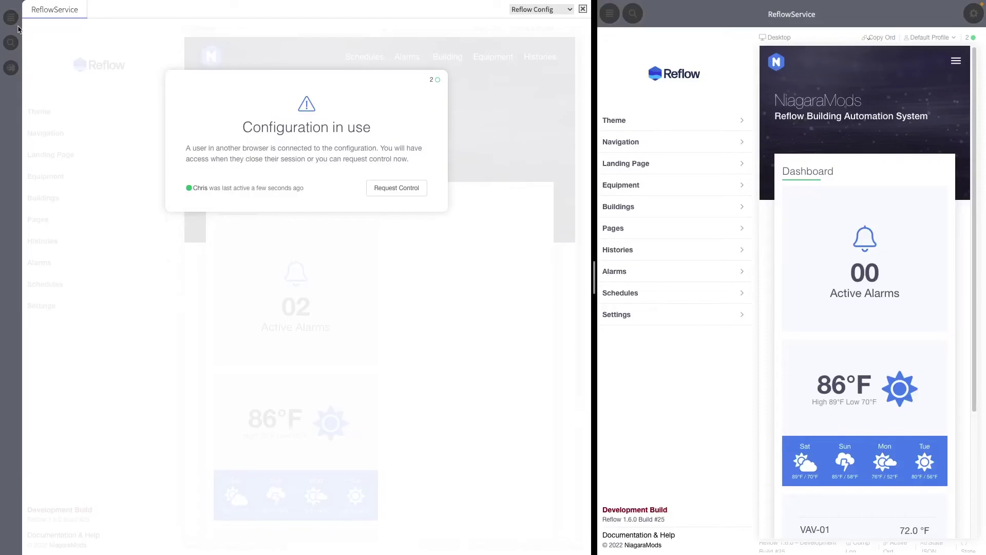
click(11, 19)
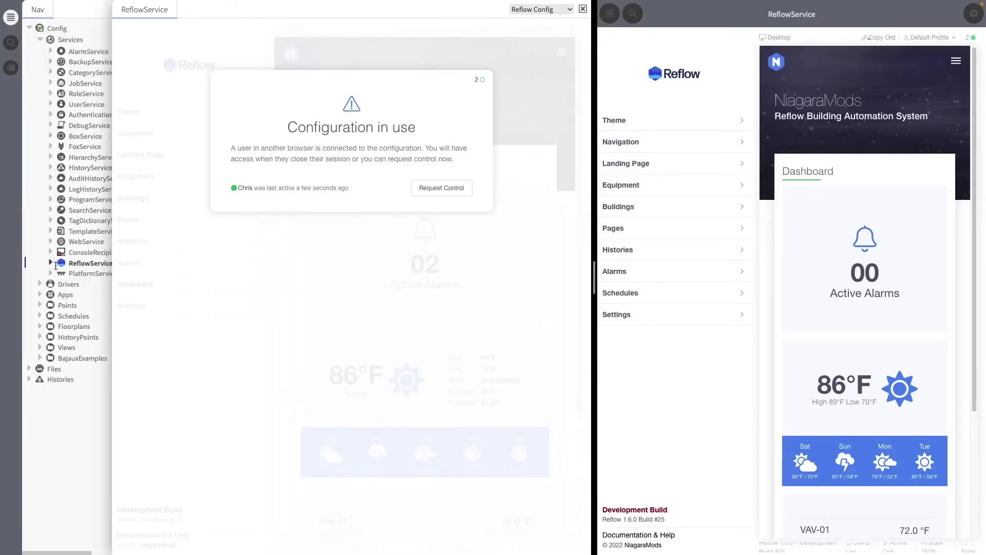
Switch ReflowService to its AX Property Sheet view and save Multi User Config Enabled.
click(526, 12)
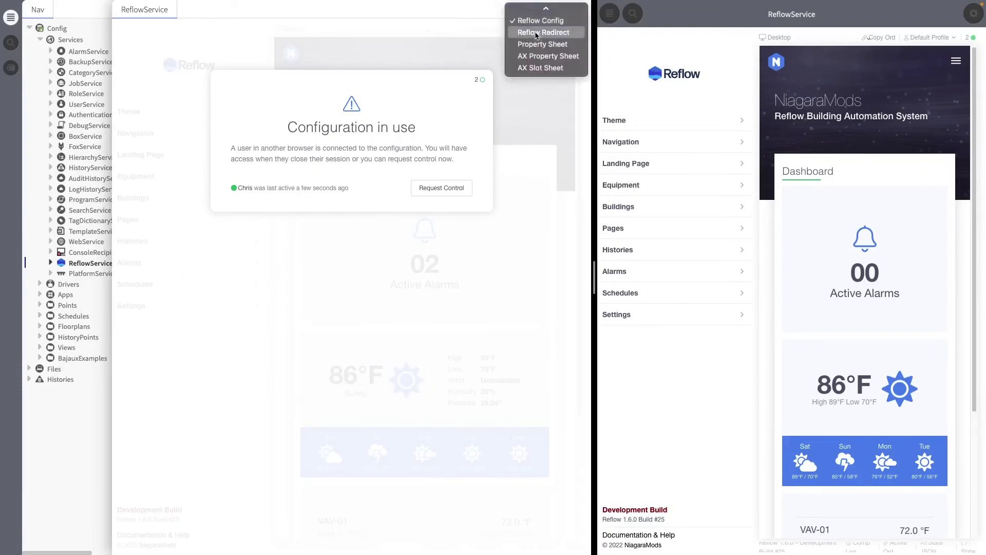
click(538, 57)
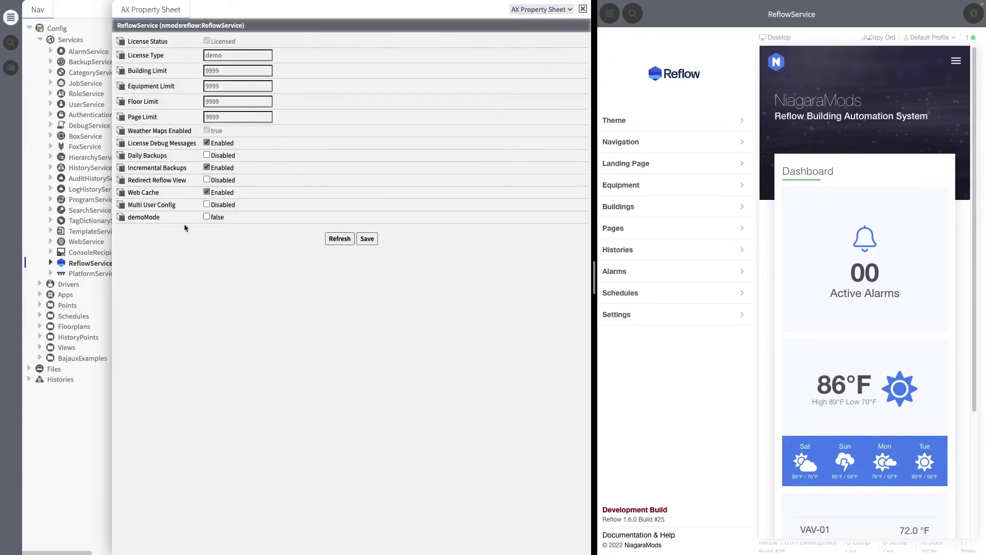
click(367, 239)
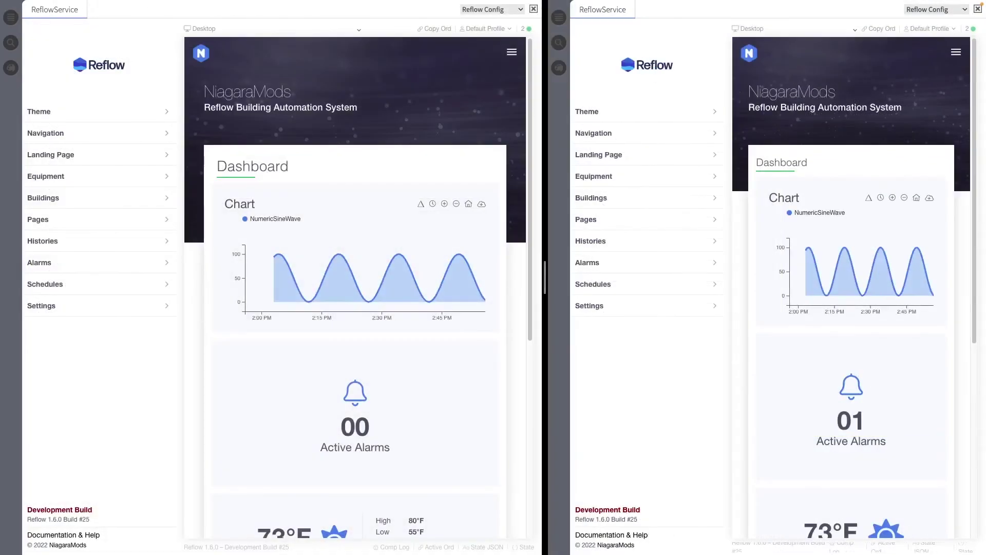
Set the landing page Chart card's chart type to Line.
click(104, 158)
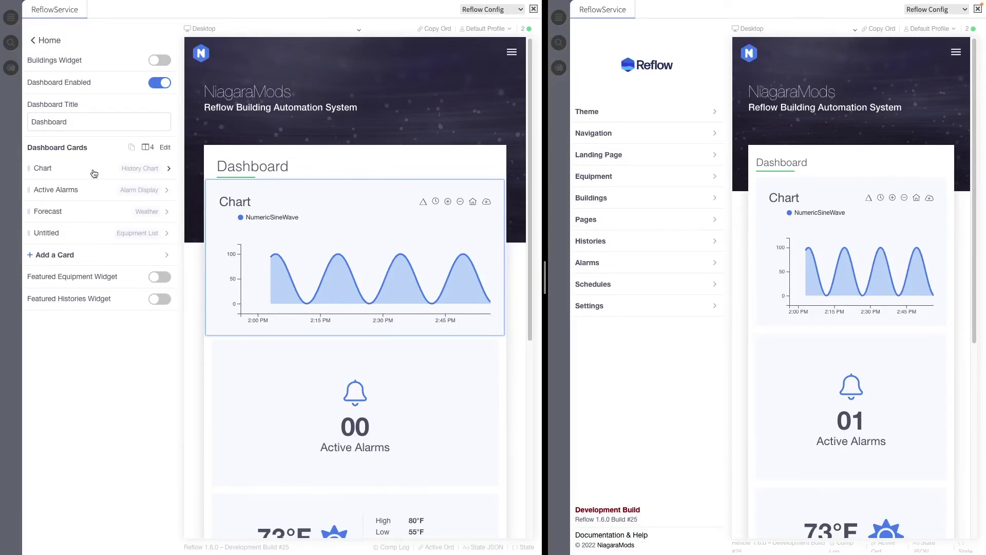
click(94, 173)
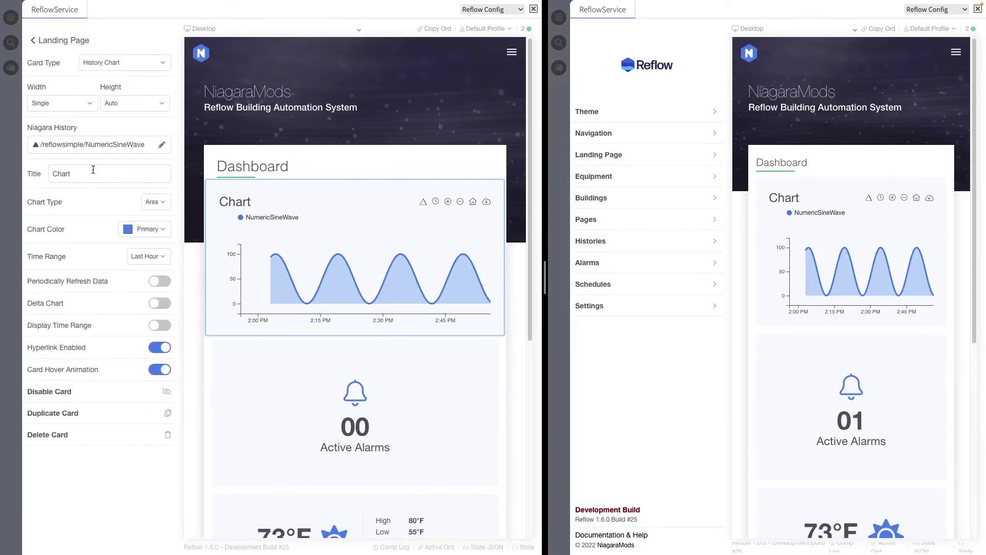
click(154, 202)
click(160, 239)
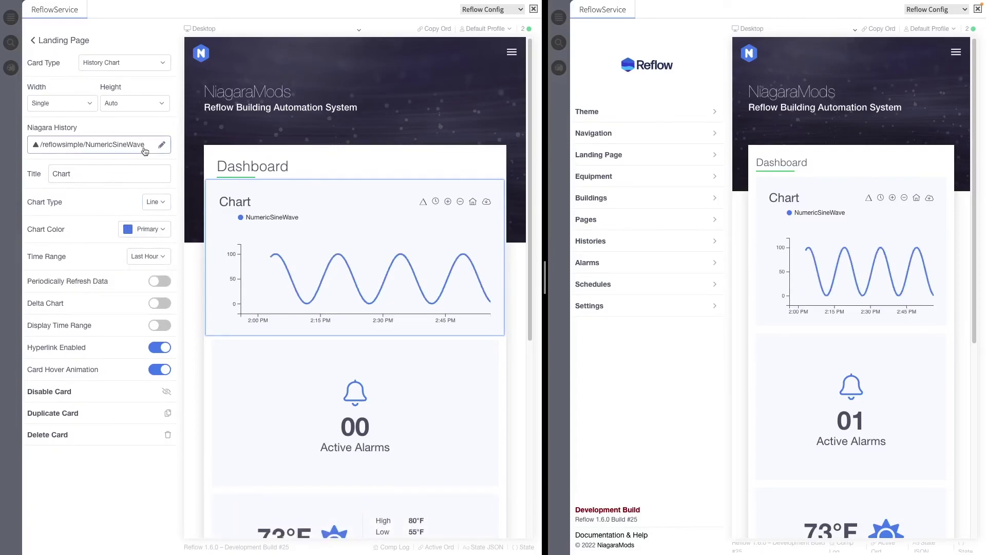
Add RampA, RampB and RampC to the chart's histories and switch it to Area.
click(162, 144)
scroll(116, 175, down, 1)
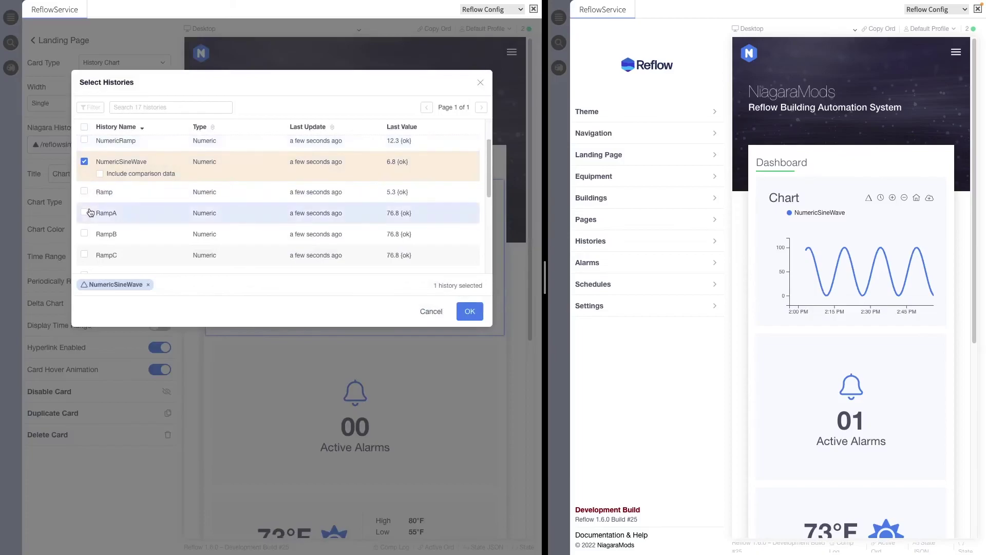
click(84, 213)
click(84, 243)
scroll(86, 245, down, 1)
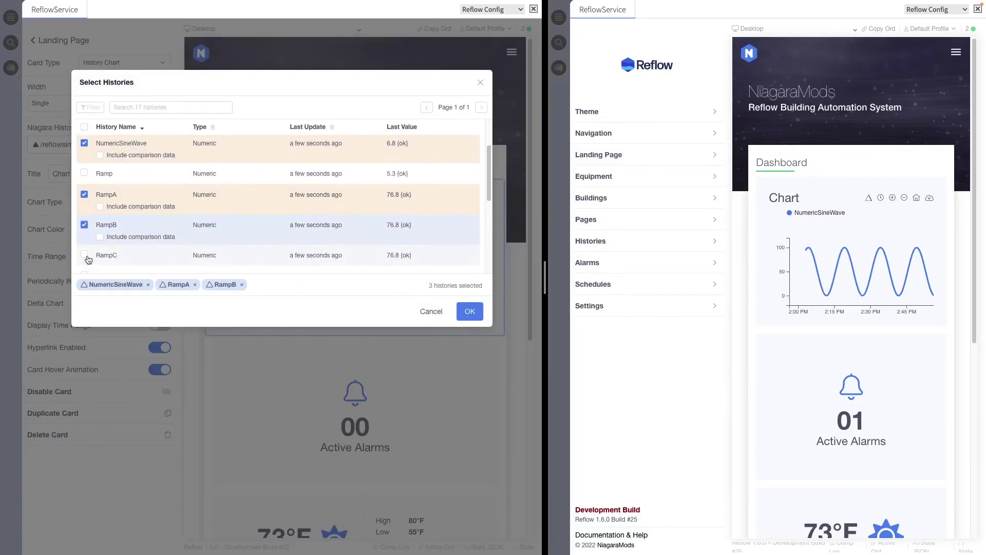
click(85, 255)
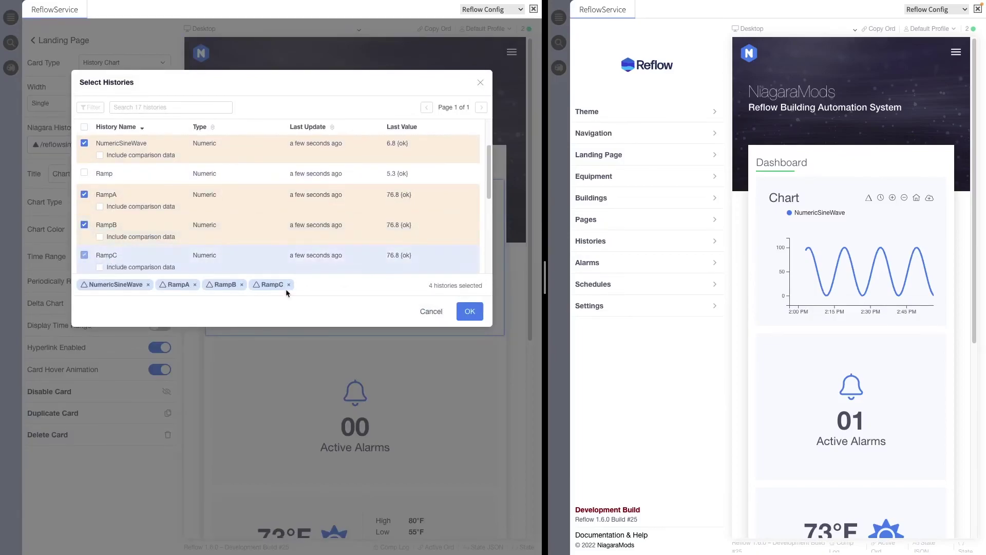
click(481, 317)
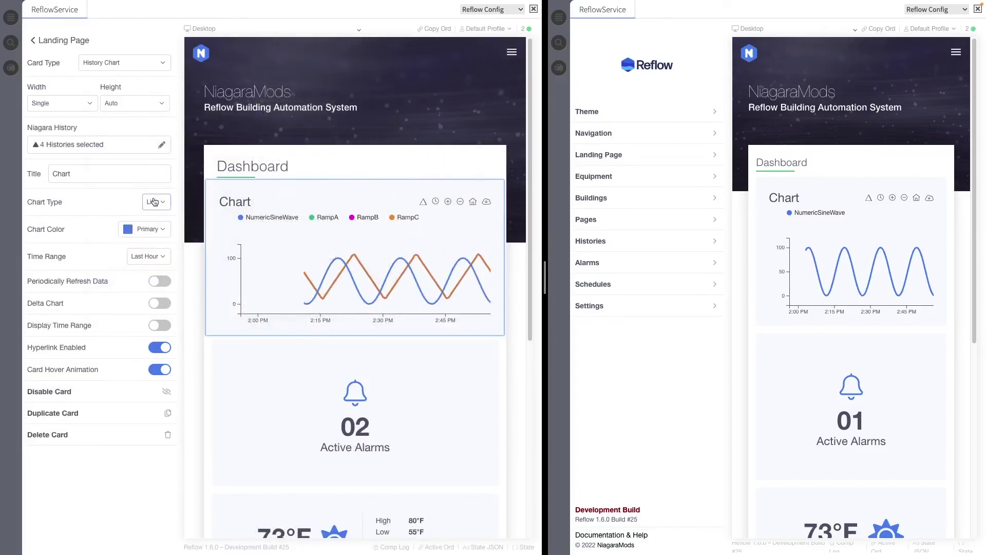
click(155, 202)
click(145, 224)
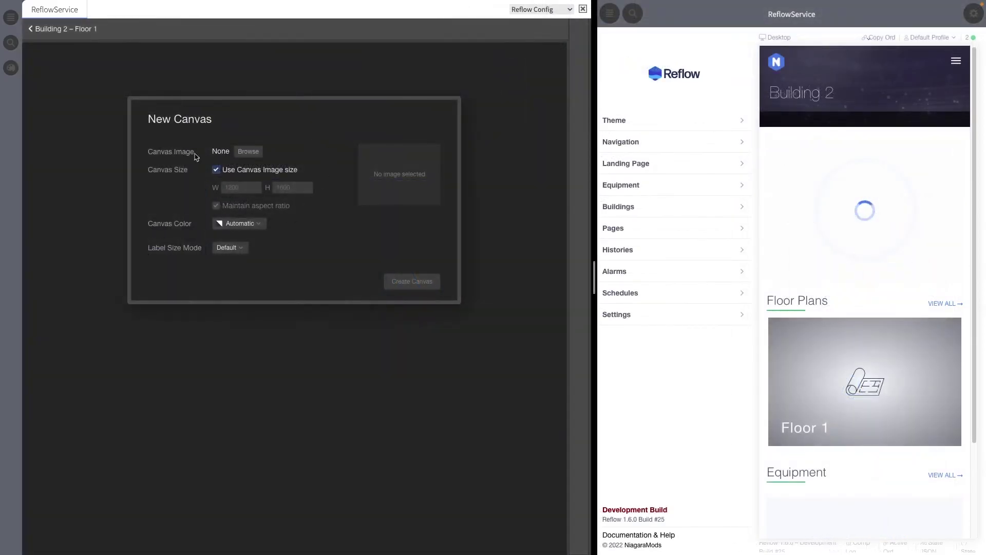
Create the new canvas using floorplans/office-floorplan-1.jpg as its image.
click(248, 151)
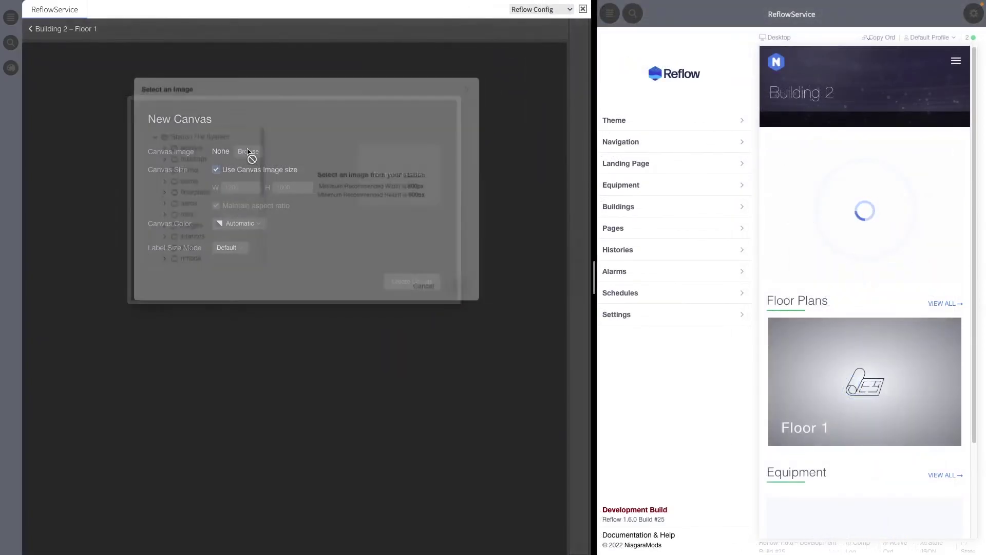
click(155, 157)
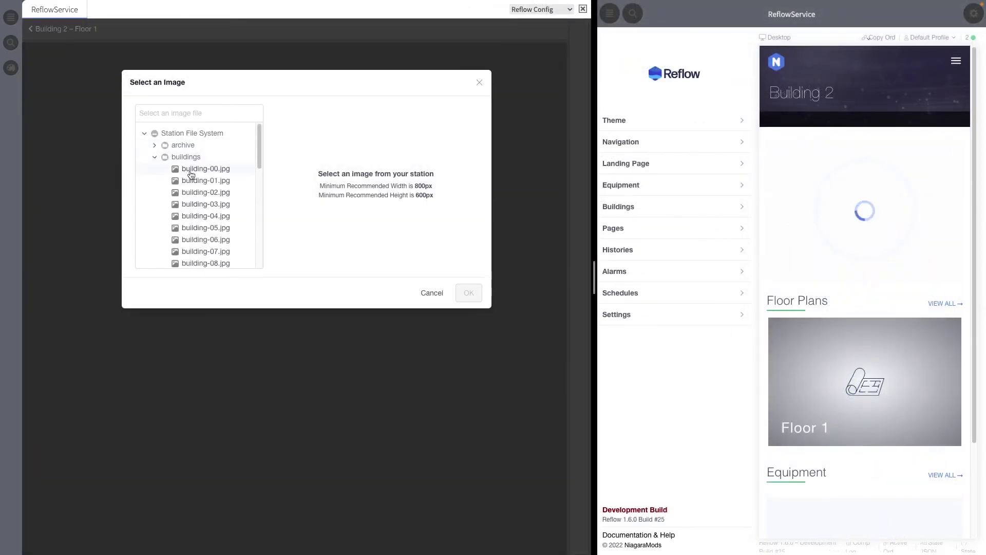
click(198, 172)
click(156, 158)
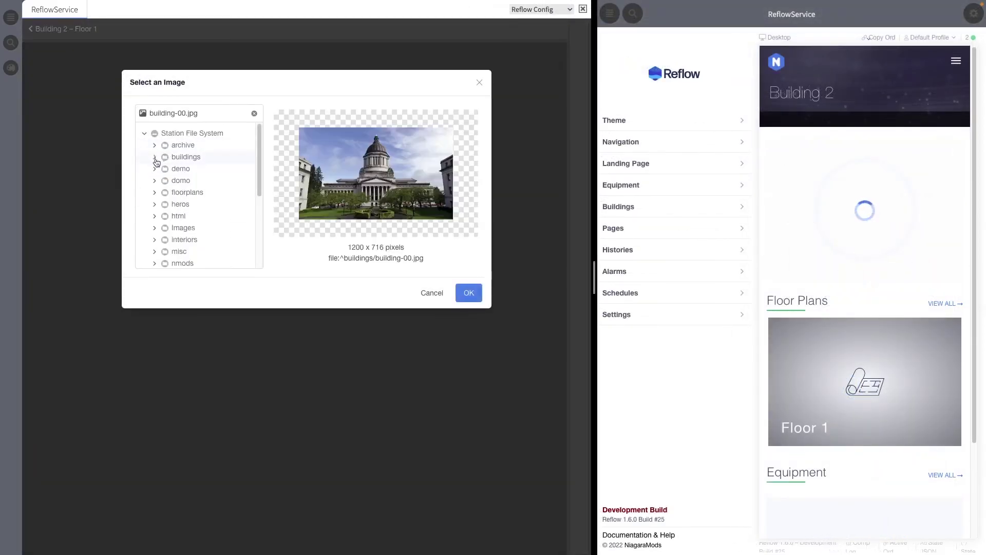
click(155, 192)
click(210, 216)
click(466, 296)
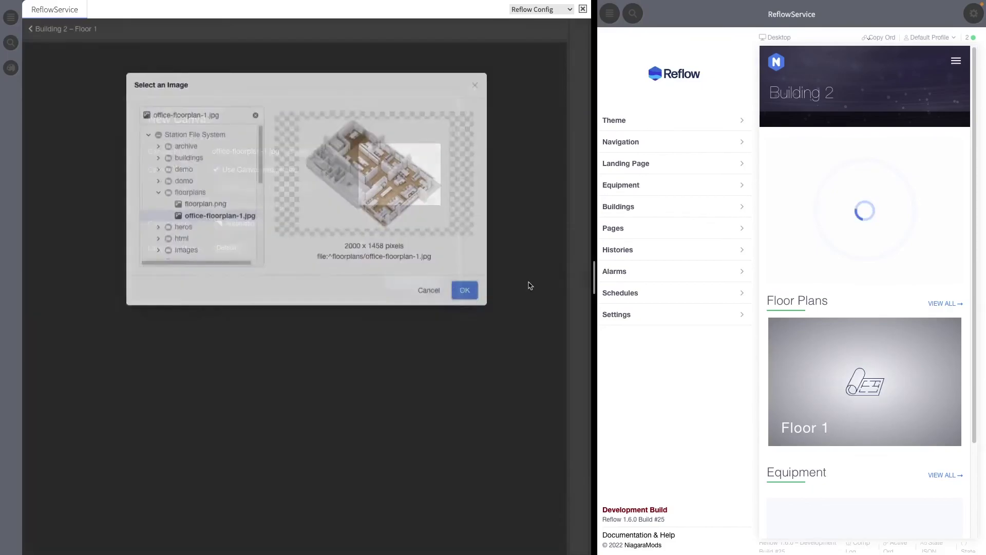
click(402, 282)
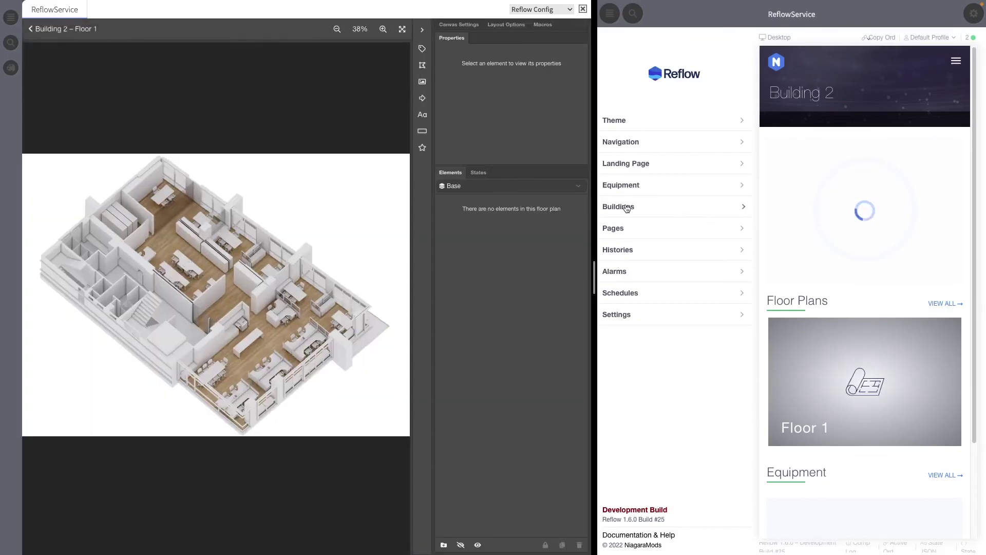
In the other session, open Building 2 > Floors > Floor 1's Floor Plan Builder.
click(629, 207)
click(634, 219)
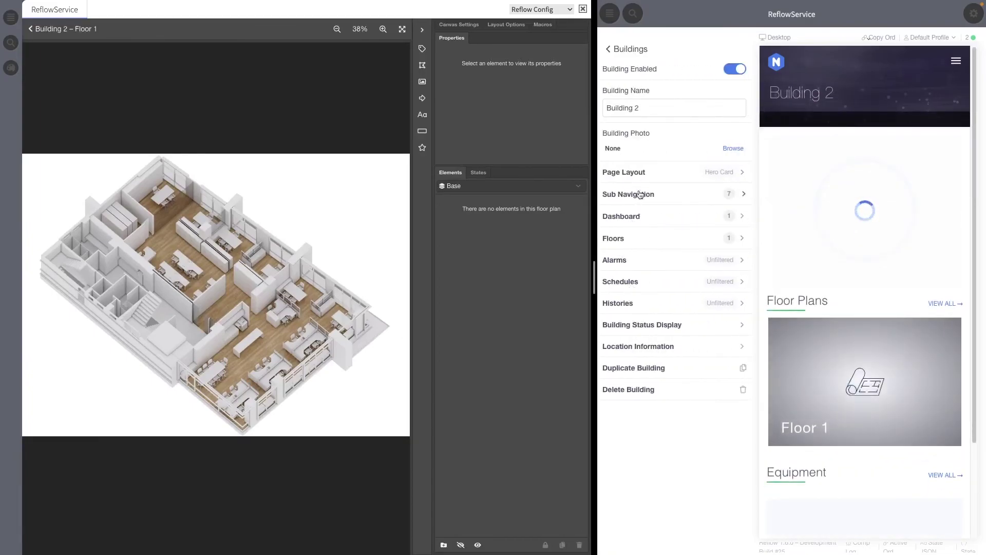
click(633, 231)
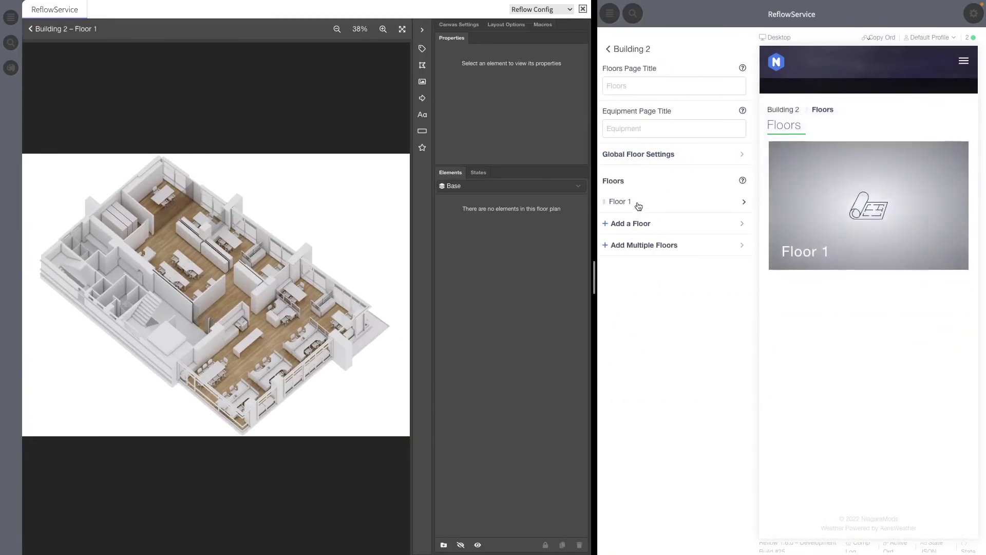
click(635, 202)
click(662, 308)
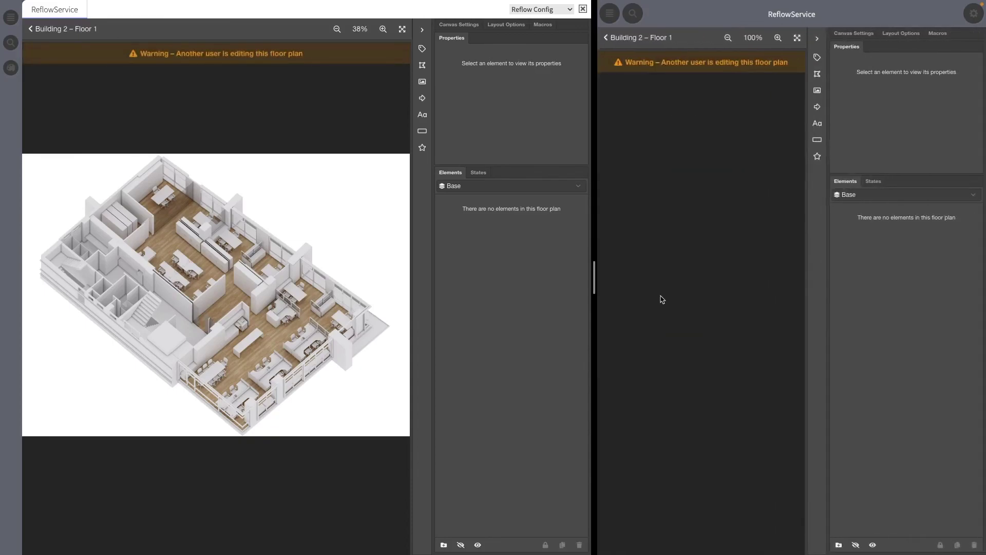